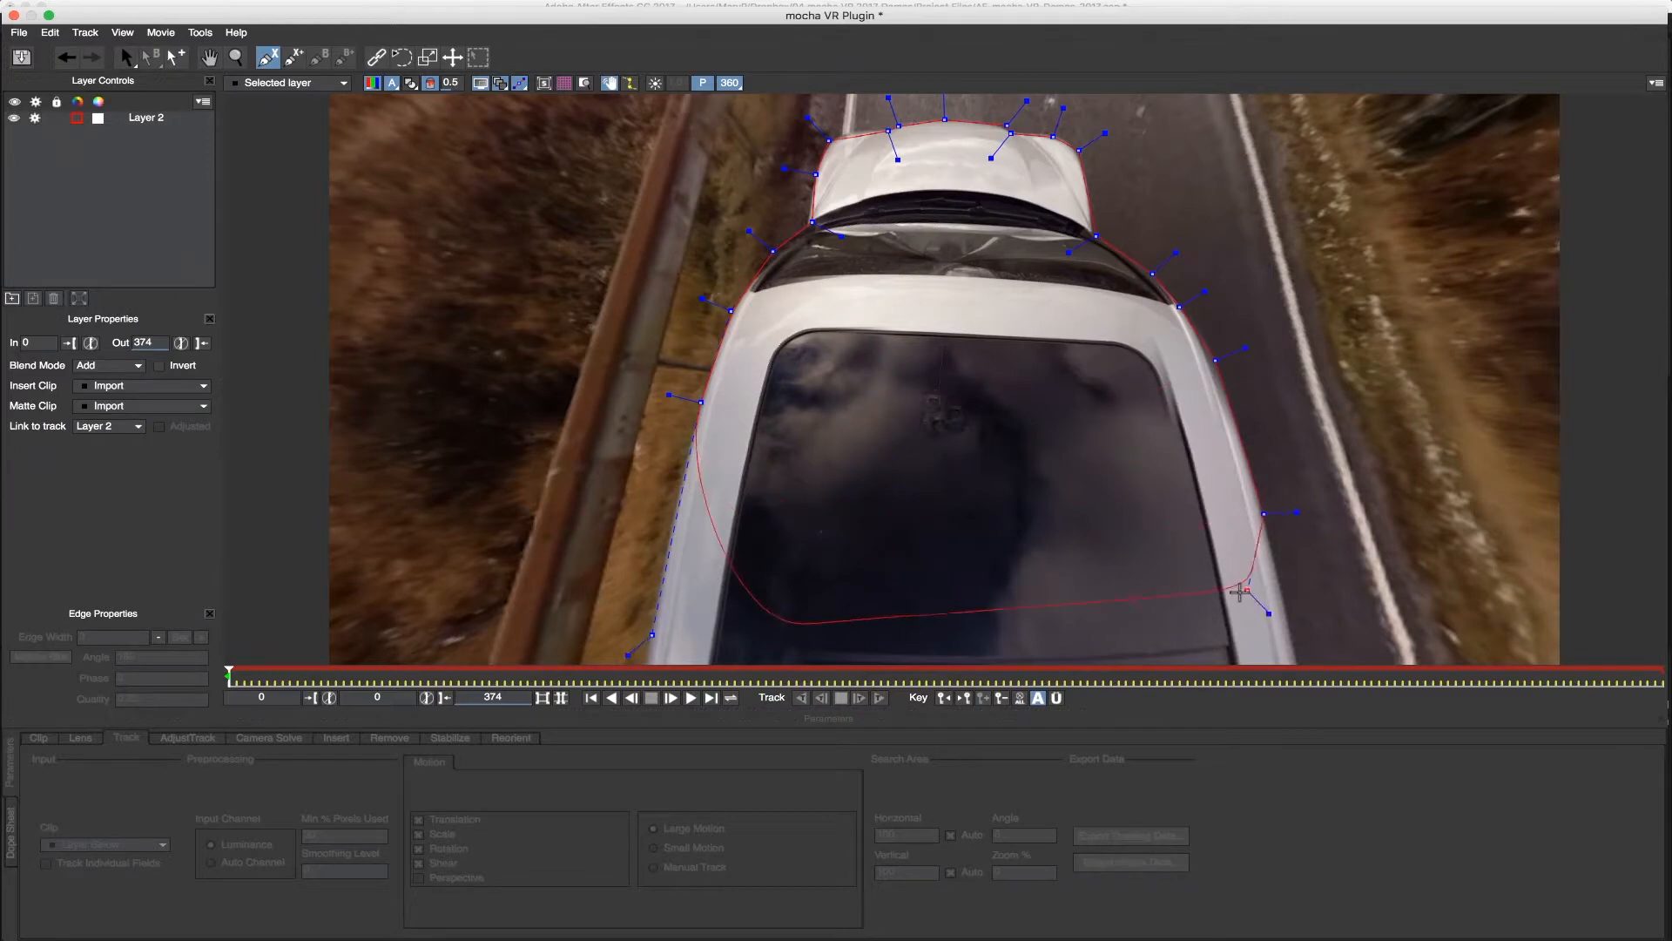
Step: Close the X-spline around the white car's roof and adjust its edge points to follow the body outline
{"action": "left_click", "coordinate": [1294, 647]}
{"action": "right_click", "coordinate": [1294, 647]}
{"action": "left_click_drag", "start_coordinate": [464, 180], "coordinate": [488, 376]}
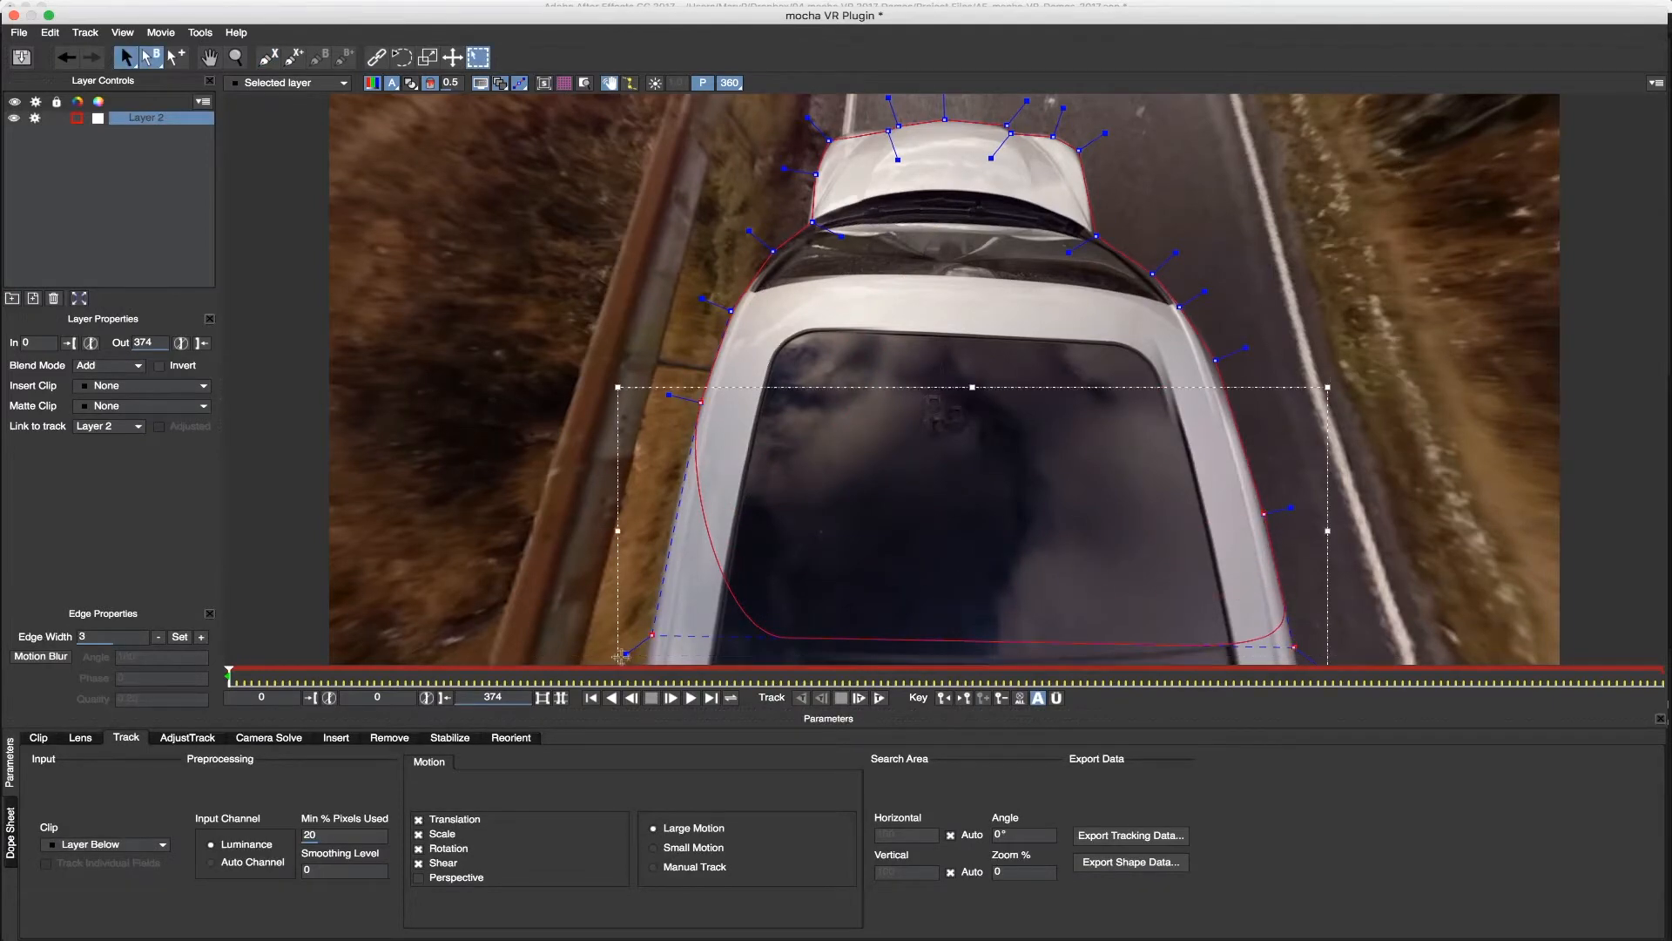
{"action": "left_click_drag", "start_coordinate": [626, 654], "coordinate": [578, 690]}
{"action": "left_click_drag", "start_coordinate": [1128, 162], "coordinate": [817, 127]}
{"action": "left_click", "coordinate": [833, 135]}
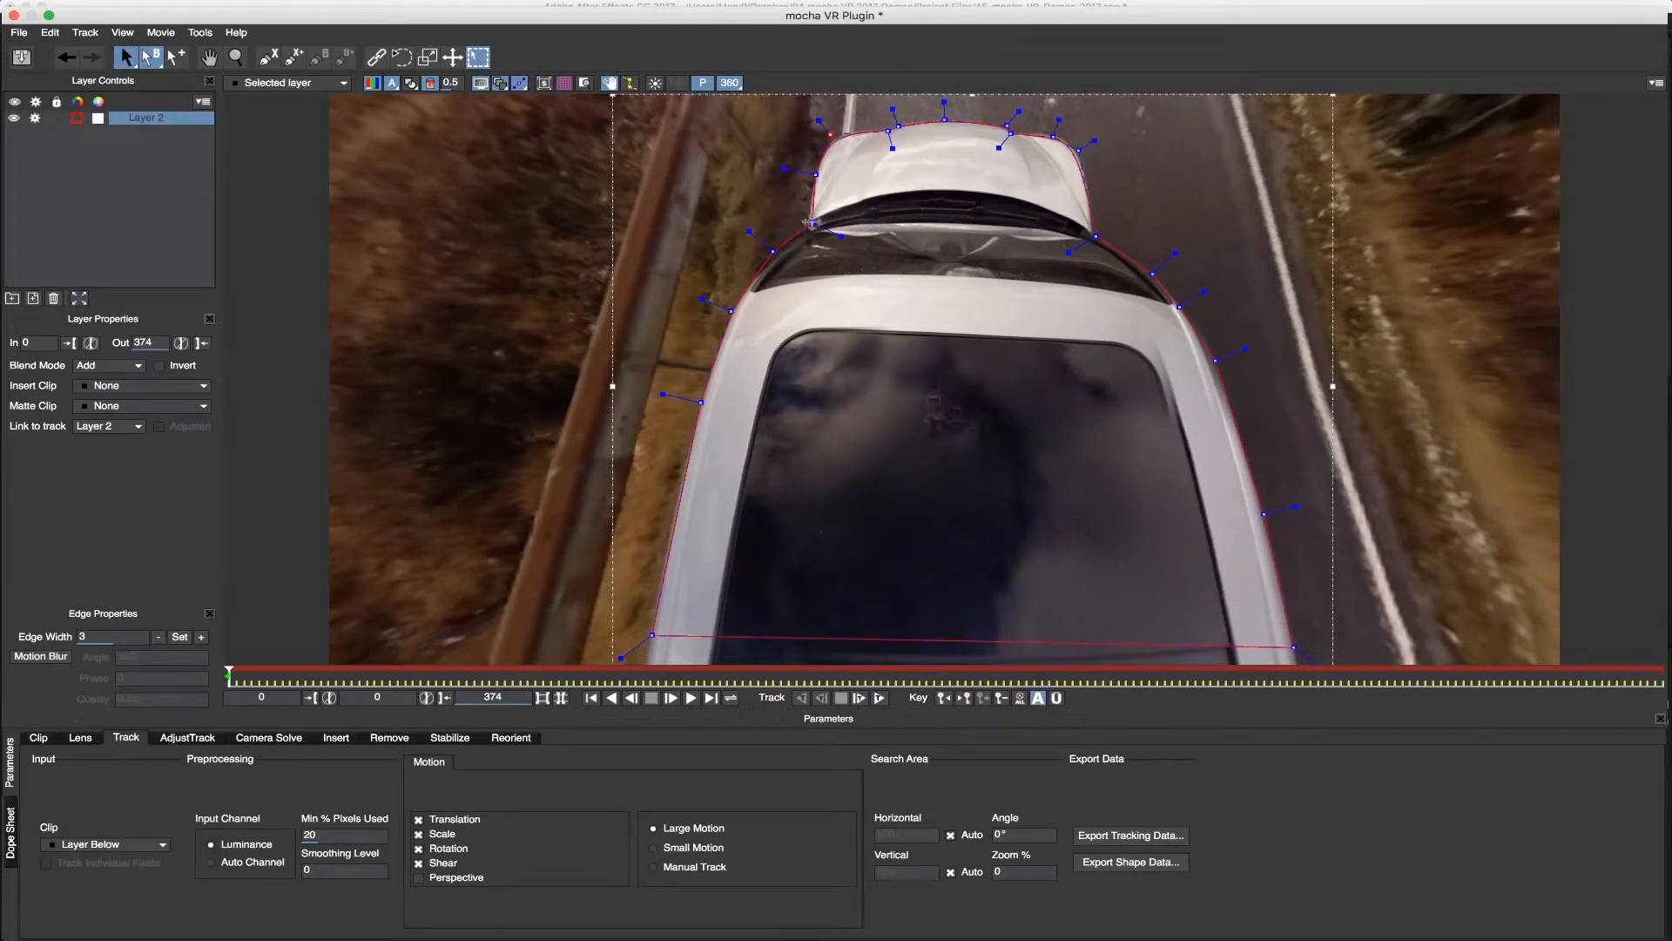
{"action": "left_click_drag", "start_coordinate": [740, 312], "coordinate": [729, 327]}
Step: In the flat equirectangular view, extend the car shape's two end points outward along the bodywork and track the layer forward
{"action": "left_click", "coordinate": [729, 83]}
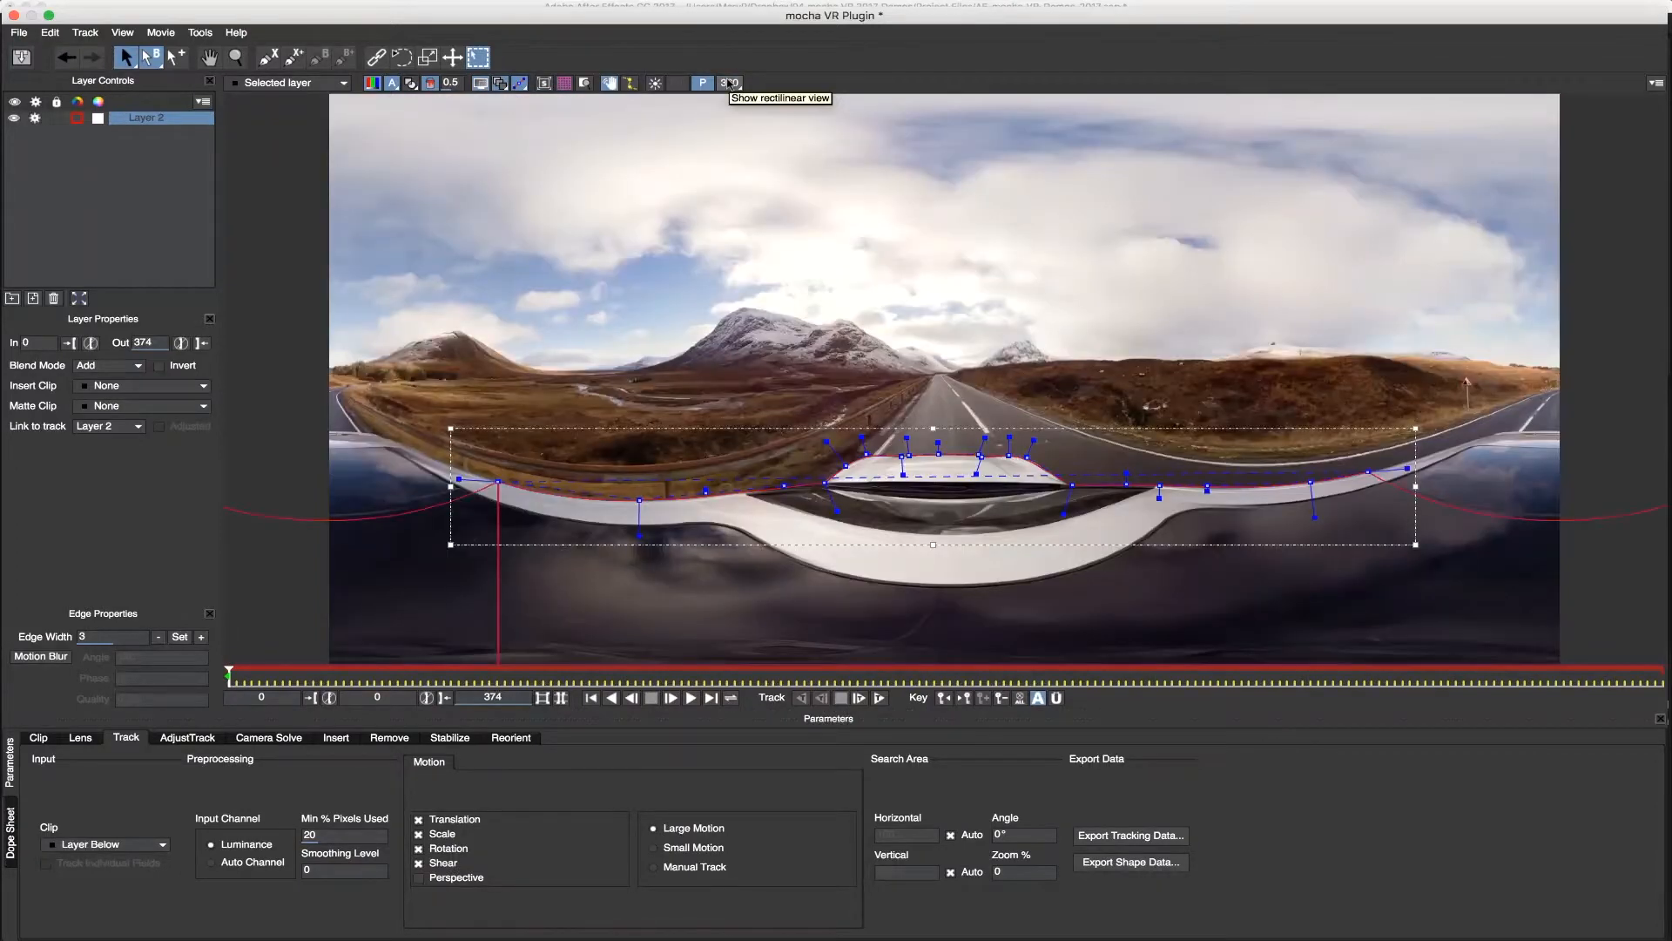
{"action": "left_click_drag", "start_coordinate": [1368, 467], "coordinate": [1497, 425]}
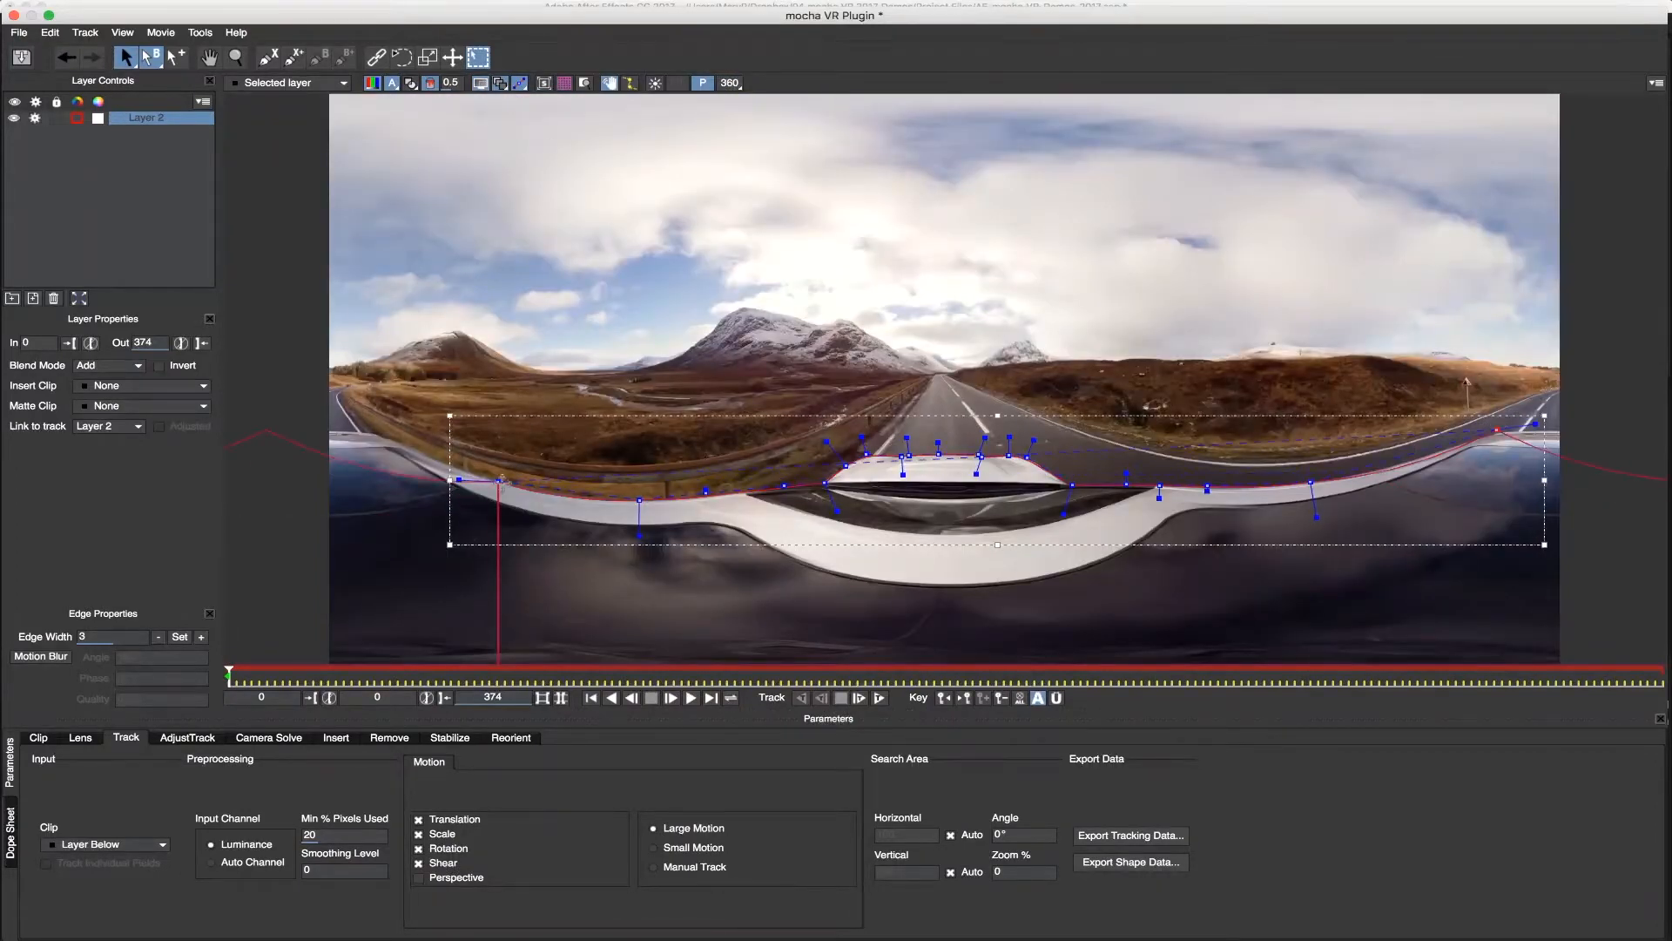
{"action": "left_click_drag", "start_coordinate": [502, 479], "coordinate": [371, 428]}
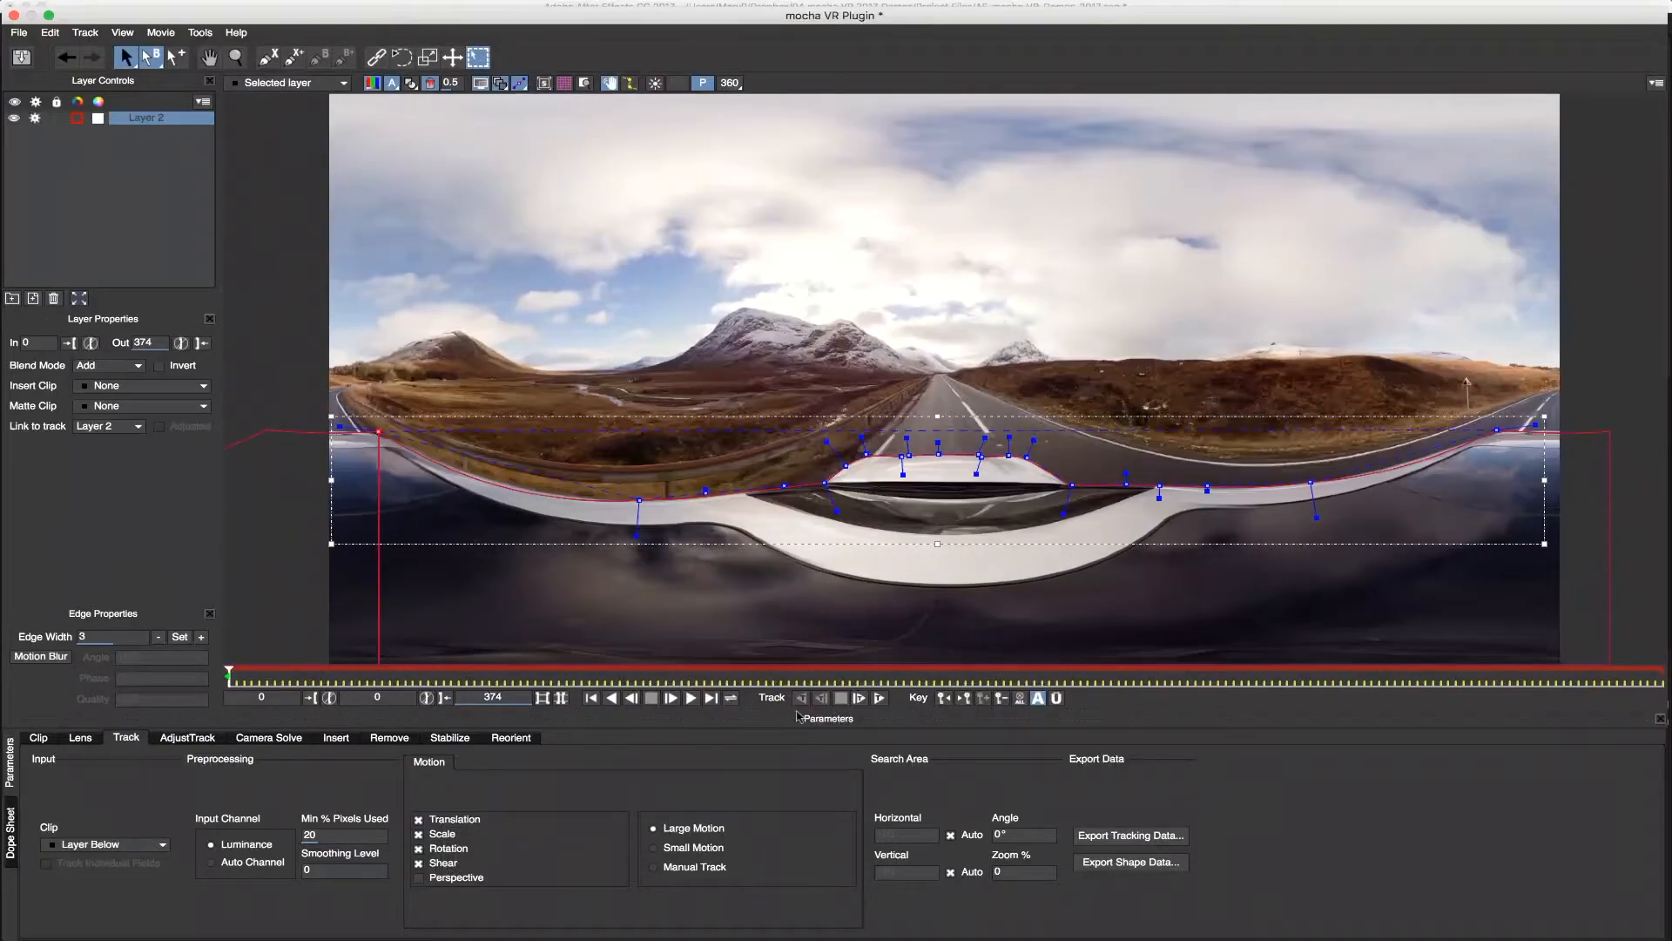
{"action": "left_click", "coordinate": [859, 698]}
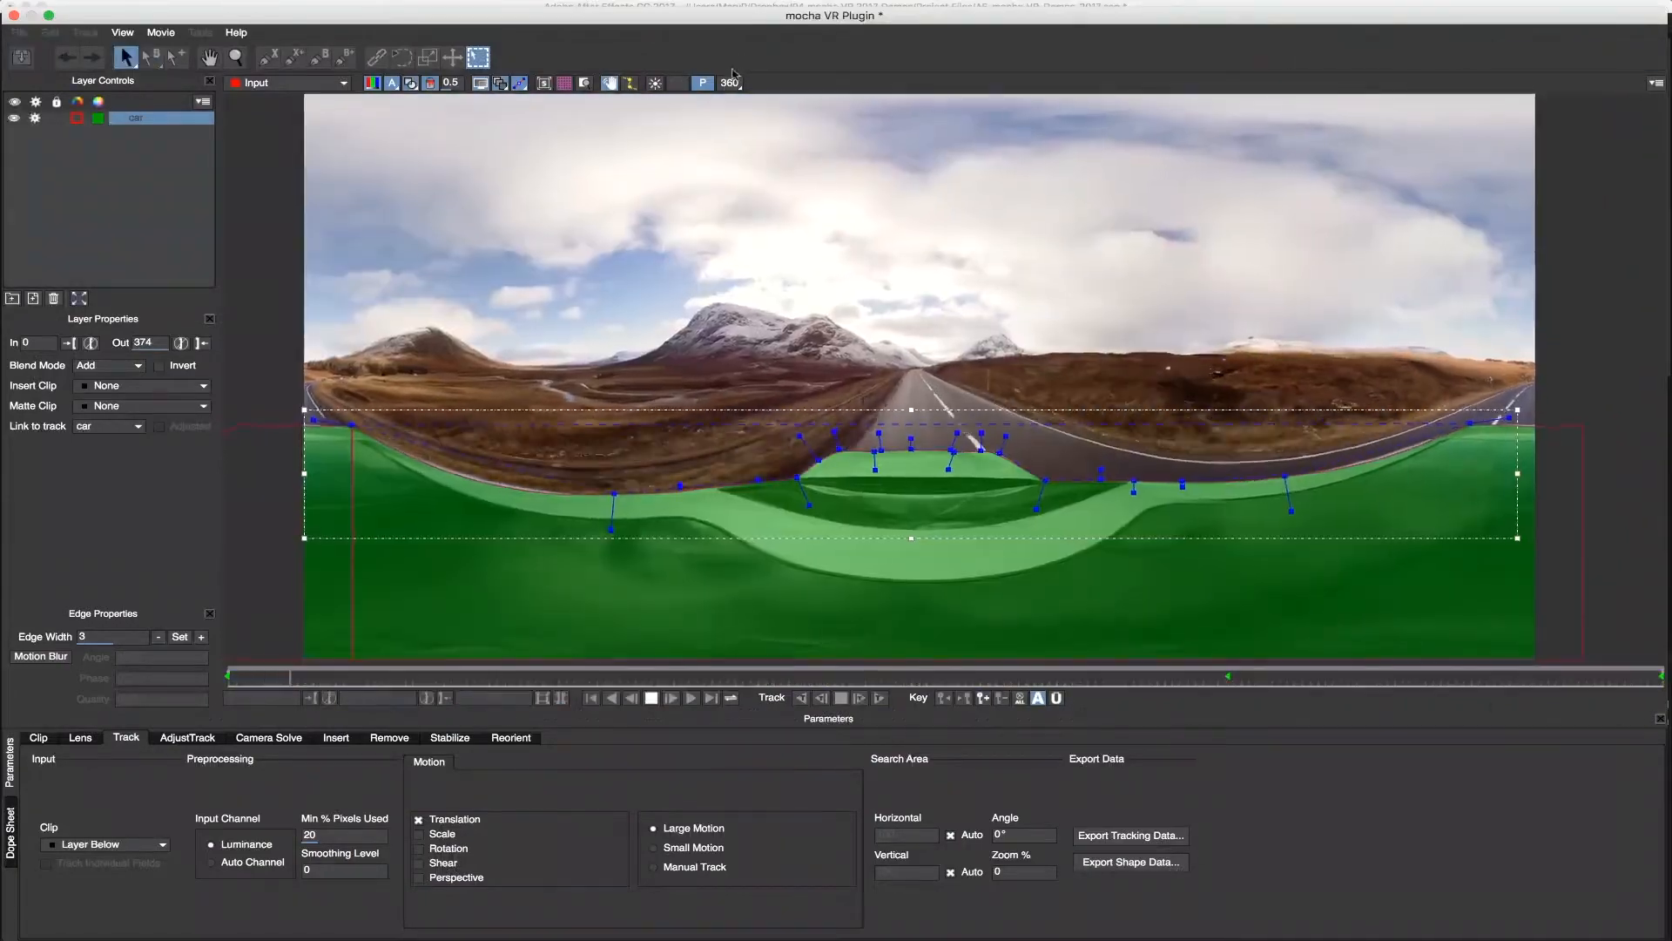
Step: Compare the green car matte in the rectilinear and equirectangular views during playback
{"action": "left_click", "coordinate": [729, 82]}
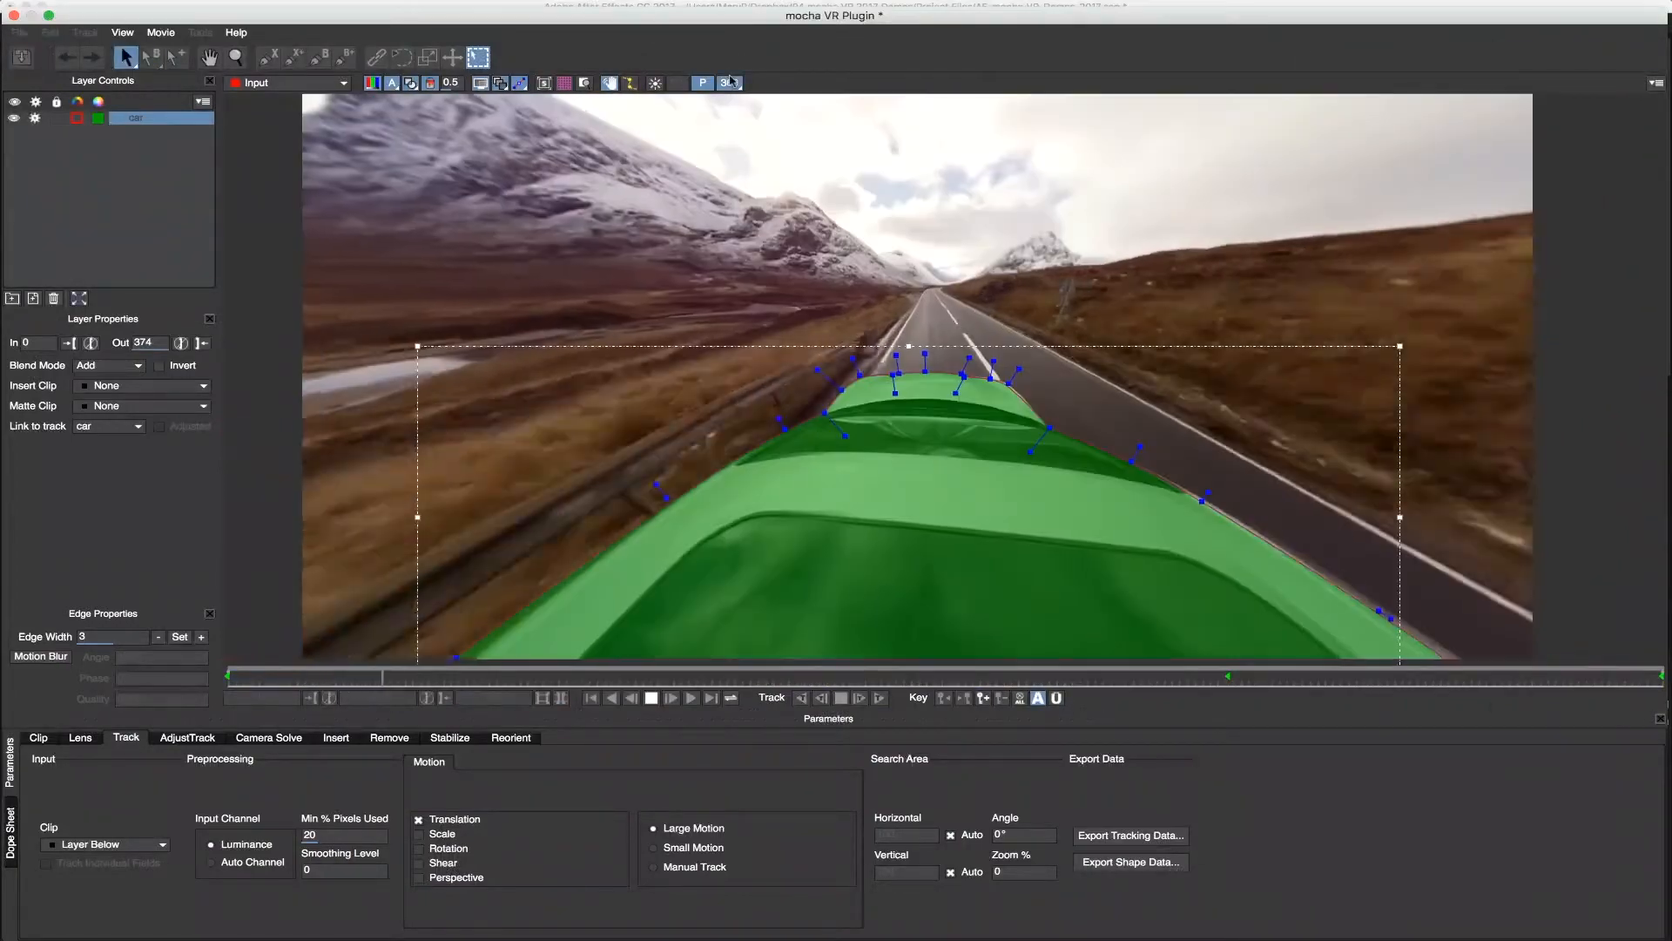
{"action": "left_click", "coordinate": [730, 82]}
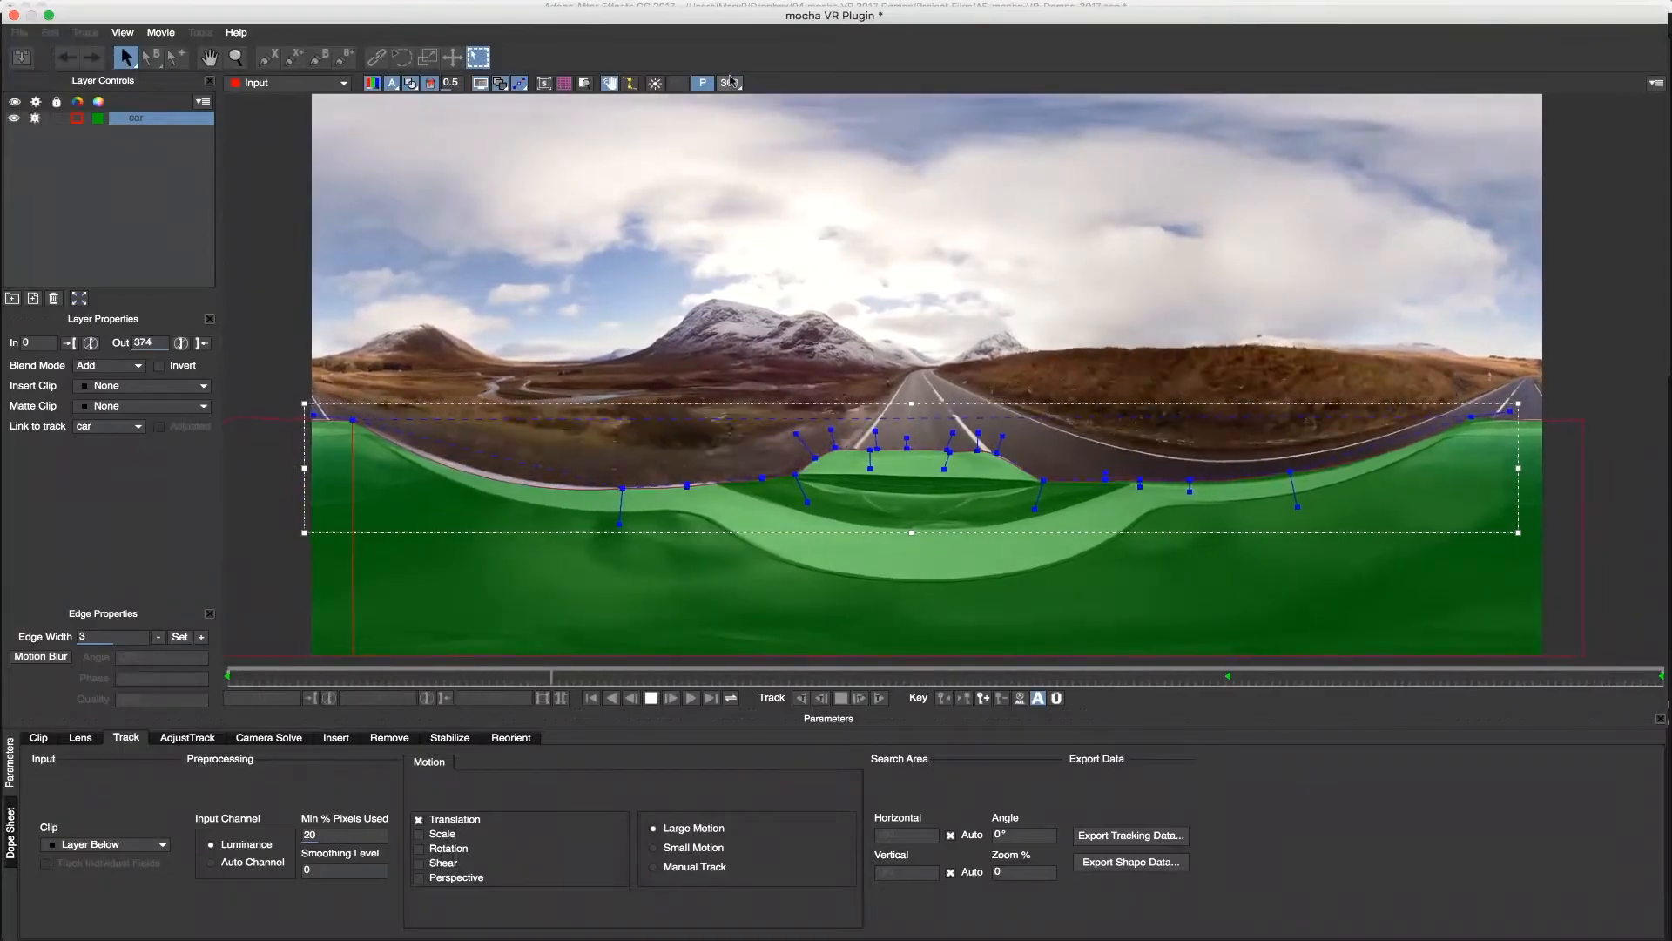
{"action": "left_click", "coordinate": [730, 82]}
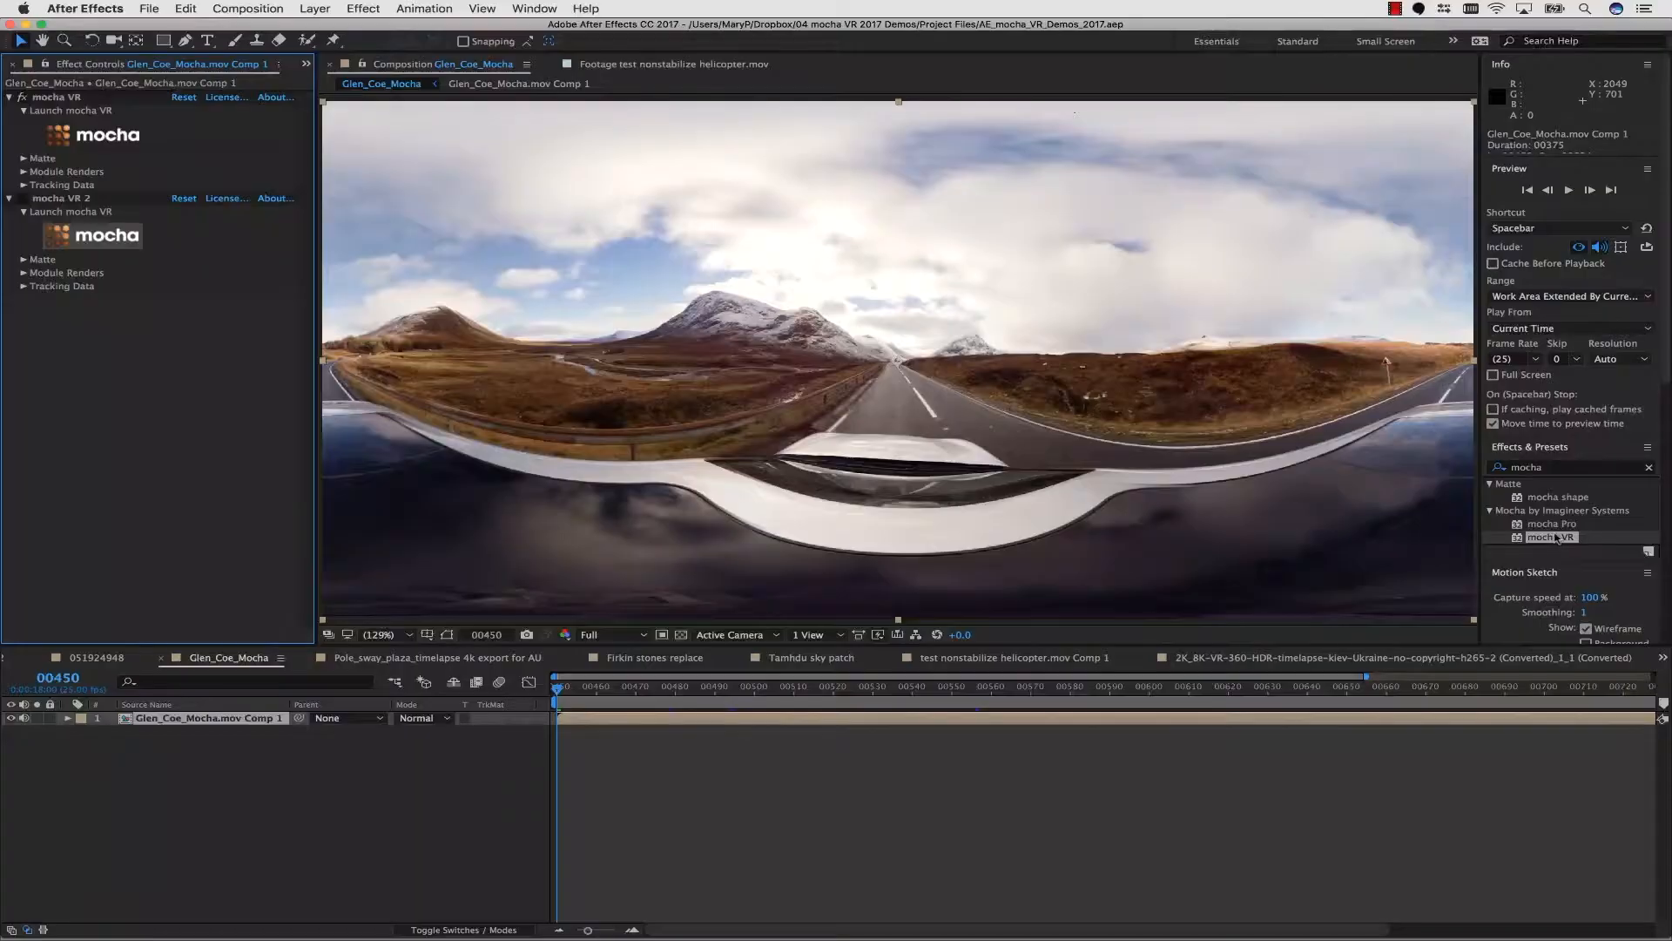
Step: In After Effects, apply the mocha VR effect to the Glen_Coe_Mocha.mov Comp 1 layer
{"action": "left_click_drag", "start_coordinate": [1556, 537], "coordinate": [145, 376]}
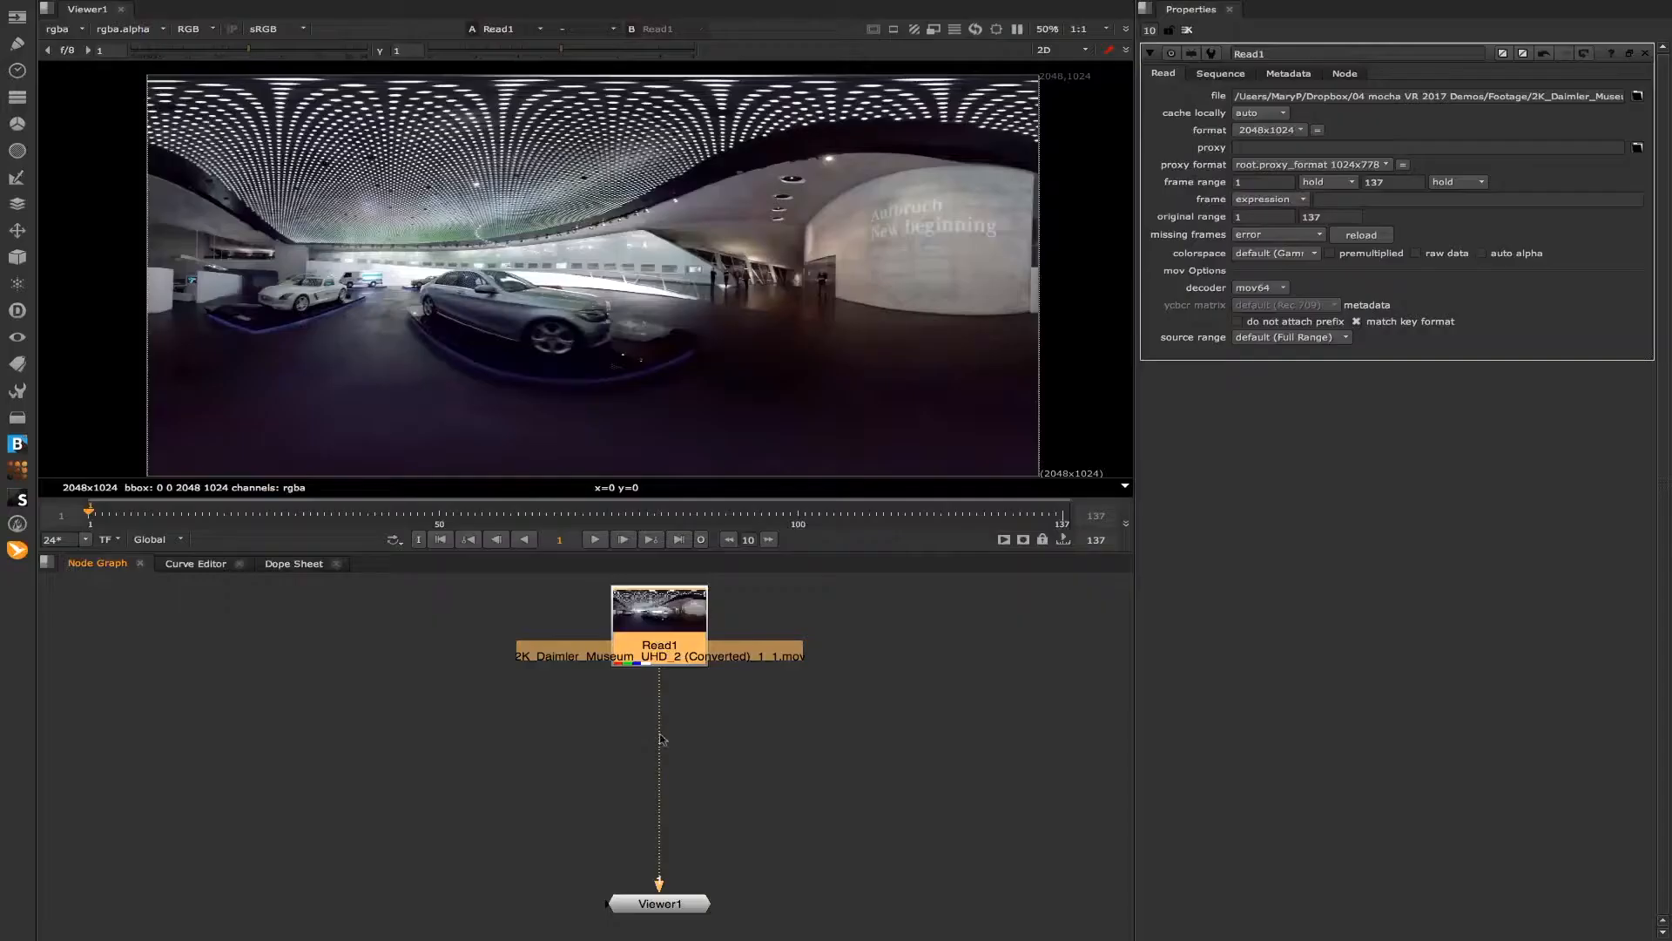
Step: In Nuke, insert a mocha VR node between Read1 and Viewer1 and launch the mocha UI
{"action": "left_click", "coordinate": [17, 470]}
{"action": "left_click", "coordinate": [74, 486]}
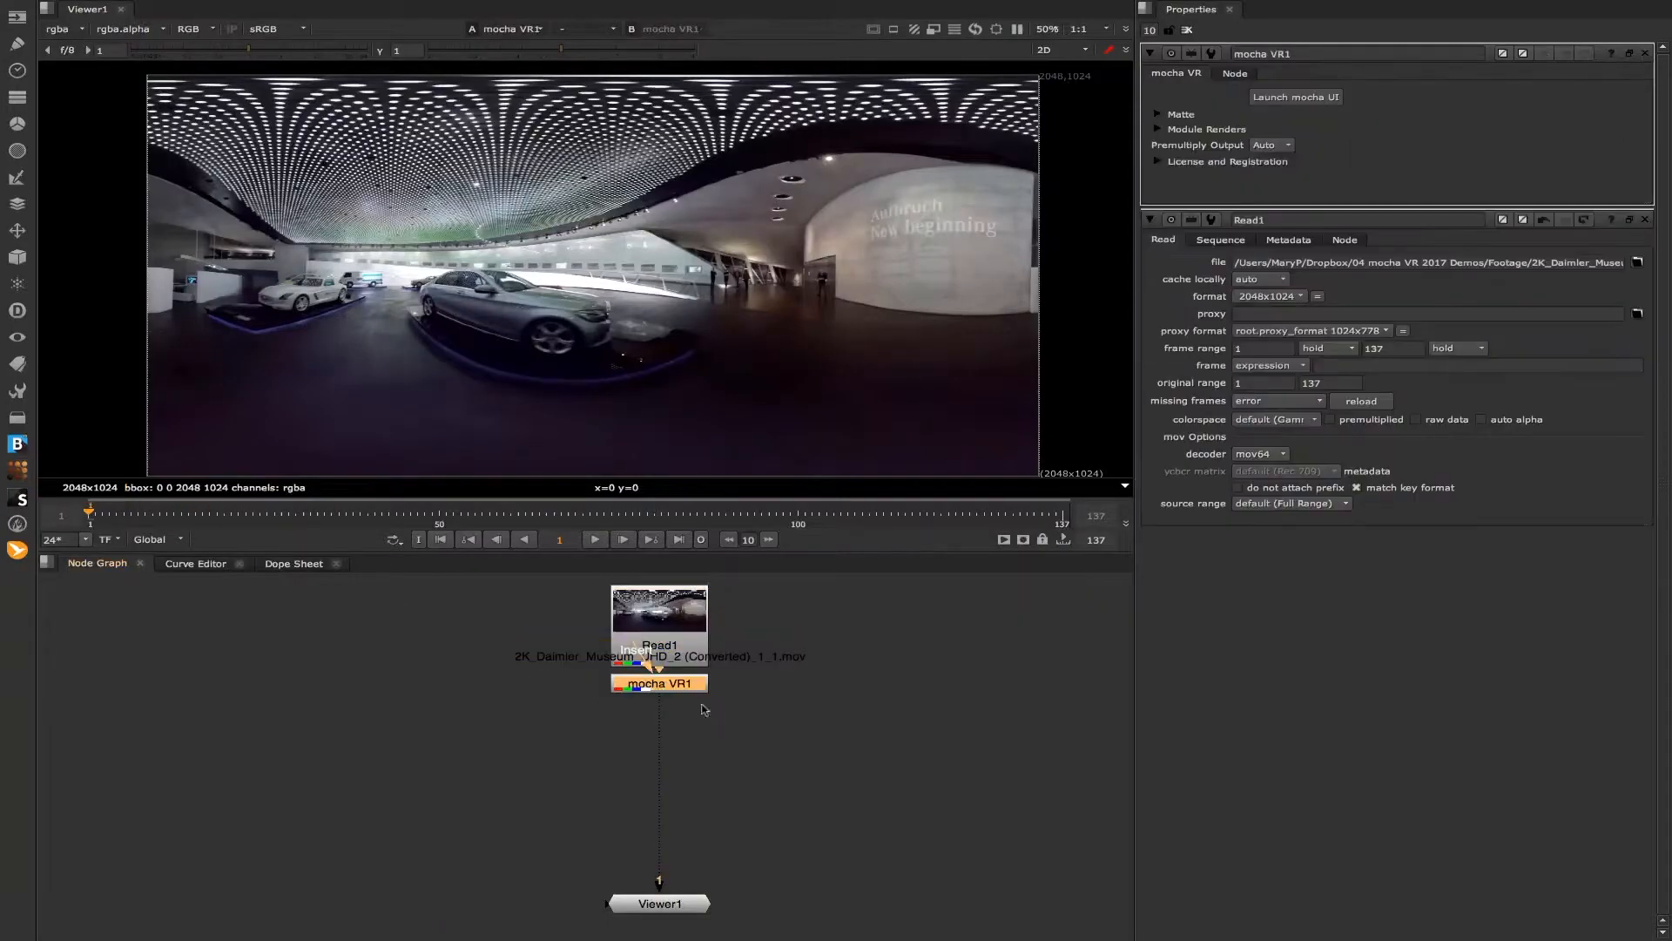
{"action": "left_click_drag", "start_coordinate": [659, 682], "coordinate": [660, 744]}
{"action": "left_click", "coordinate": [1295, 97]}
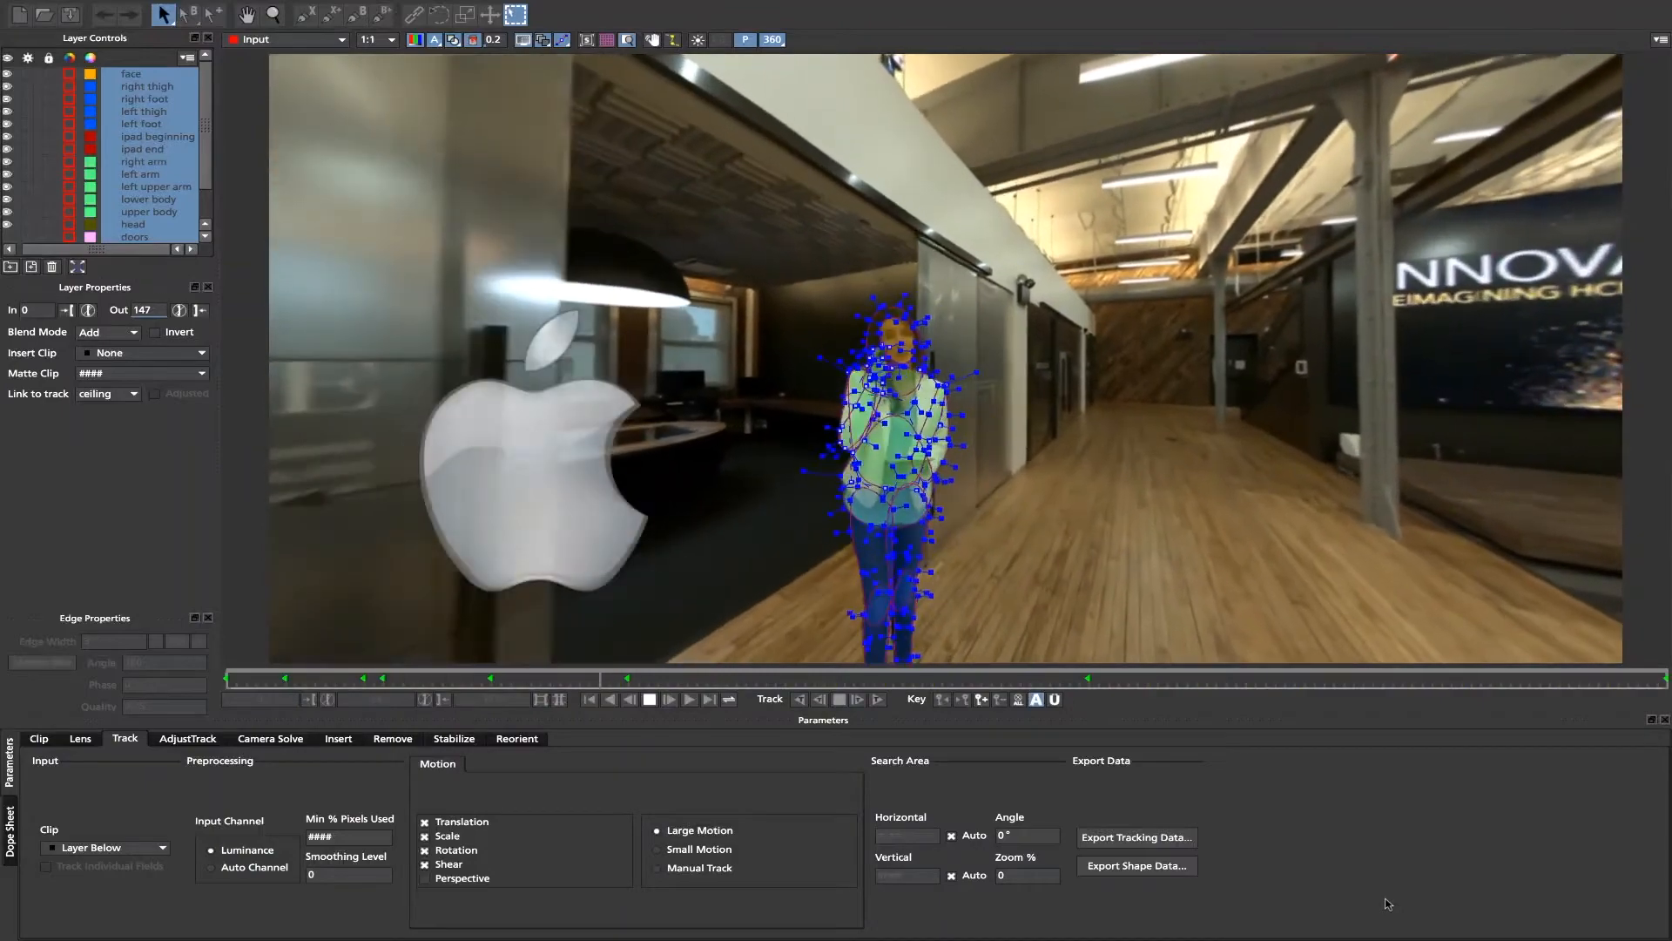
Step: Compare the office shot's tracked layers in the equirectangular and rectilinear views during playback
{"action": "left_click", "coordinate": [773, 40]}
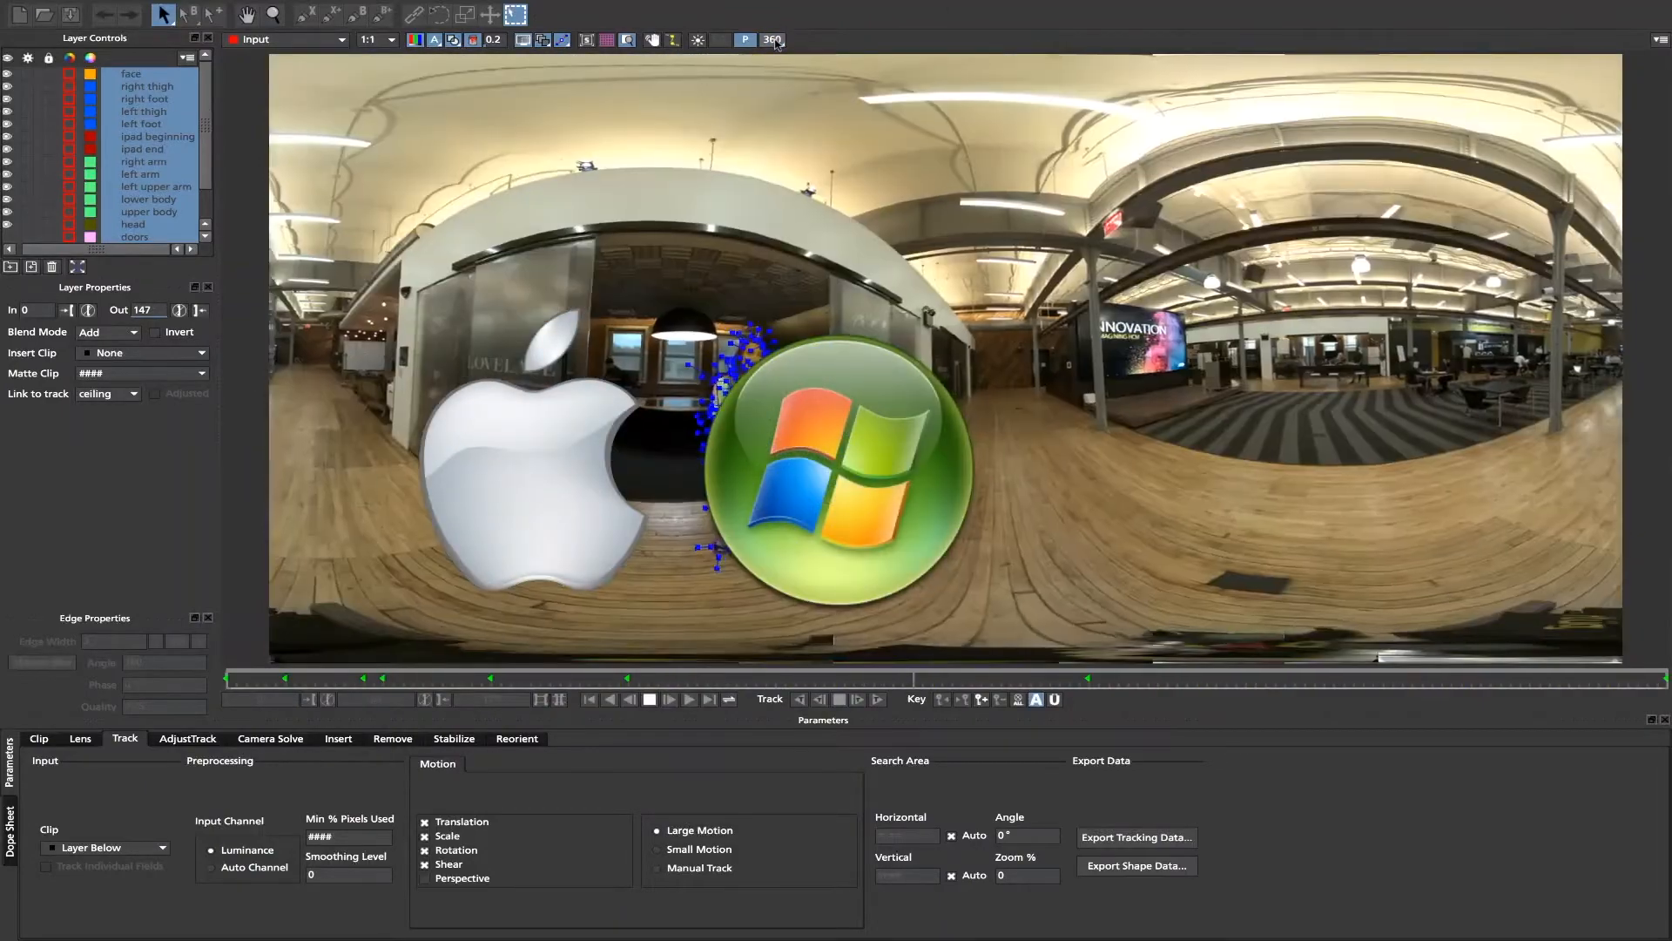
{"action": "left_click", "coordinate": [773, 40]}
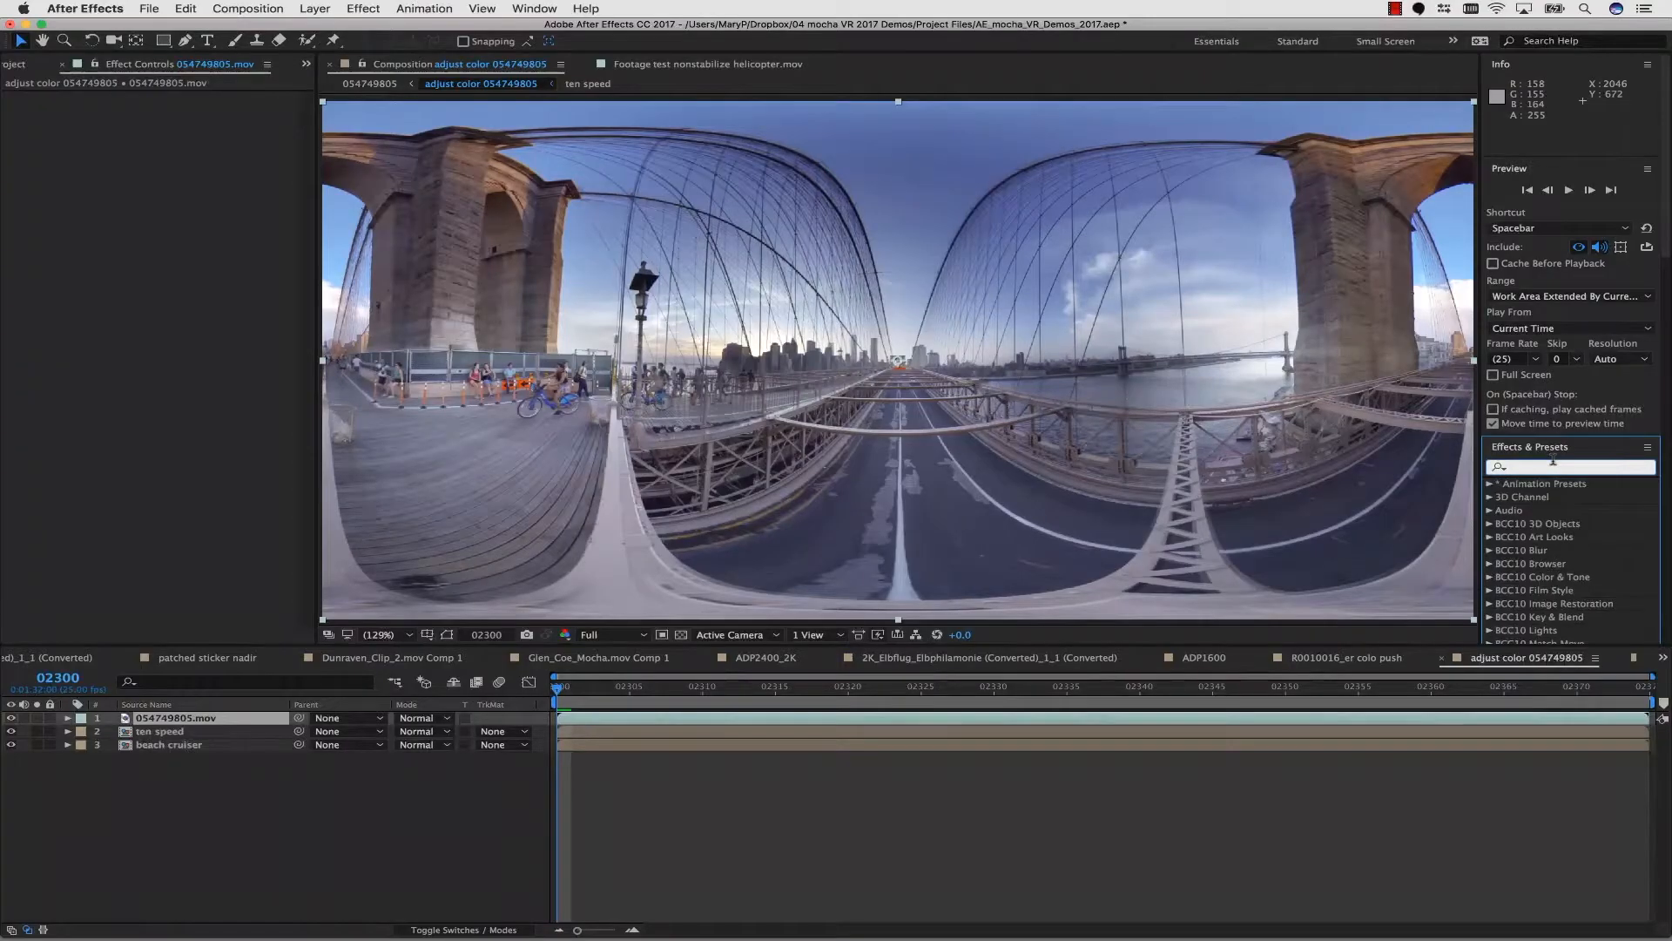
Step: In After Effects, search the effects for mocha VR and apply it to the 054749805.mov layer
{"action": "type", "text": "mocha"}
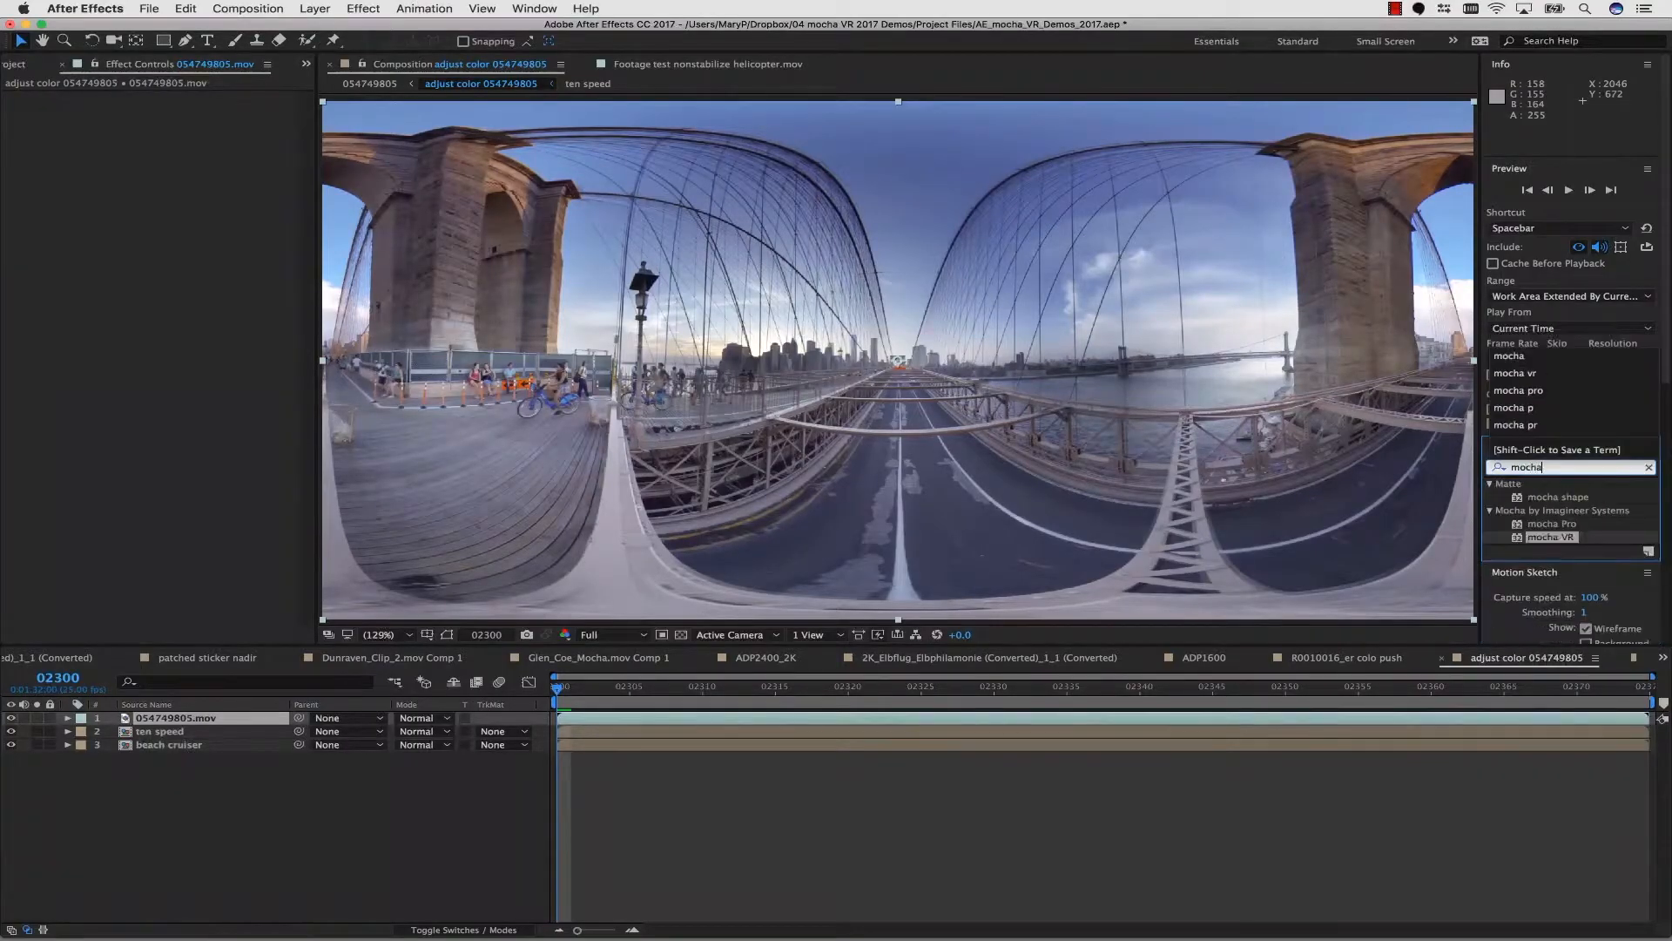
{"action": "type", "text": " V"}
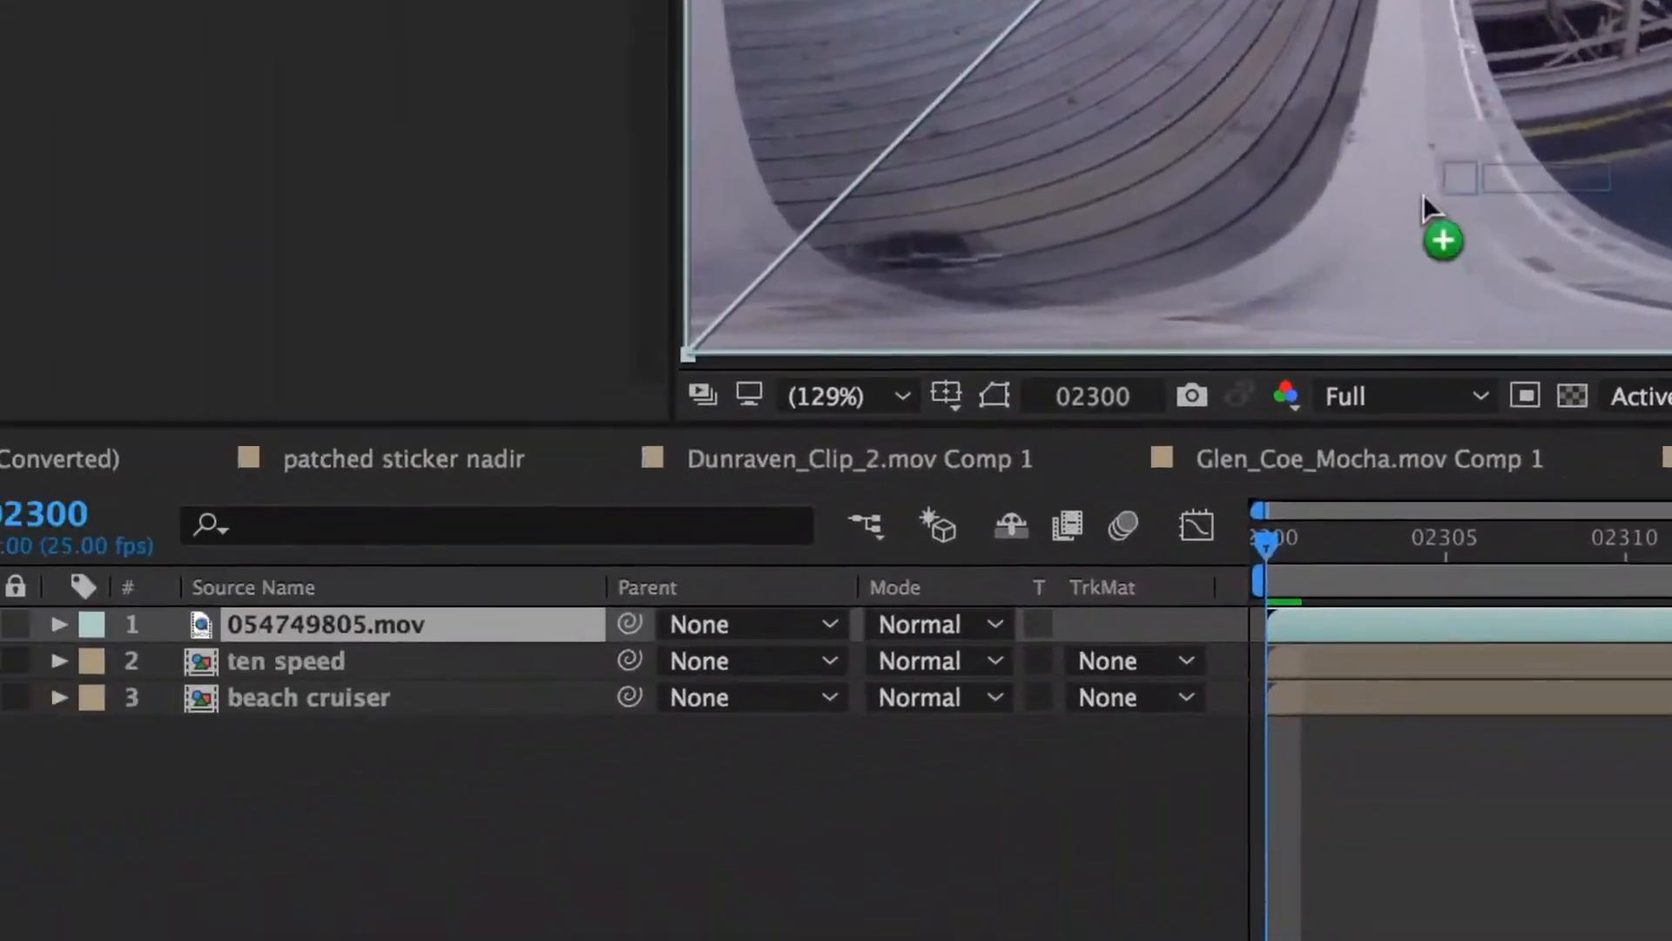
{"action": "left_click_drag", "start_coordinate": [1423, 196], "coordinate": [556, 597]}
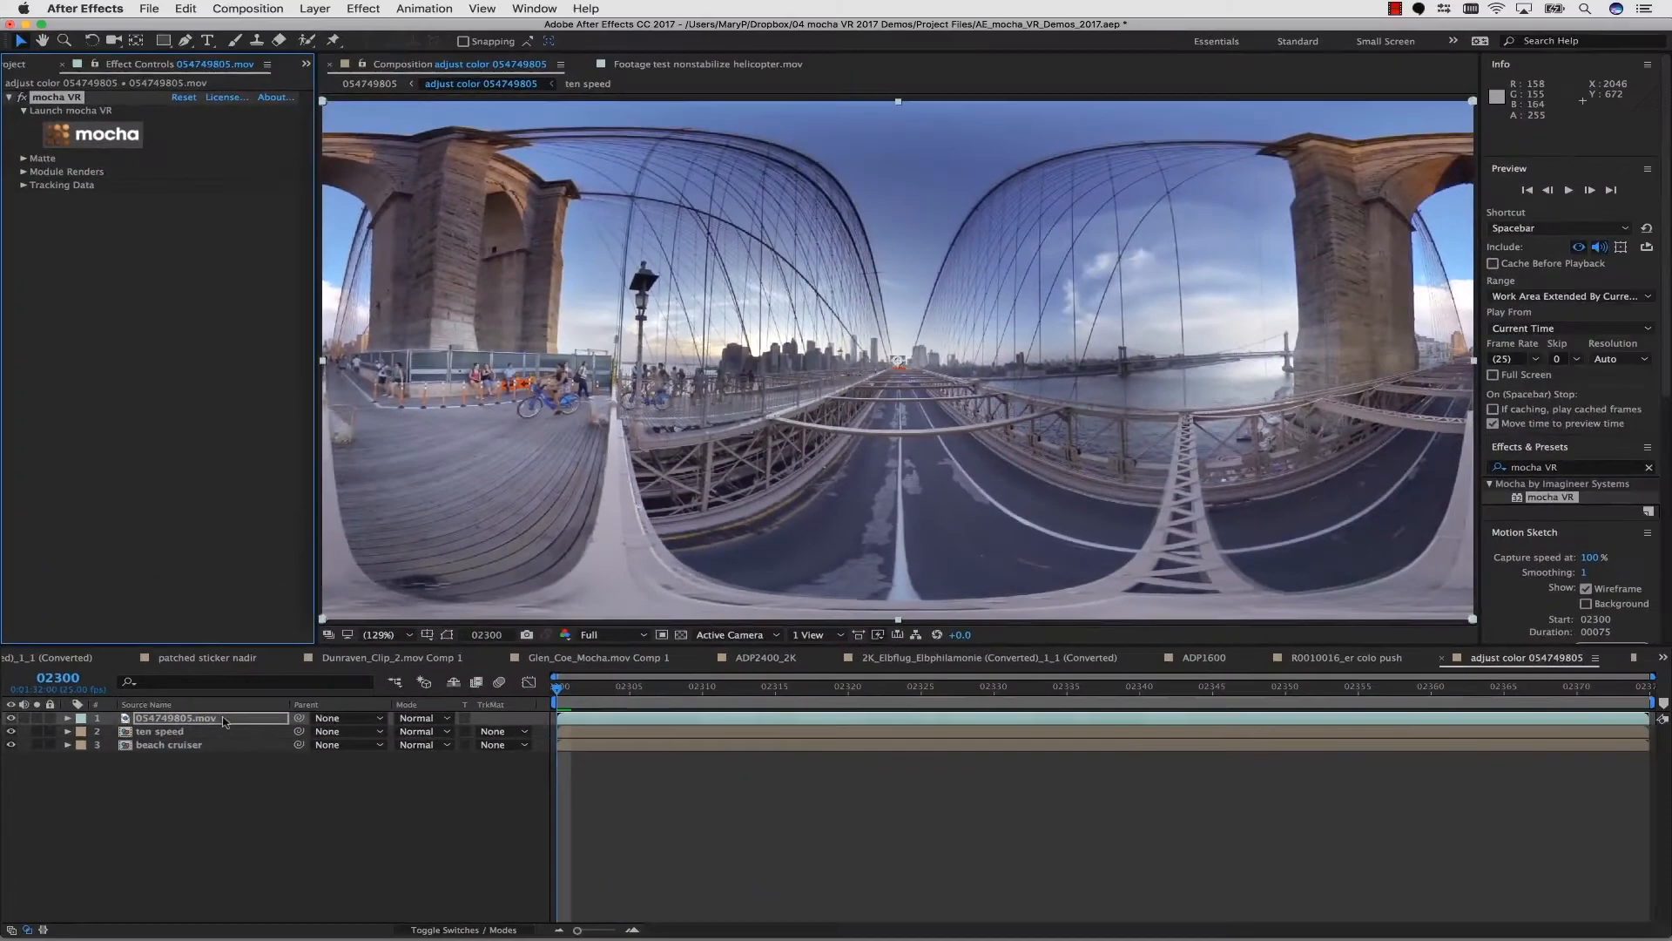
Step: Preview the bridge composition's playback and launch mocha VR from the layer's effect
{"action": "key", "text": "space"}
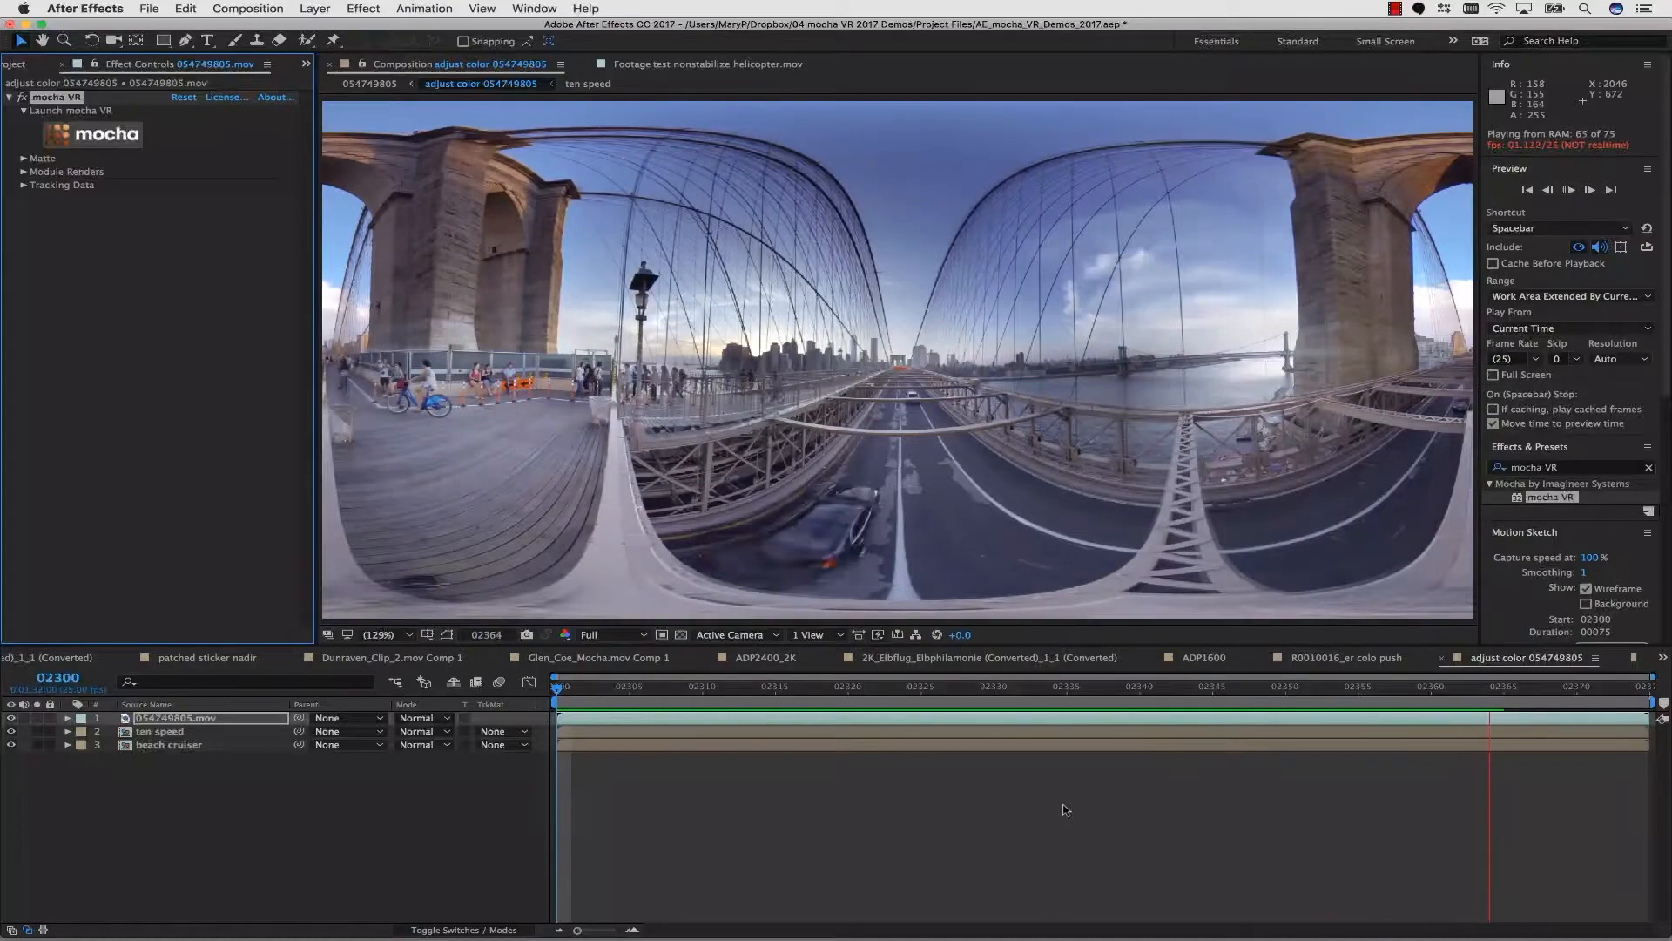
{"action": "key", "text": "space"}
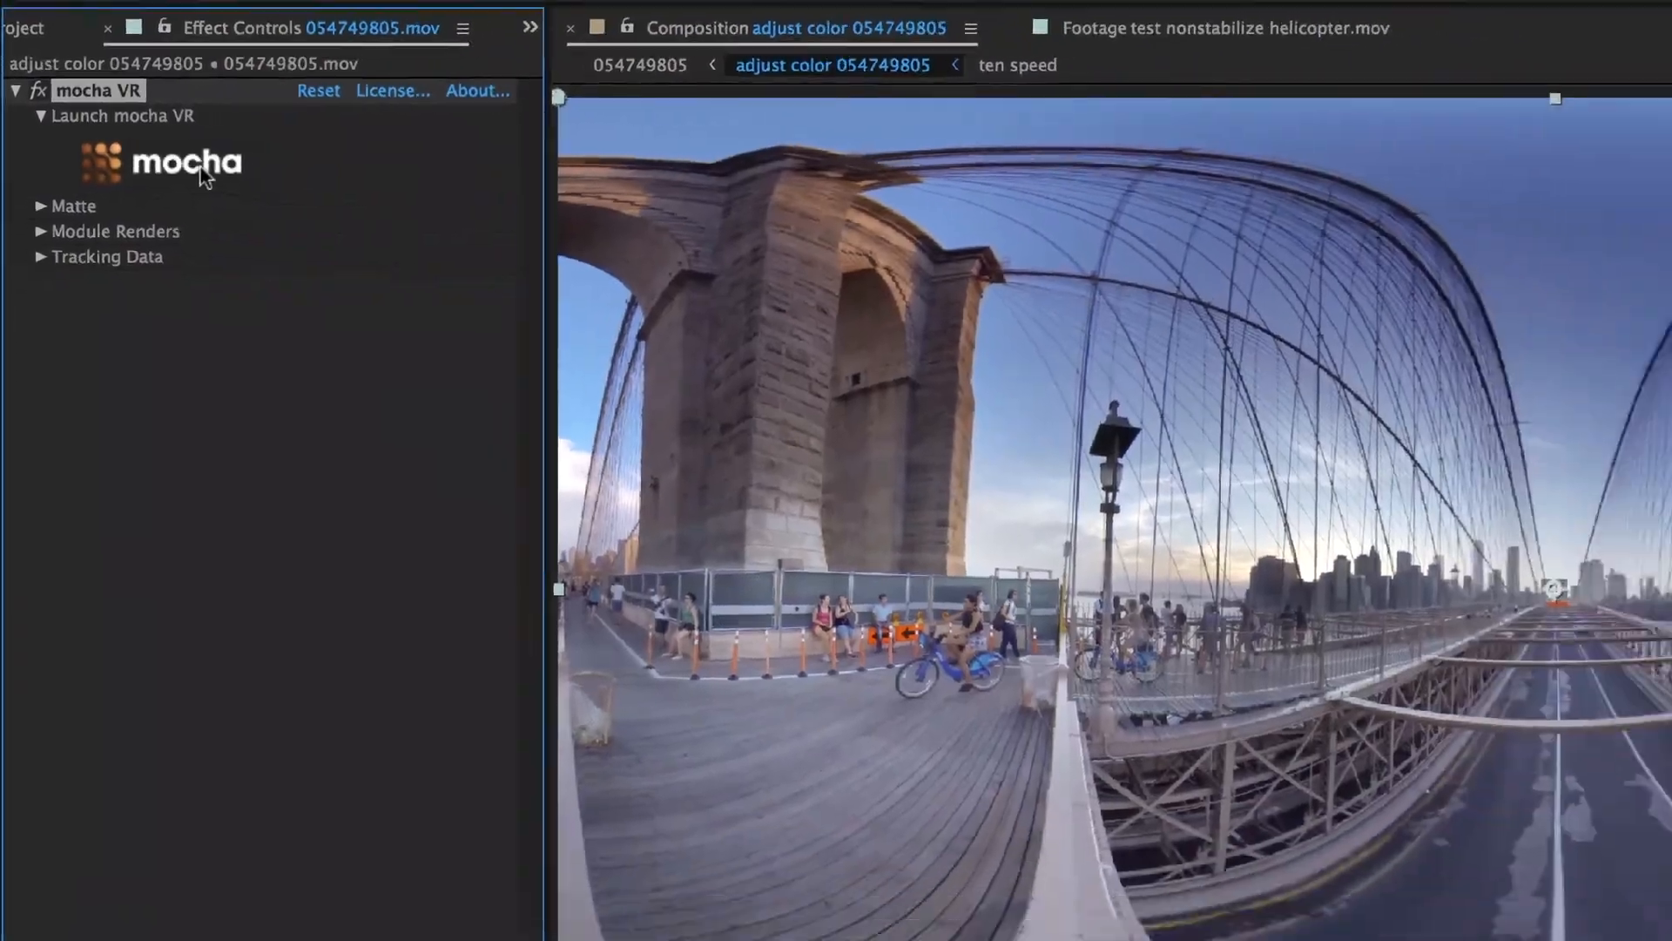
{"action": "left_click", "coordinate": [232, 178]}
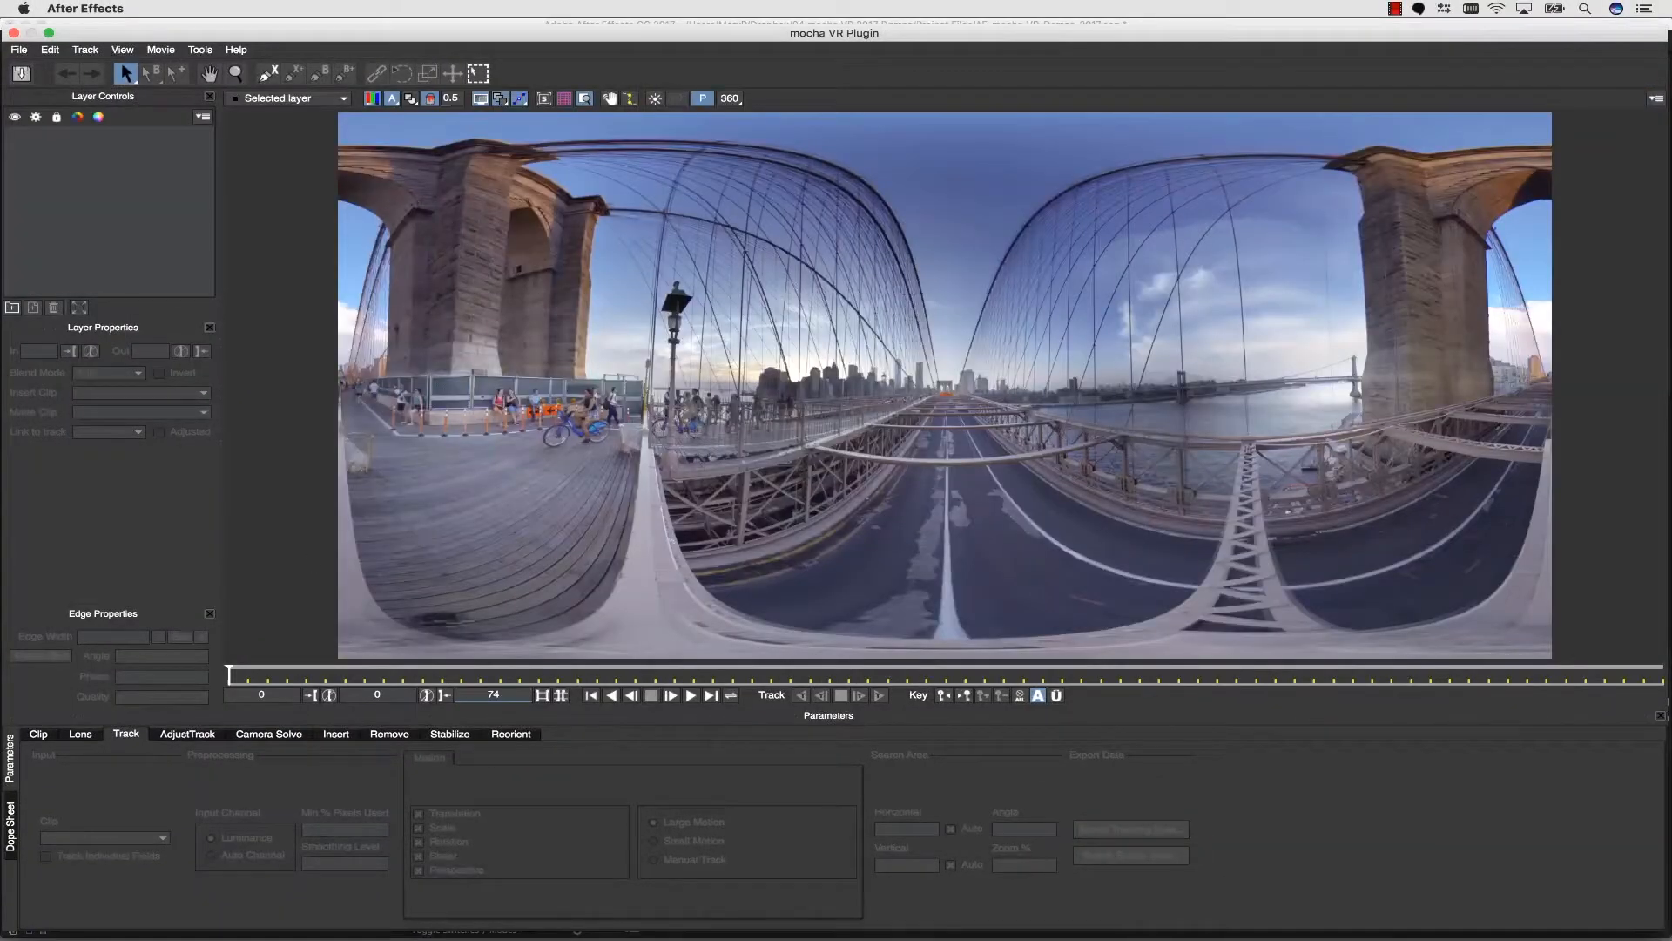
Step: Review the lens module's calibration and distortion settings, and return to the tracking settings
{"action": "left_click", "coordinate": [79, 735]}
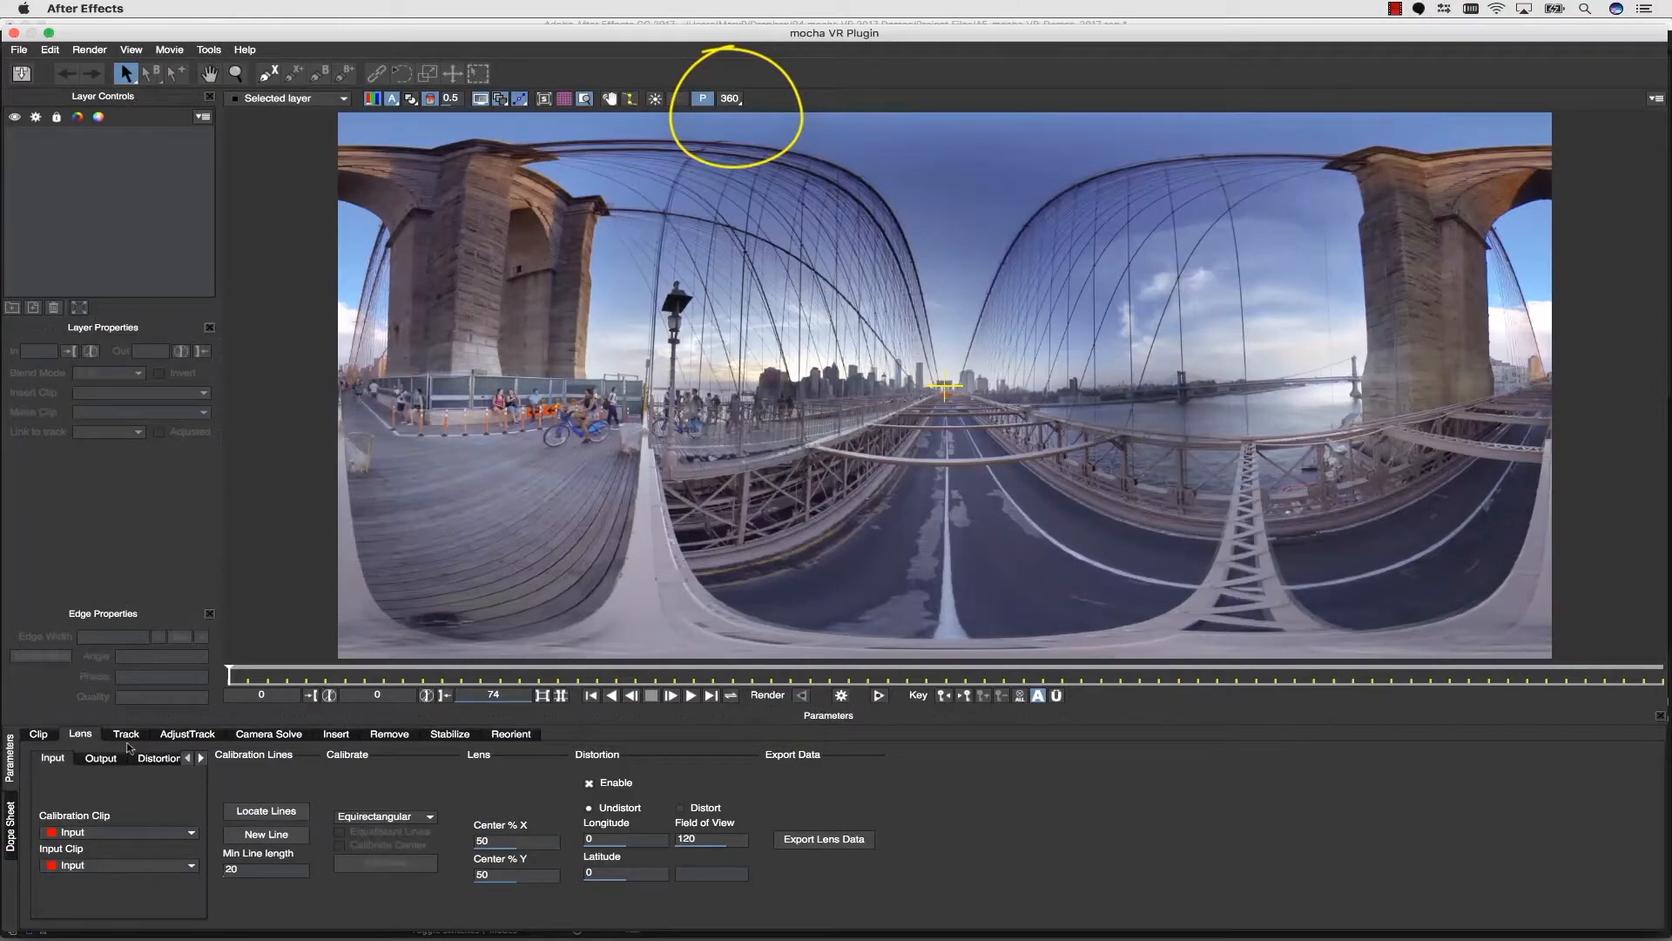
{"action": "left_click", "coordinate": [126, 739]}
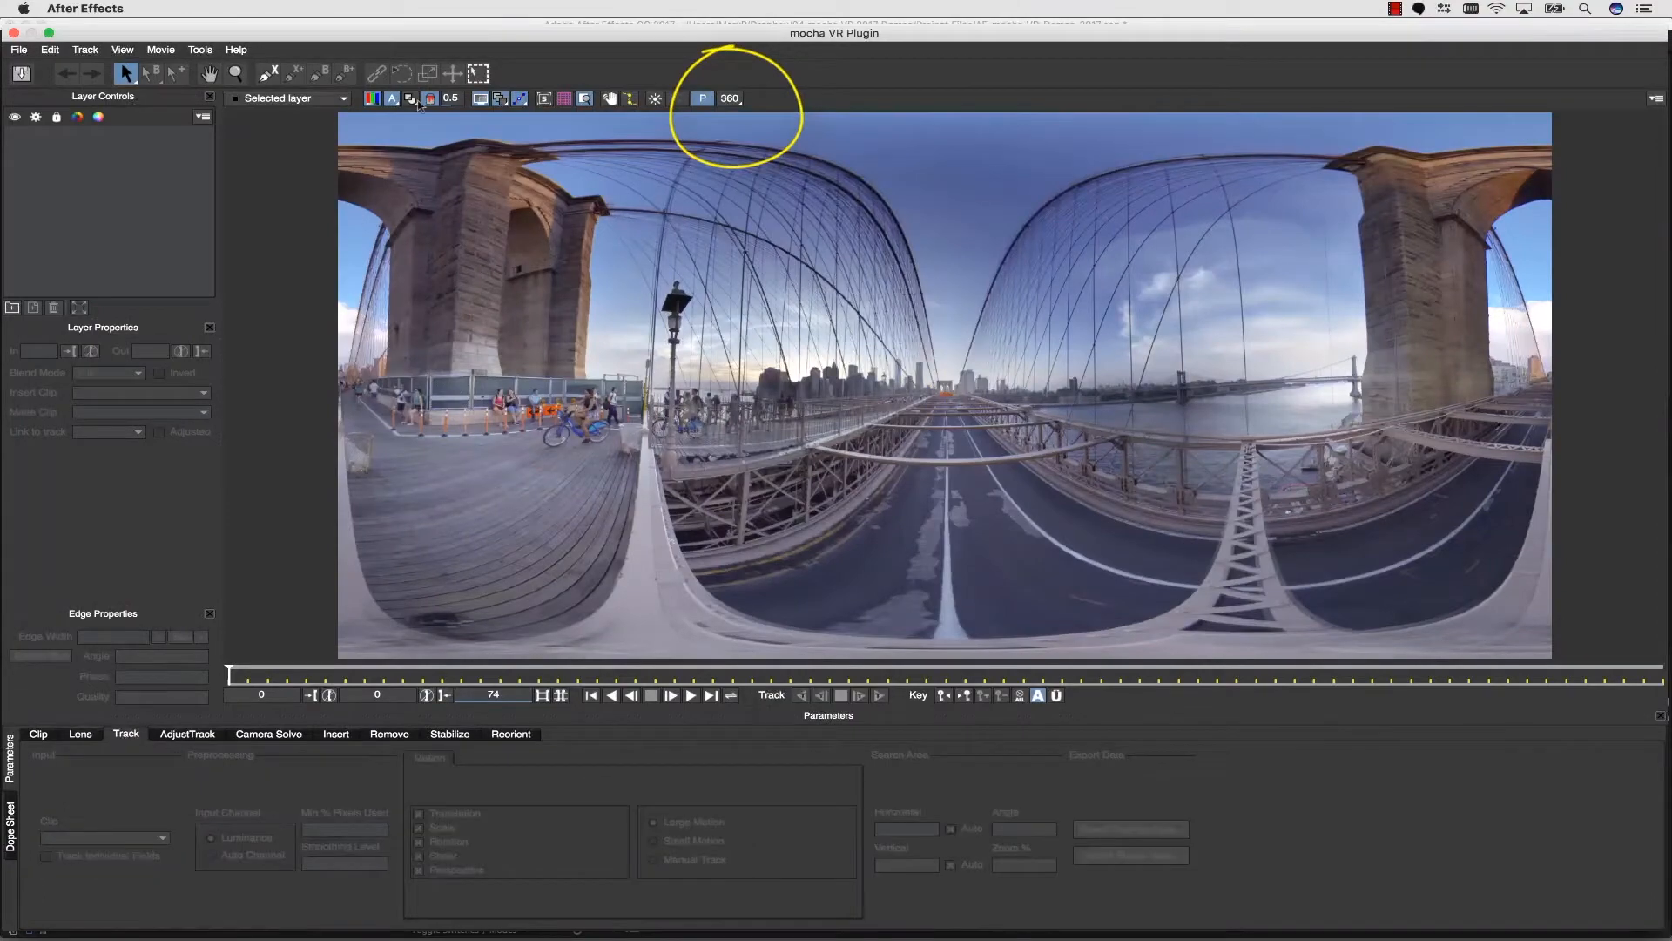
Step: Switch to the 360 rectilinear view, scrub the opening frames and orient the view around the walkway cyclist at frame 0
{"action": "left_click", "coordinate": [727, 100]}
{"action": "key", "text": "x"}
{"action": "left_click_drag", "start_coordinate": [715, 366], "coordinate": [850, 385]}
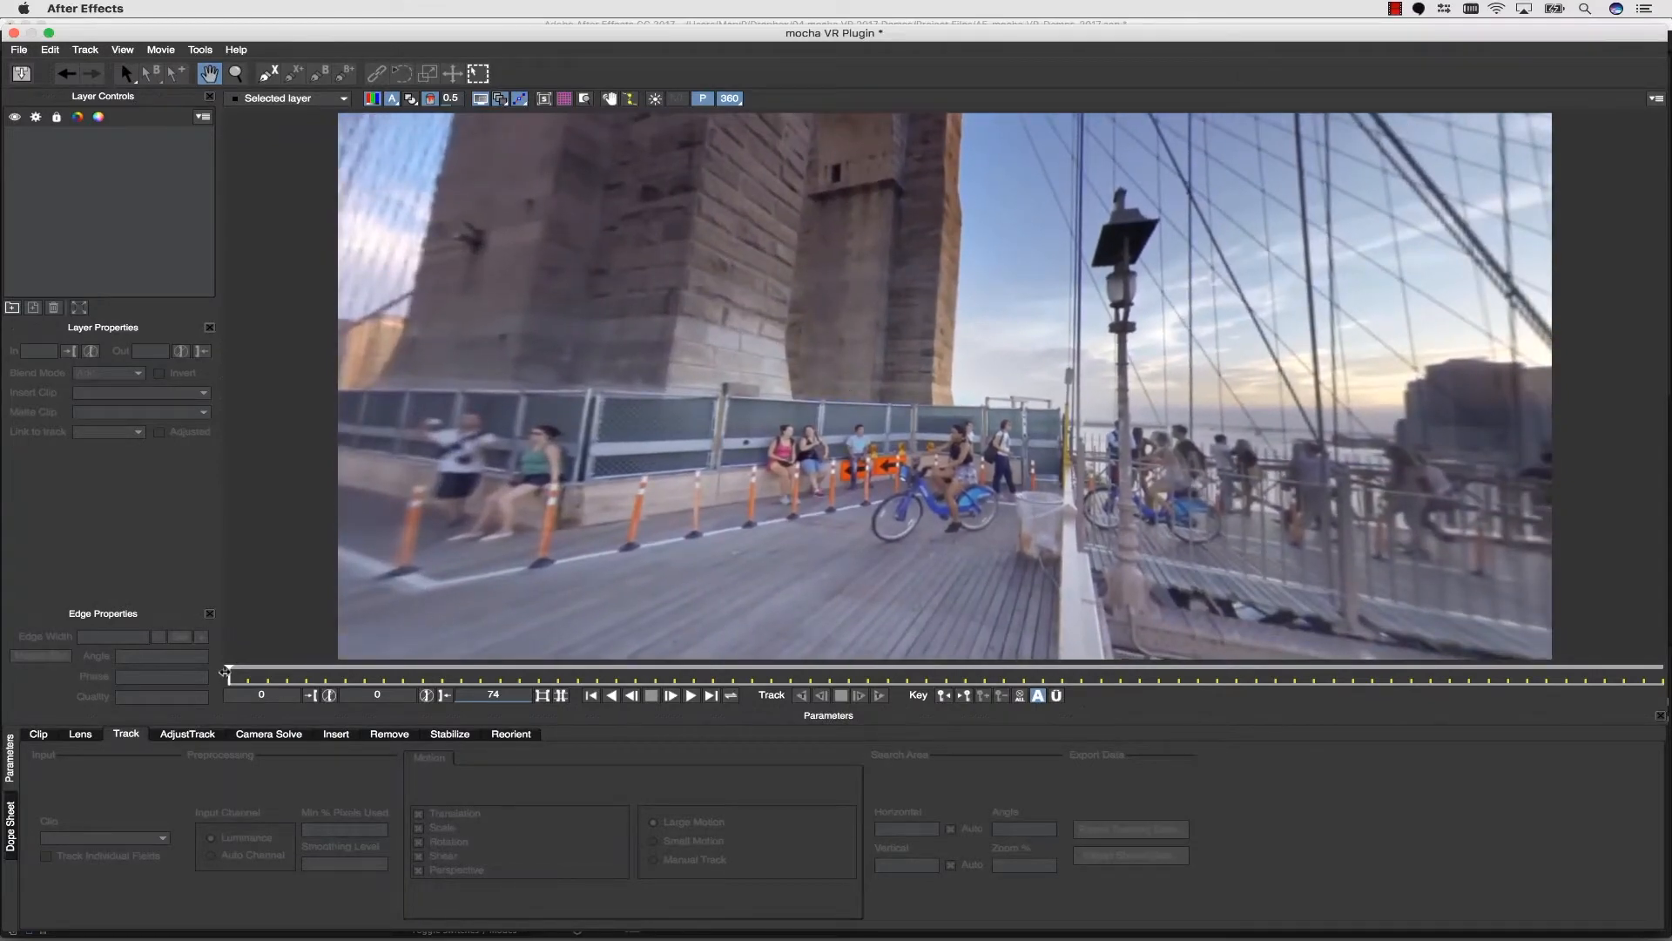
{"action": "left_click_drag", "start_coordinate": [225, 671], "coordinate": [287, 675]}
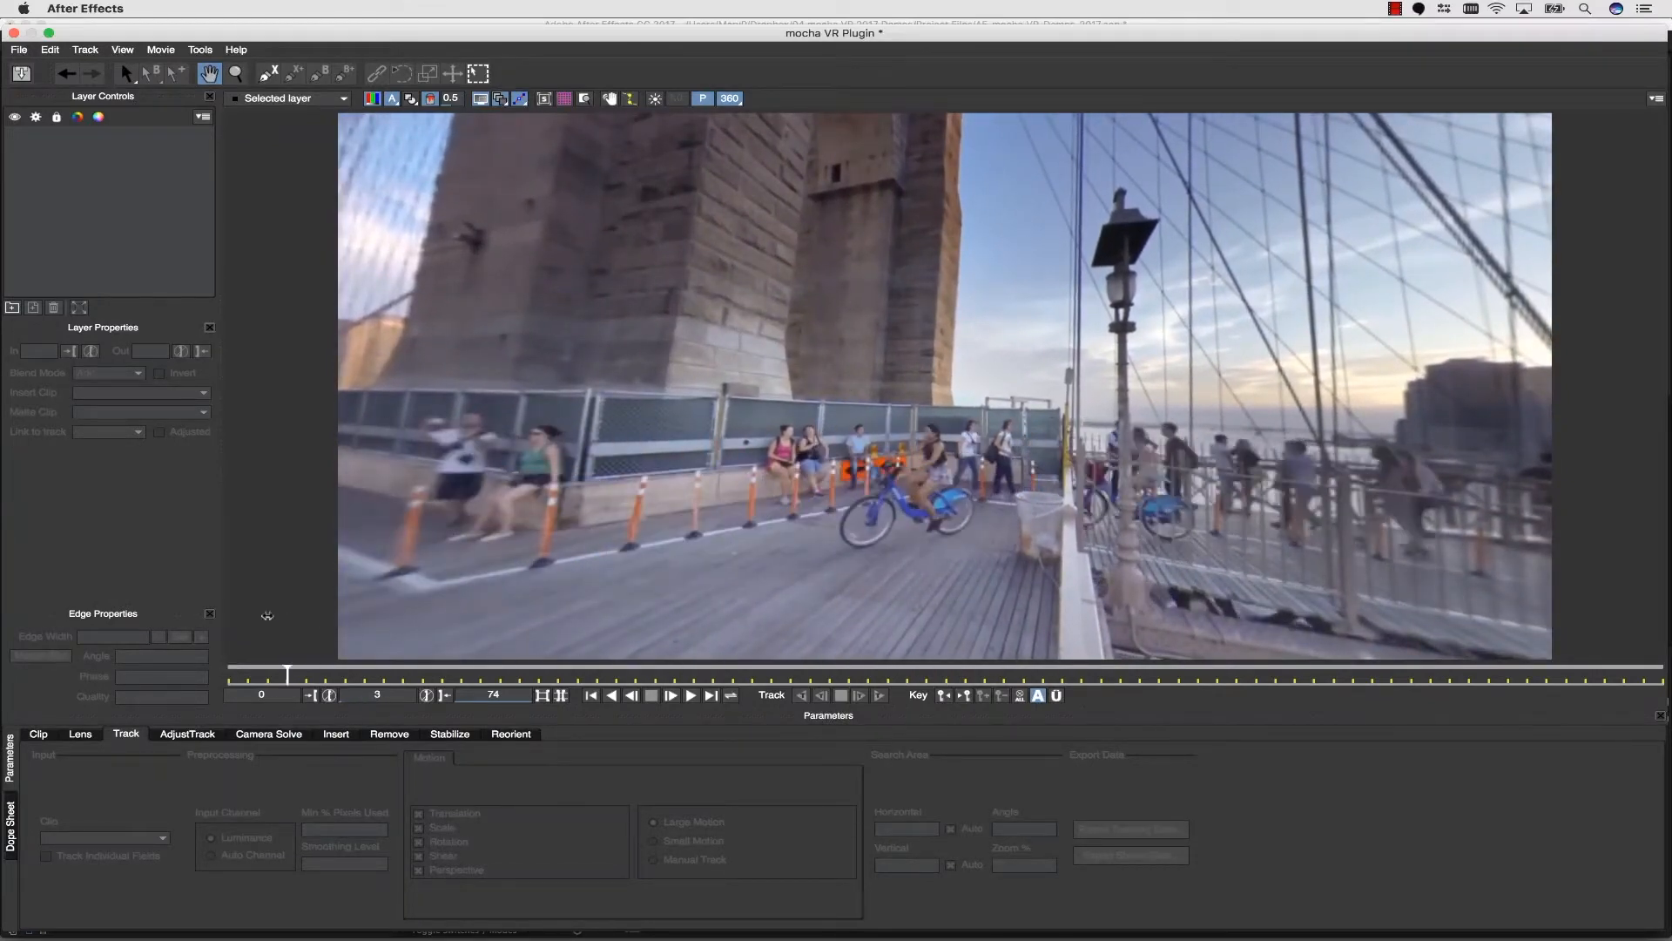
{"action": "left_click_drag", "start_coordinate": [572, 499], "coordinate": [324, 686]}
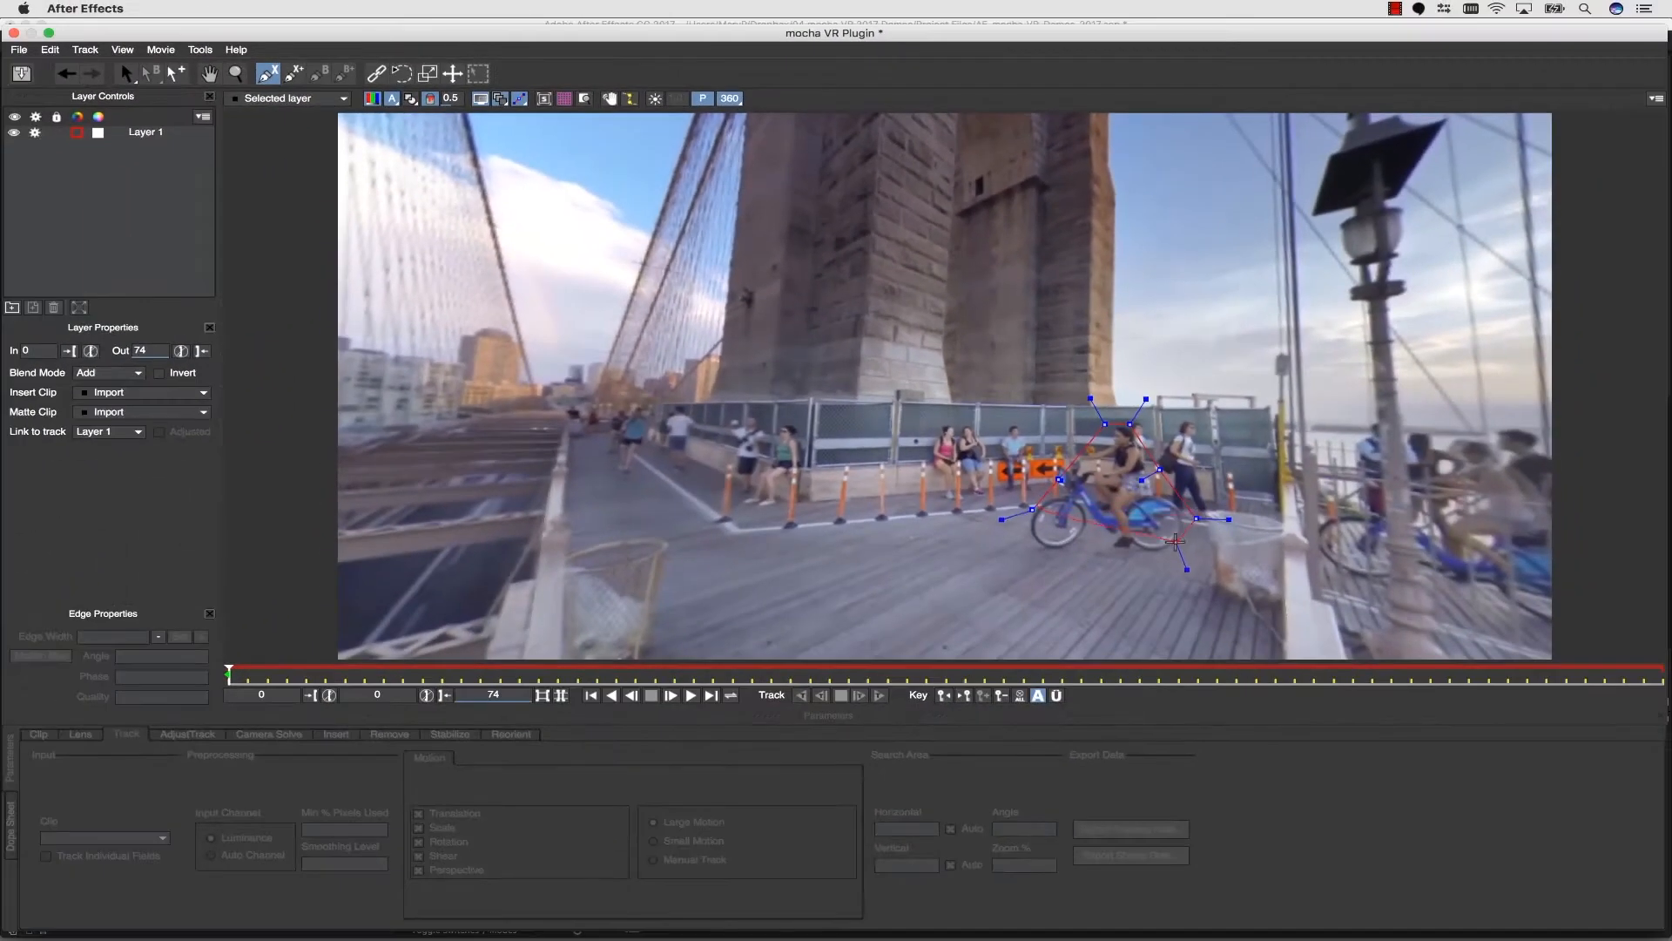
Step: Draw a closed X-spline around the cyclist on the blue bike
{"action": "left_click", "coordinate": [90, 76]}
{"action": "left_click", "coordinate": [1039, 560]}
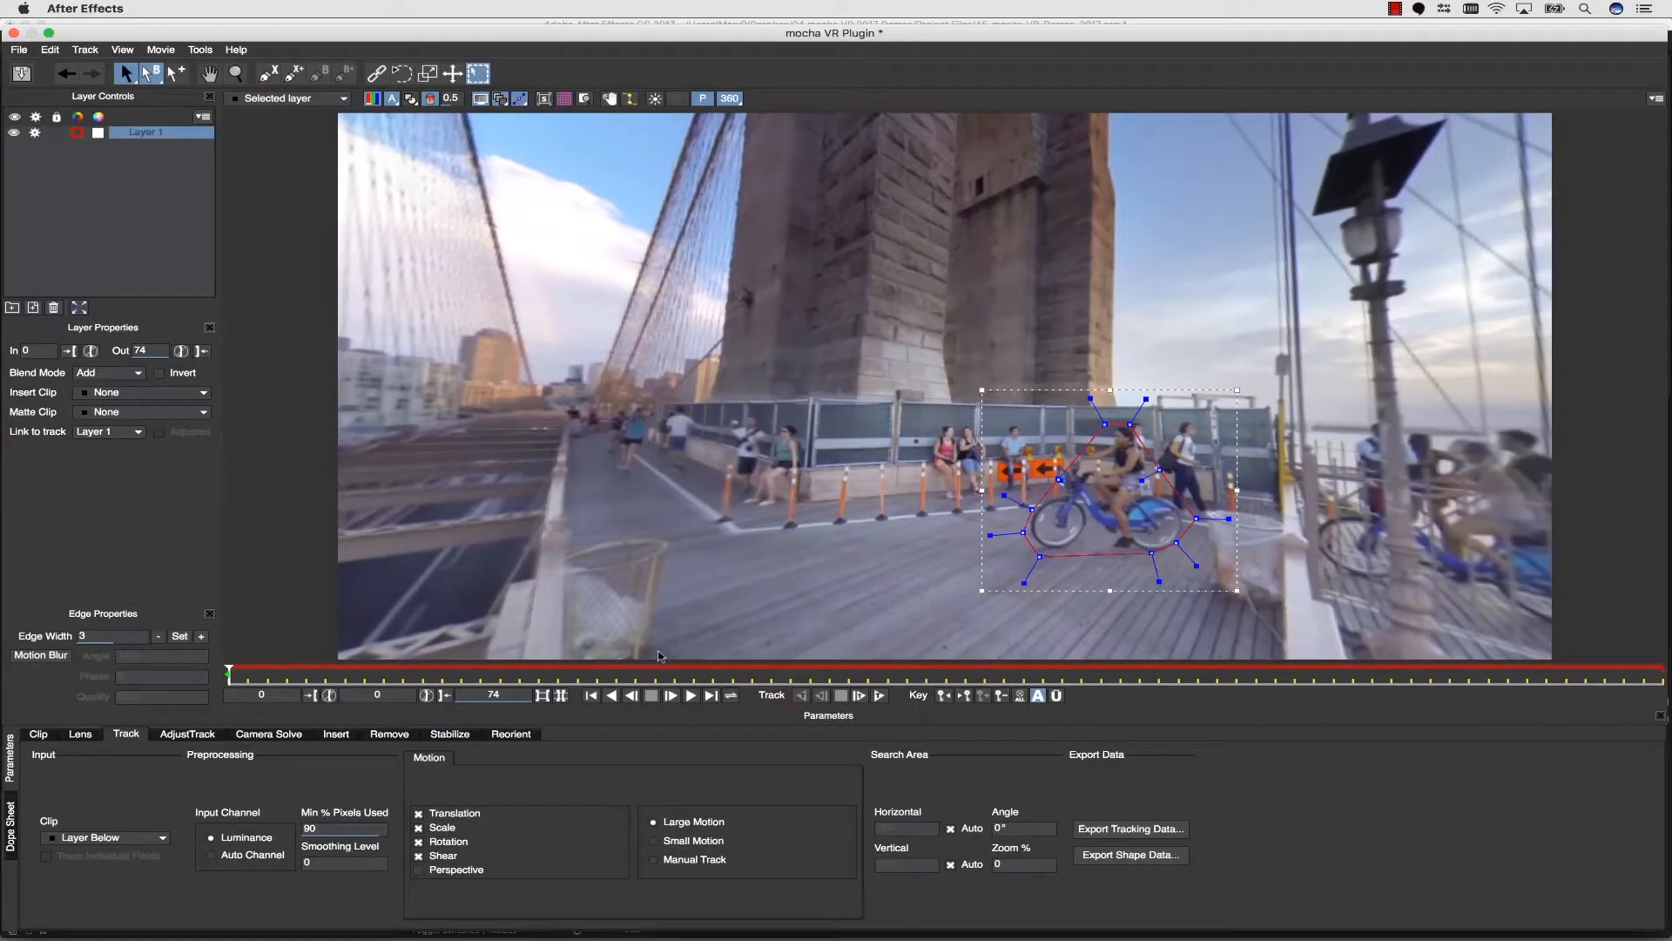
Step: Turn off Shear for the cyclist layer, track it forward to frame 74, and scrub back to frame 0
{"action": "left_click", "coordinate": [419, 856]}
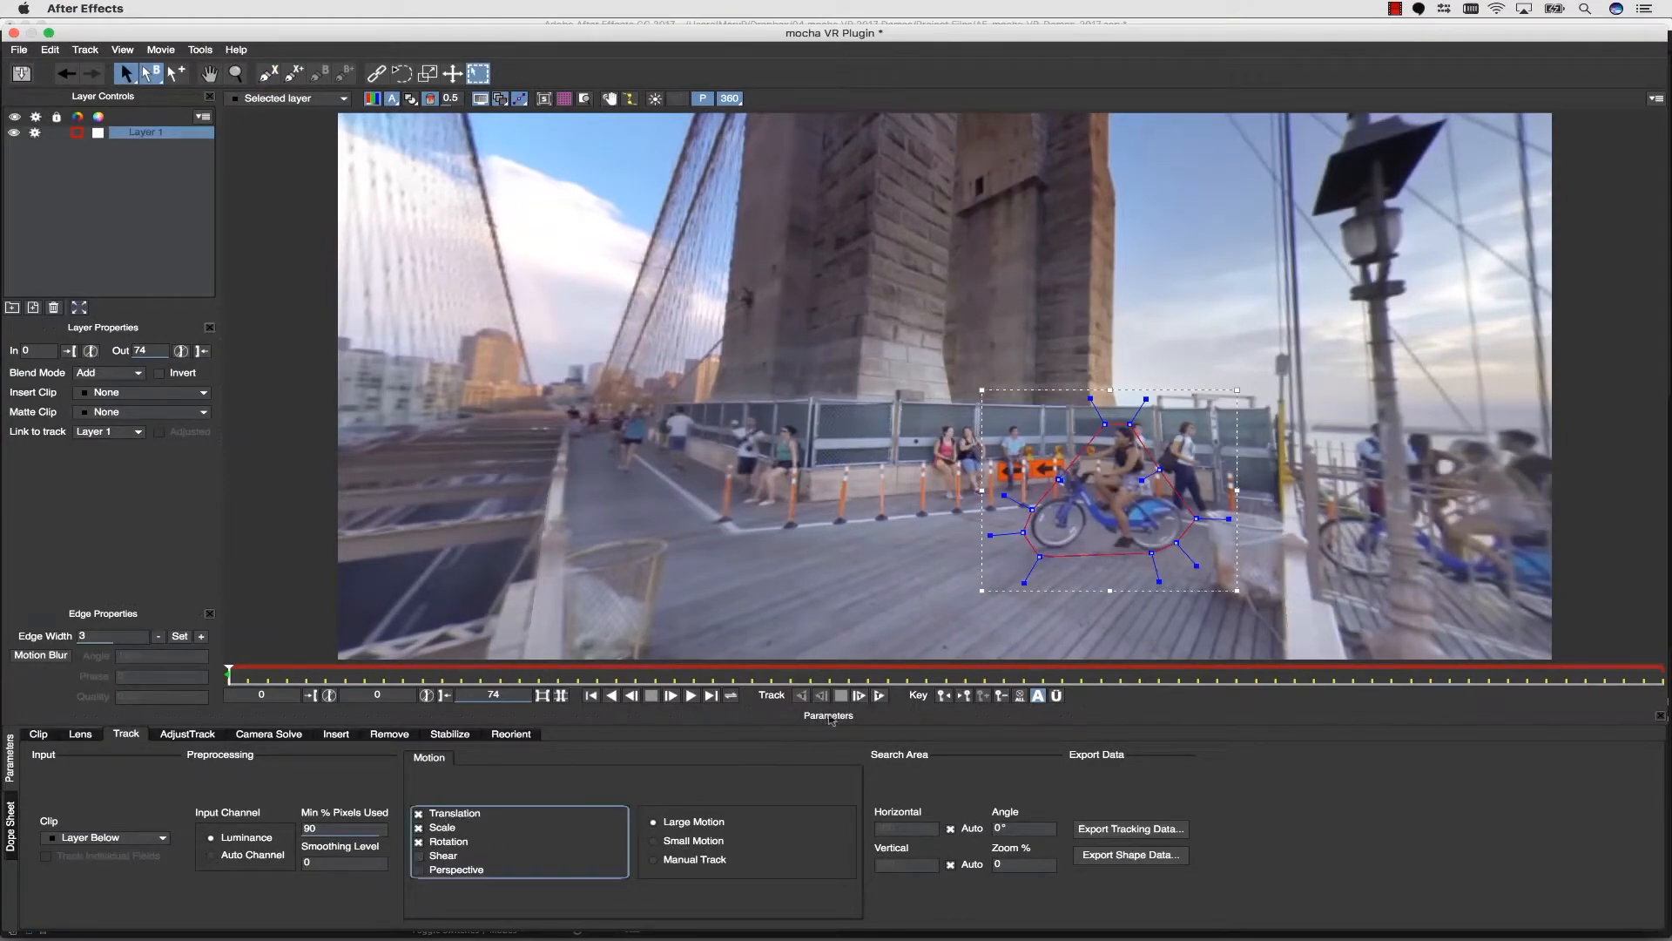
{"action": "left_click", "coordinate": [878, 696]}
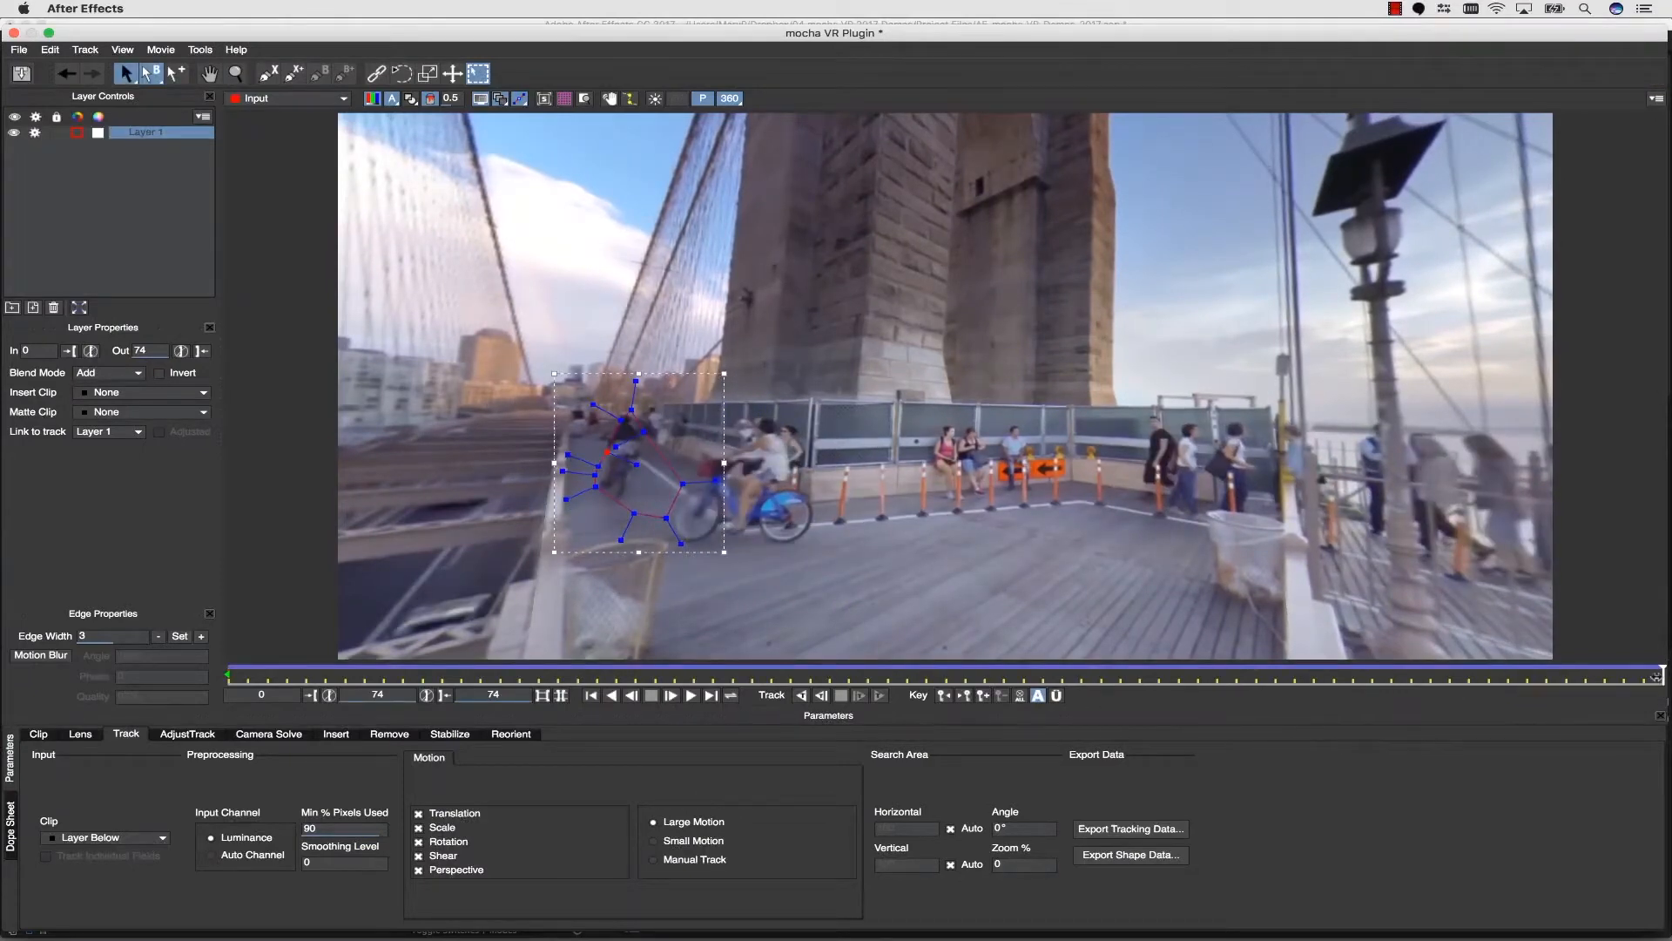
{"action": "mouse_move", "coordinate": [1462, 674]}
{"action": "left_mouse_down"}
{"action": "mouse_move", "coordinate": [853, 653]}
{"action": "mouse_move", "coordinate": [310, 573]}
{"action": "mouse_move", "coordinate": [47, 469]}
{"action": "left_mouse_up"}
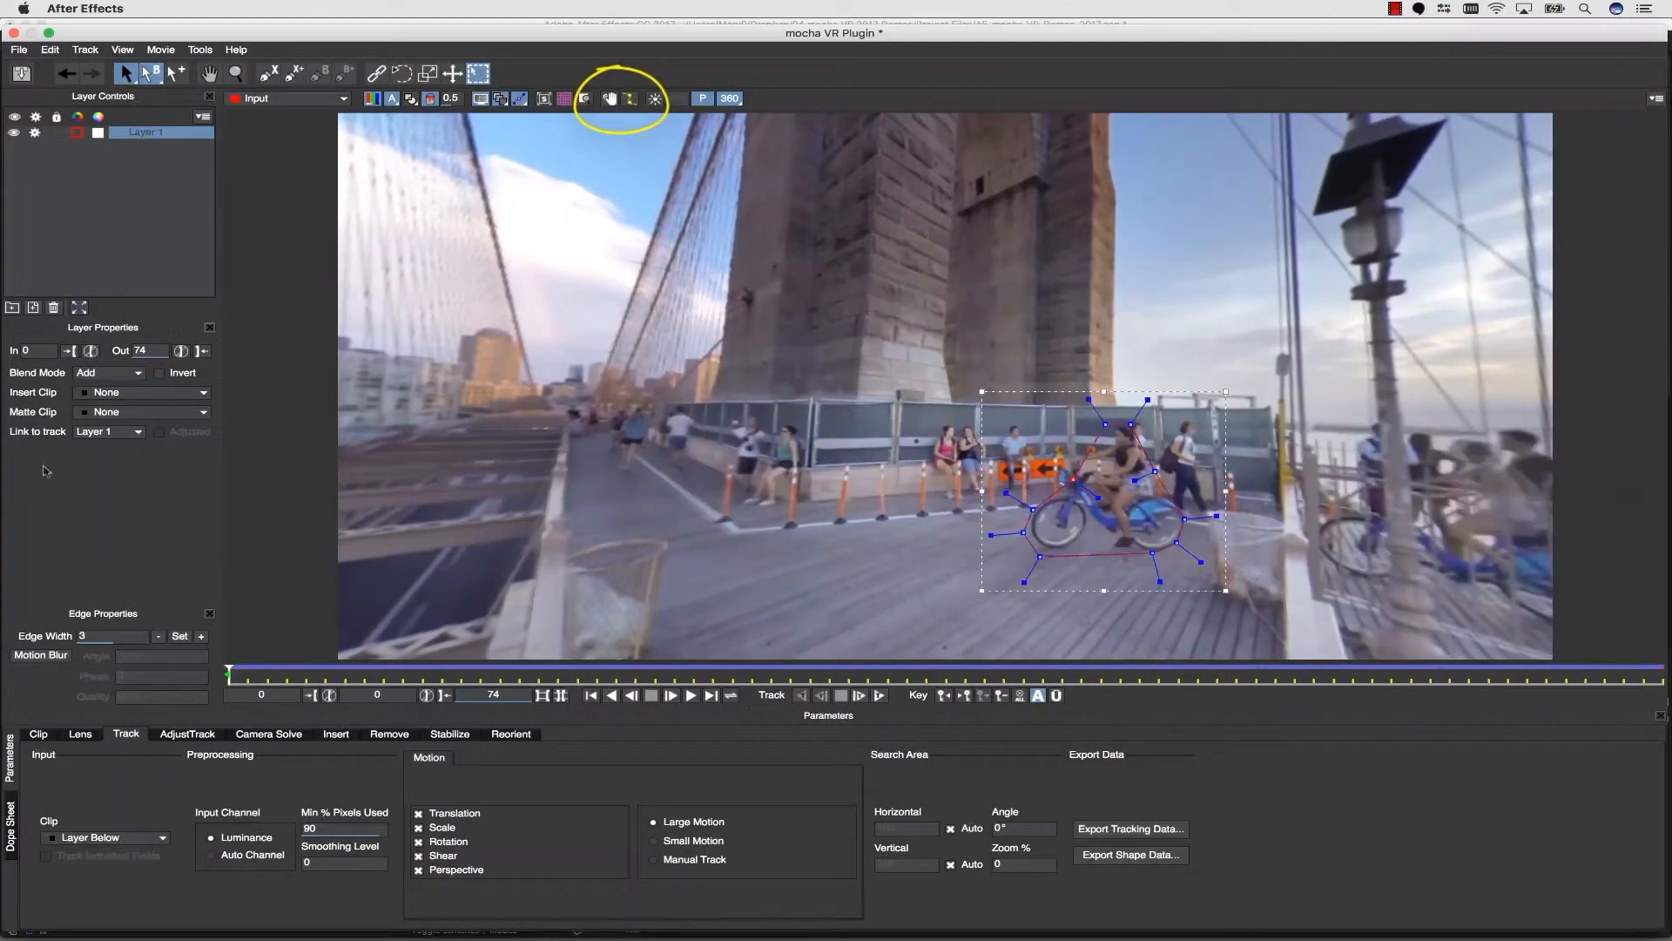
Step: Show the layer's planar surface and reposition its edges over the walkway area just behind the cyclist
{"action": "left_click", "coordinate": [545, 99]}
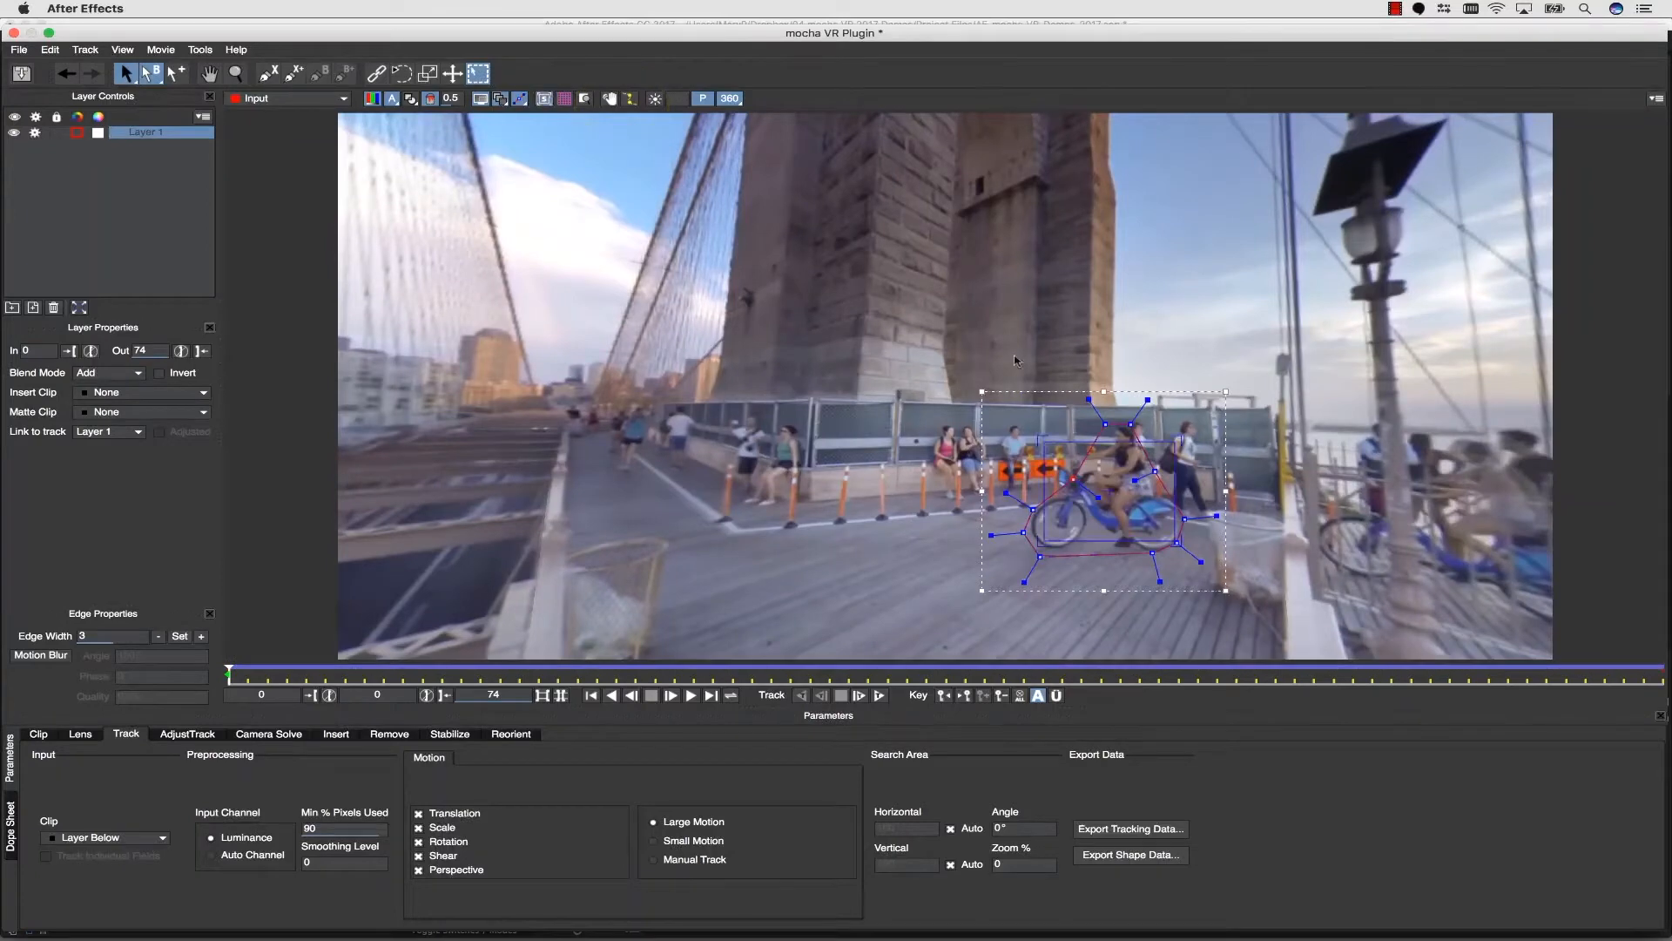
{"action": "left_click_drag", "start_coordinate": [1171, 466], "coordinate": [1311, 475]}
{"action": "left_click_drag", "start_coordinate": [1048, 471], "coordinate": [1213, 476]}
{"action": "left_click_drag", "start_coordinate": [1316, 478], "coordinate": [1383, 485]}
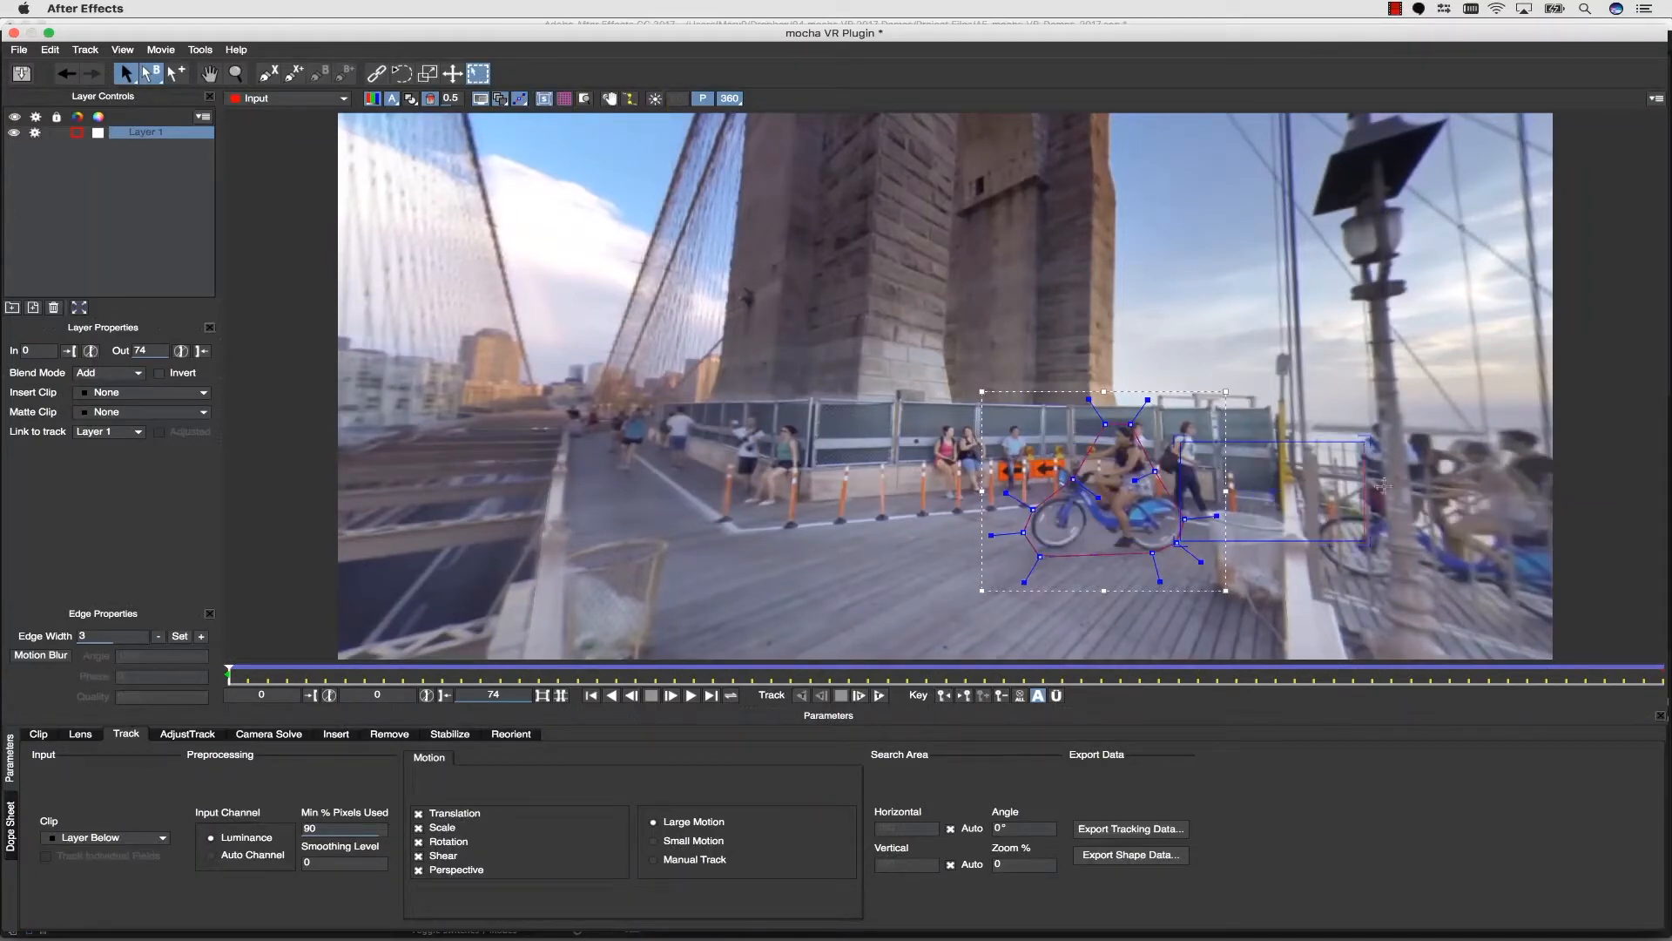
{"action": "left_click_drag", "start_coordinate": [1302, 443], "coordinate": [1297, 428]}
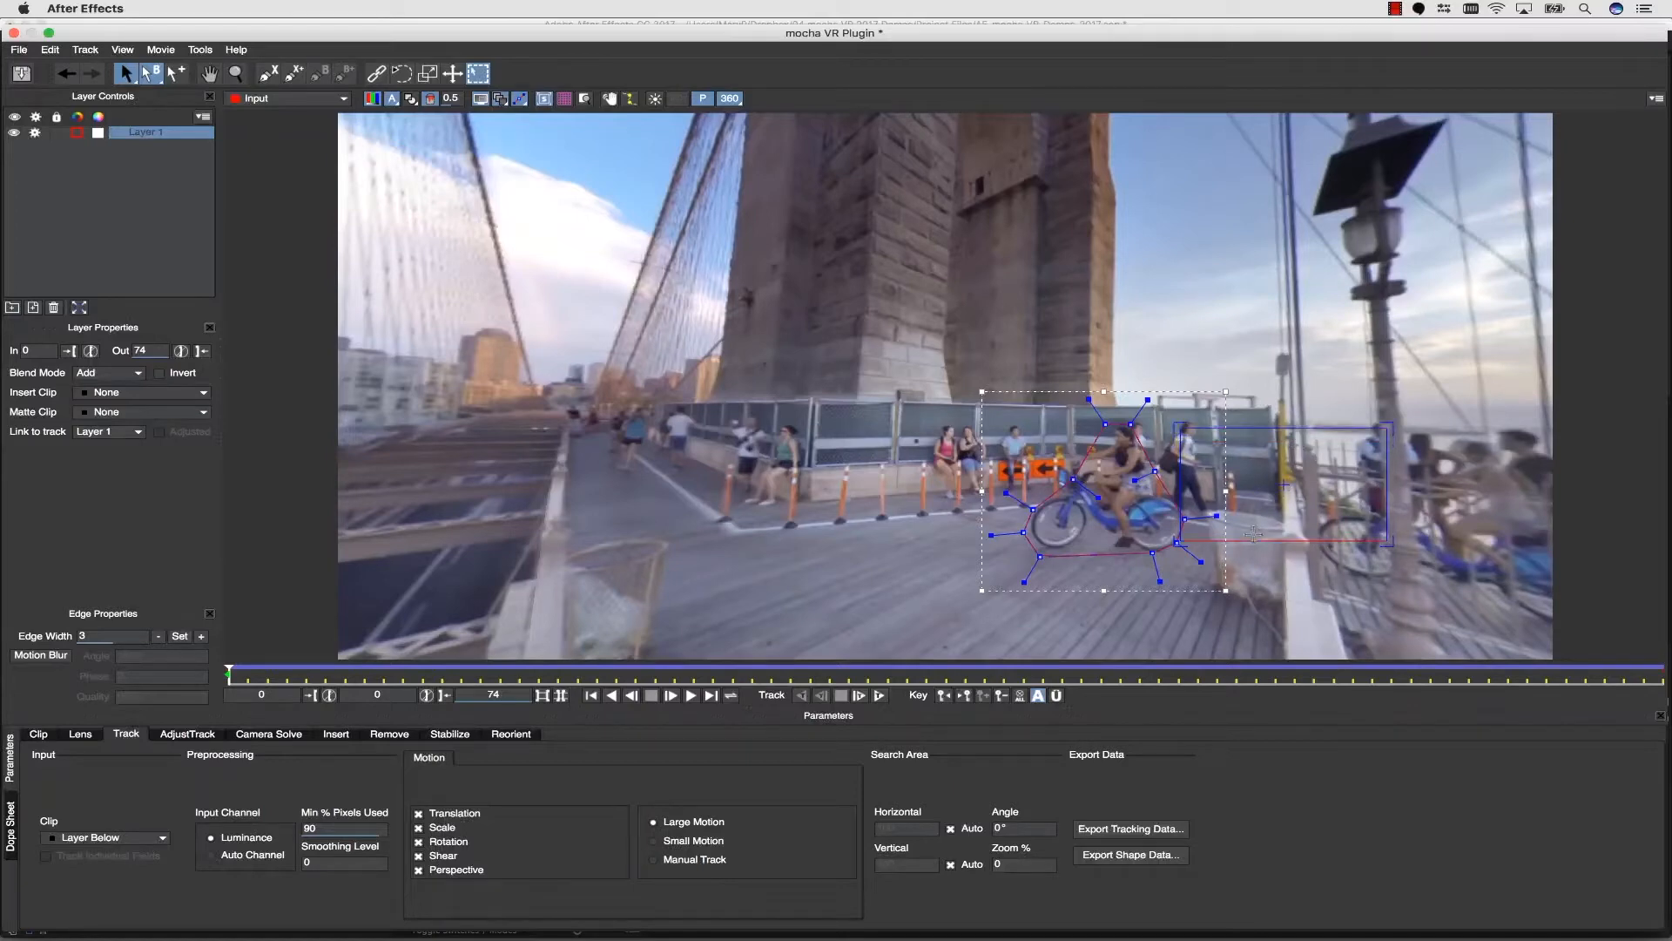
{"action": "left_click_drag", "start_coordinate": [1254, 533], "coordinate": [1256, 525]}
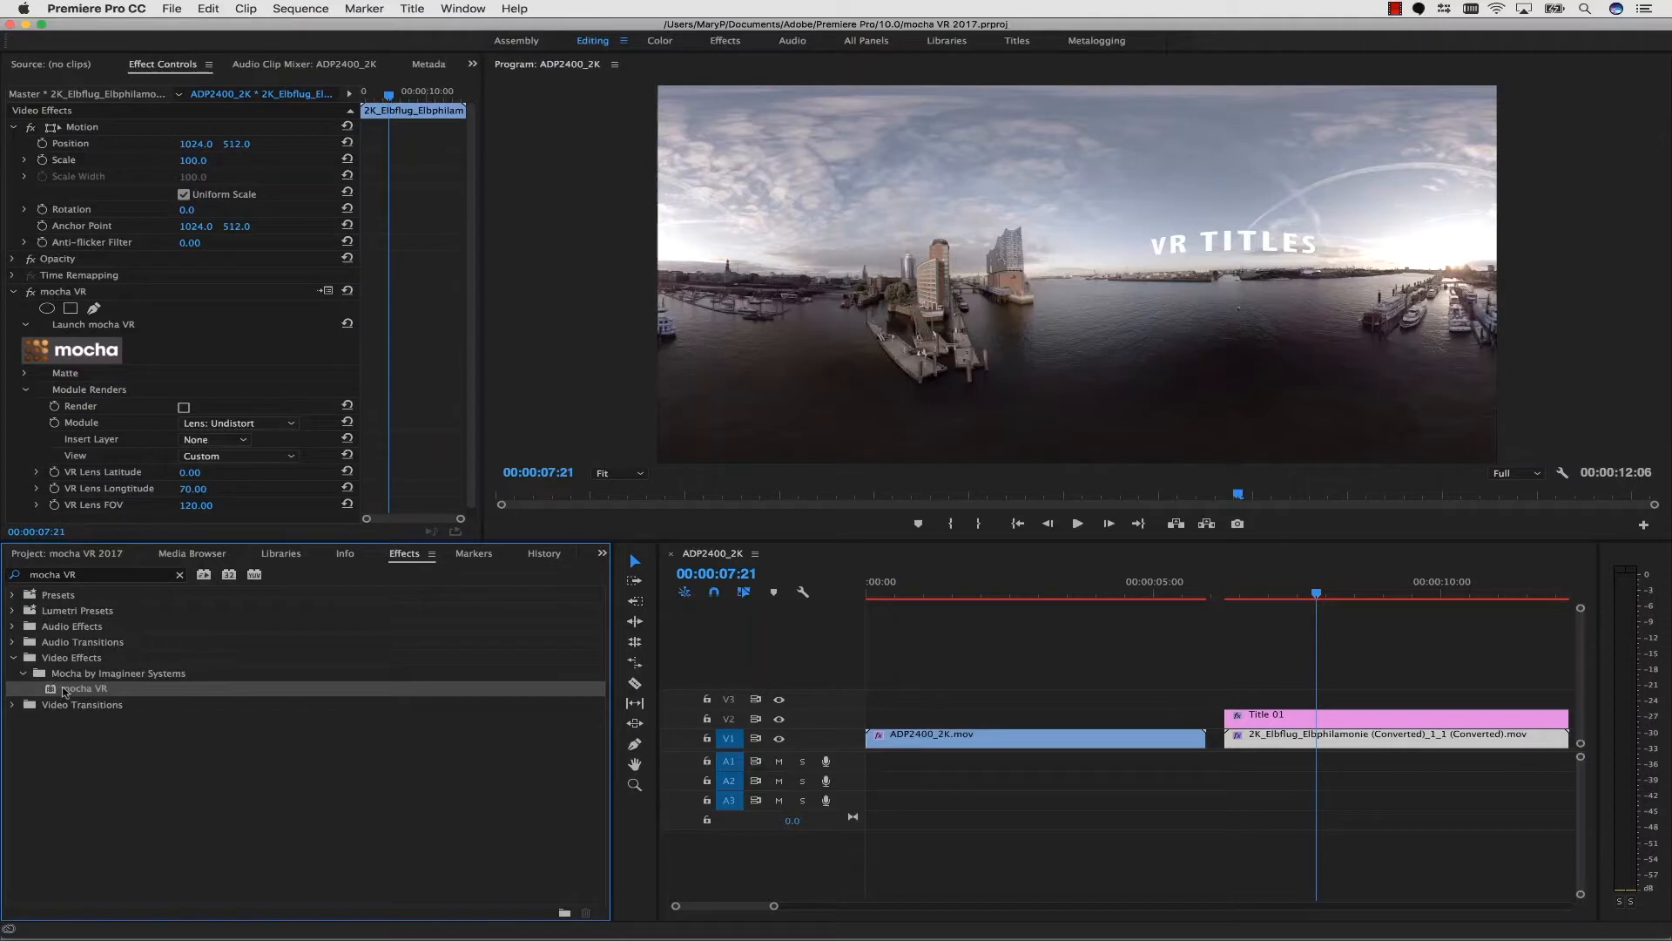
Step: In Premiere Pro, apply the mocha VR effect to the 2K_Elbflug_Elbphilamonie clip on track V1
{"action": "left_click_drag", "start_coordinate": [64, 693], "coordinate": [1301, 741]}
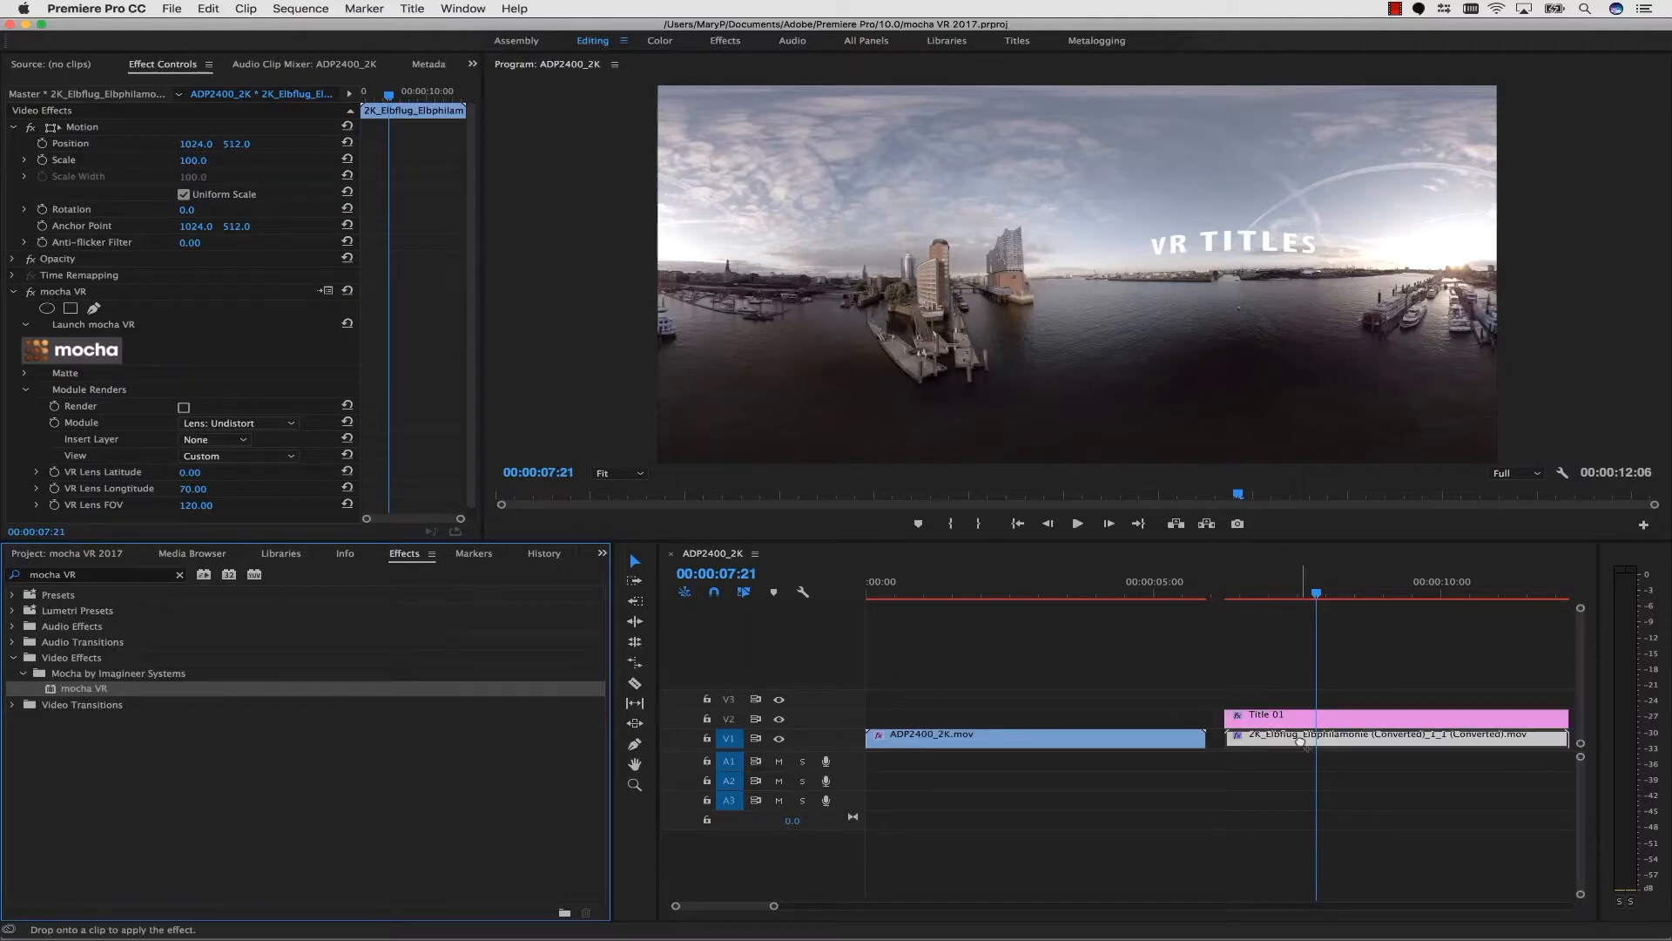
{"action": "left_click_drag", "start_coordinate": [996, 637], "coordinate": [1307, 738]}
{"action": "scroll", "coordinate": [98, 392], "scroll_direction": "down", "scroll_amount": 3}
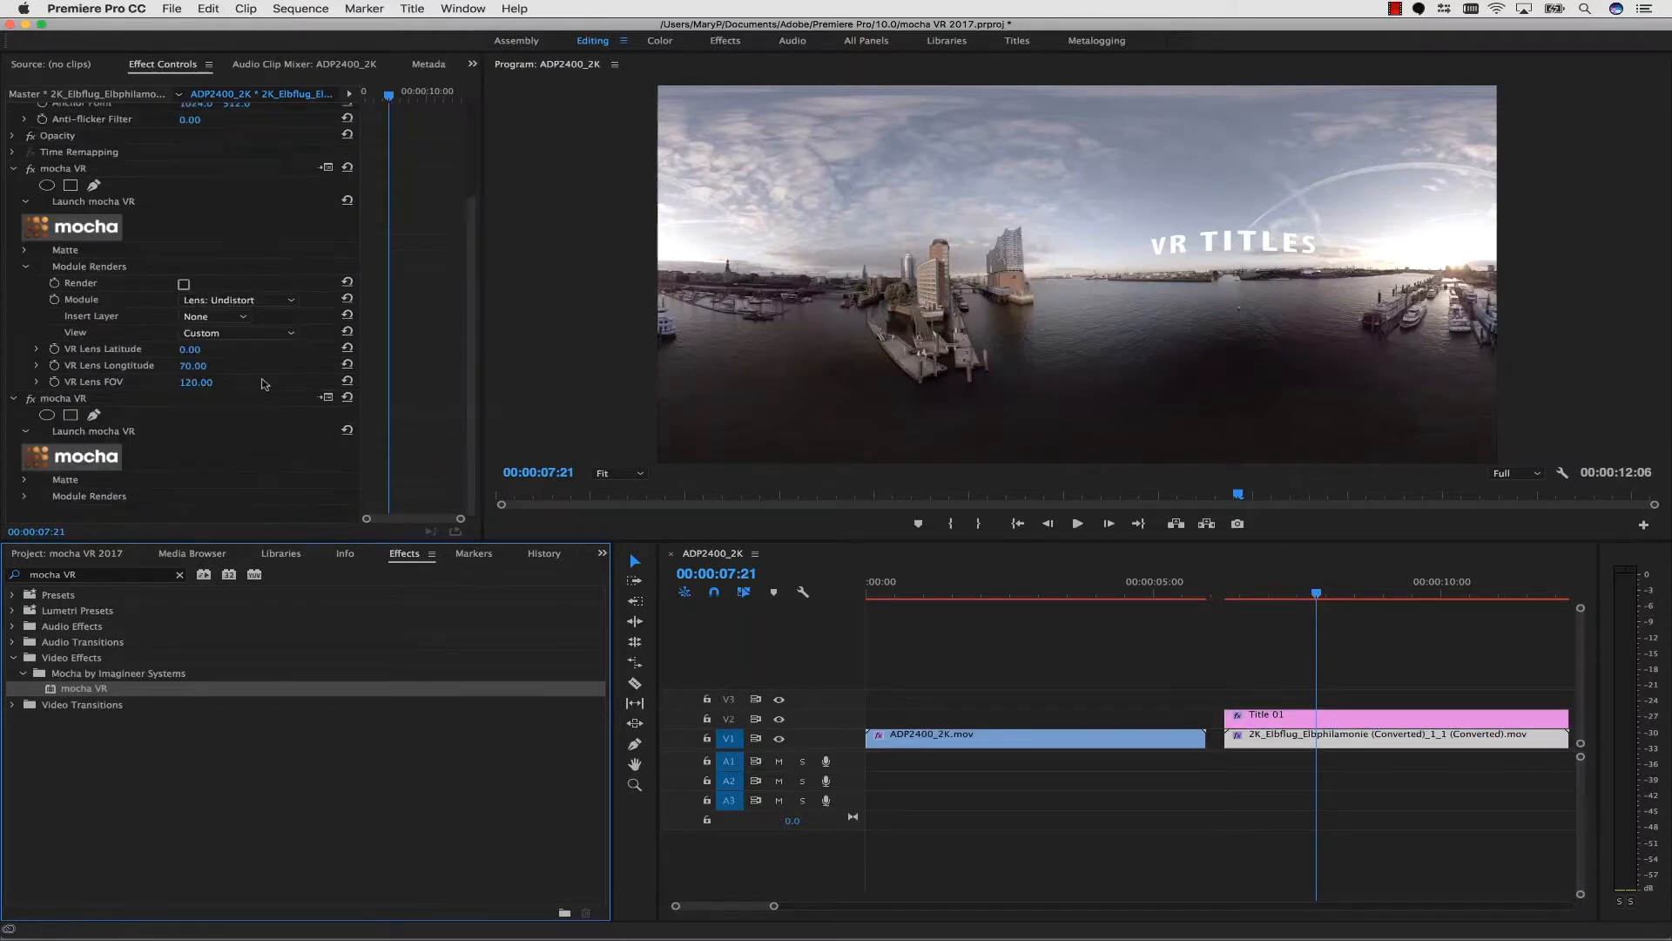
Step: Launch mocha VR from the newly applied effect and continue past its license screen
{"action": "left_click", "coordinate": [98, 456]}
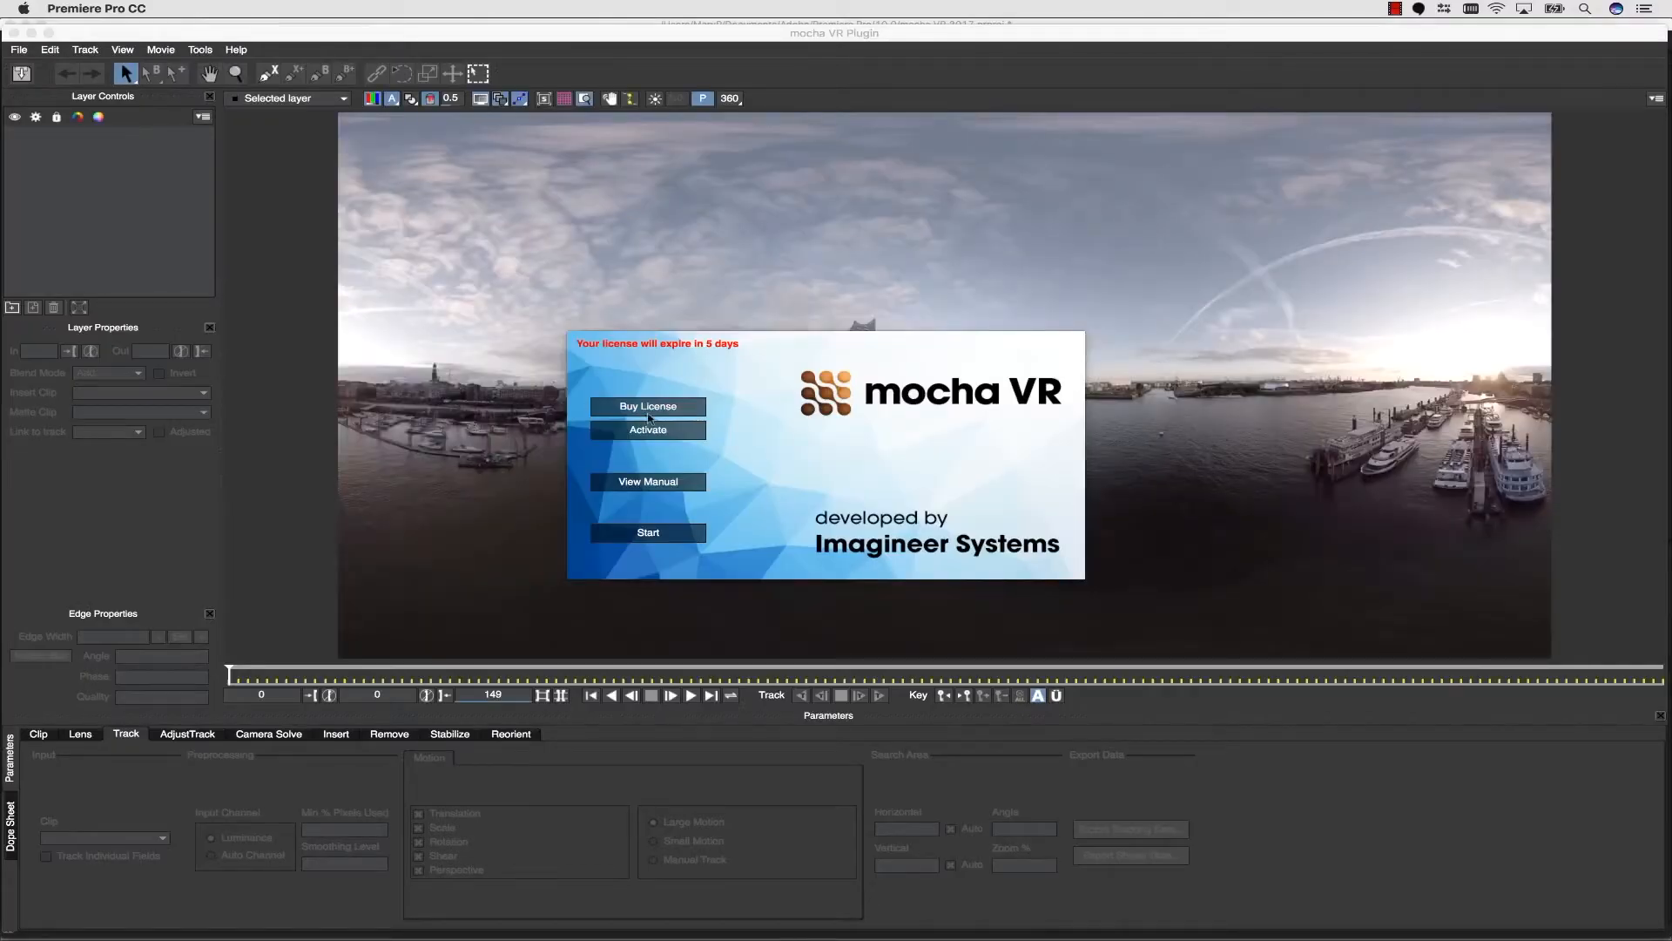
{"action": "left_click", "coordinate": [651, 540]}
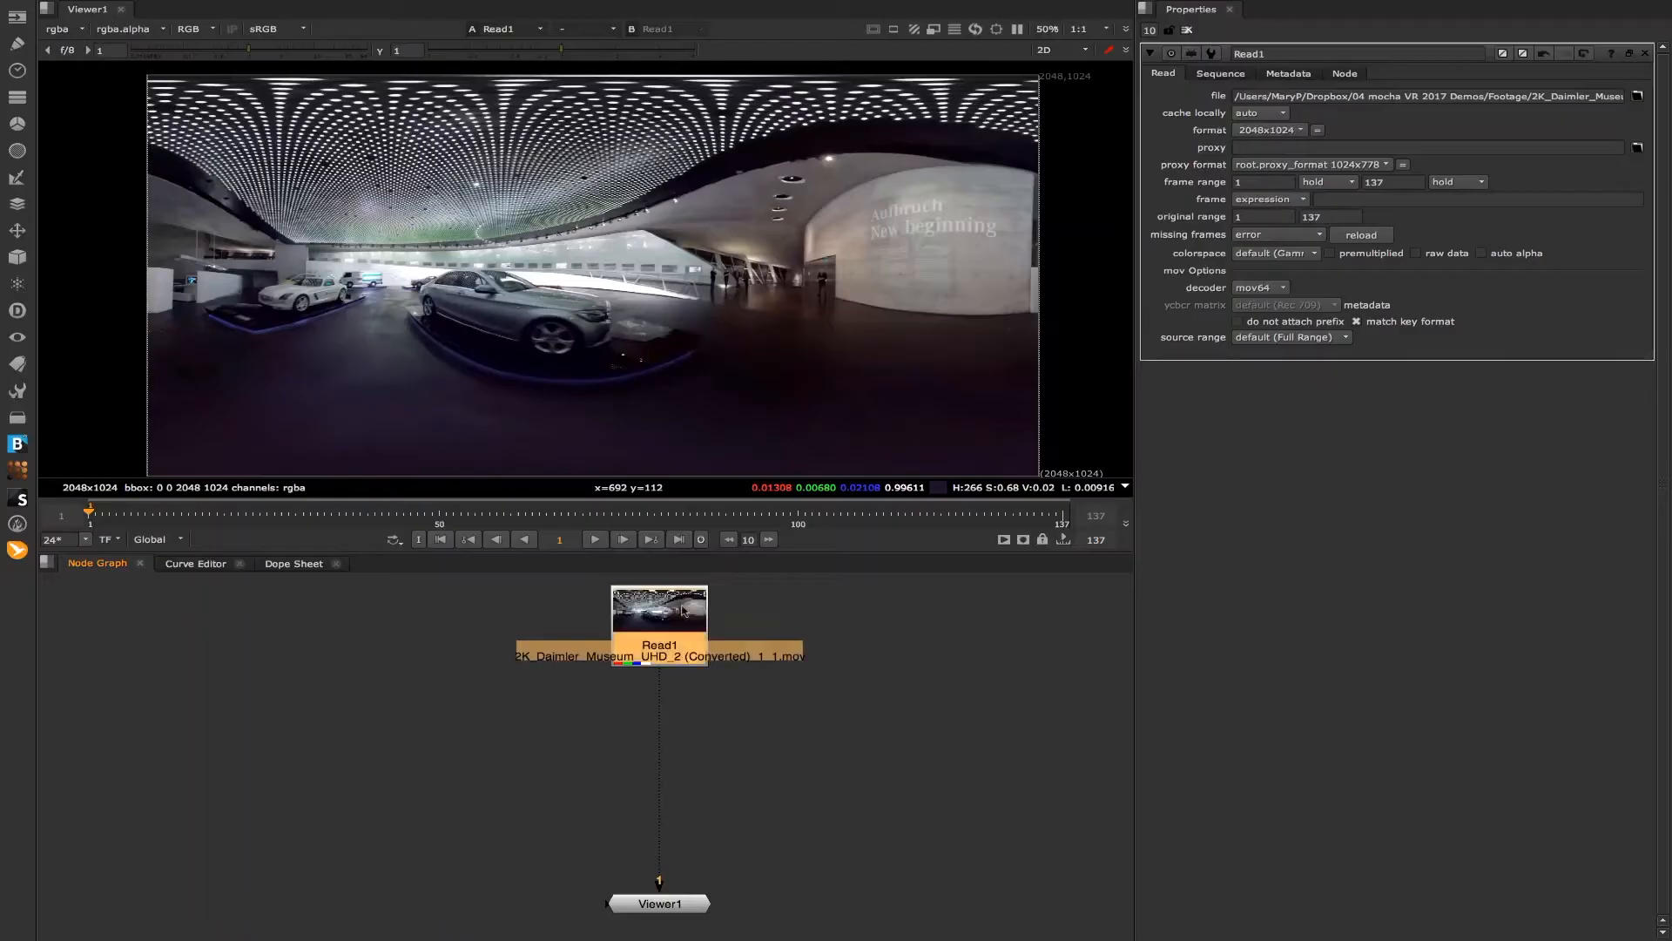
Step: In Nuke, add a mocha VR node after Read1 and launch its mocha UI
{"action": "key", "text": "Tab"}
{"action": "type", "text": "mocha"}
{"action": "left_click", "coordinate": [649, 629]}
{"action": "key", "text": "ctrl+z"}
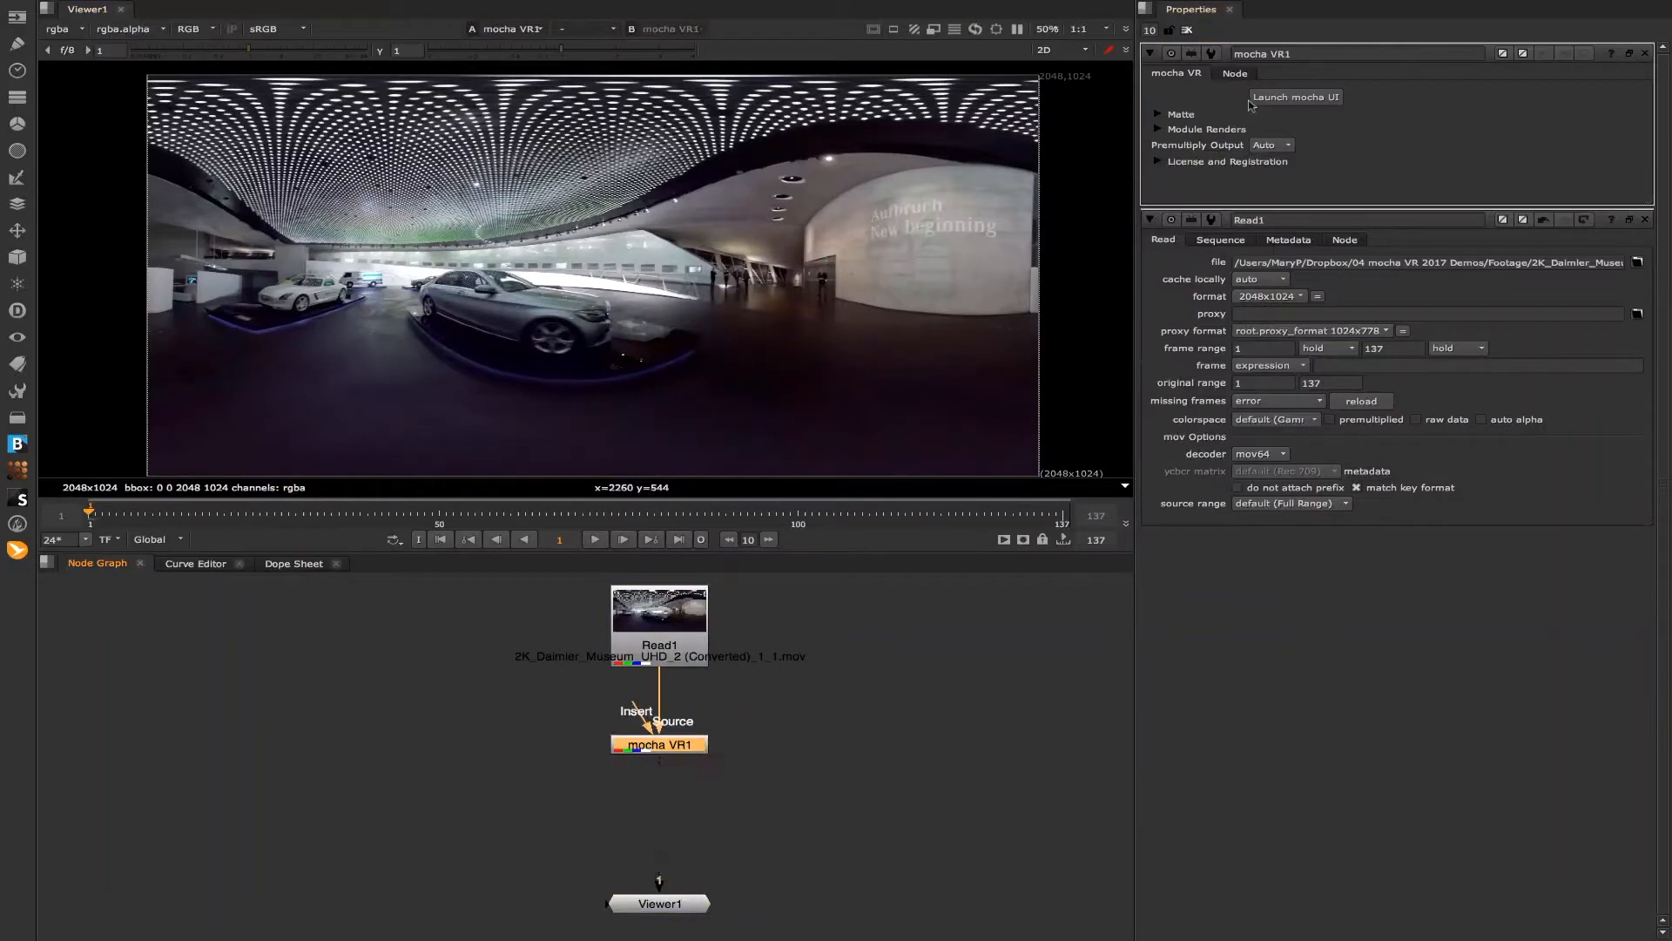
{"action": "left_click", "coordinate": [1272, 102]}
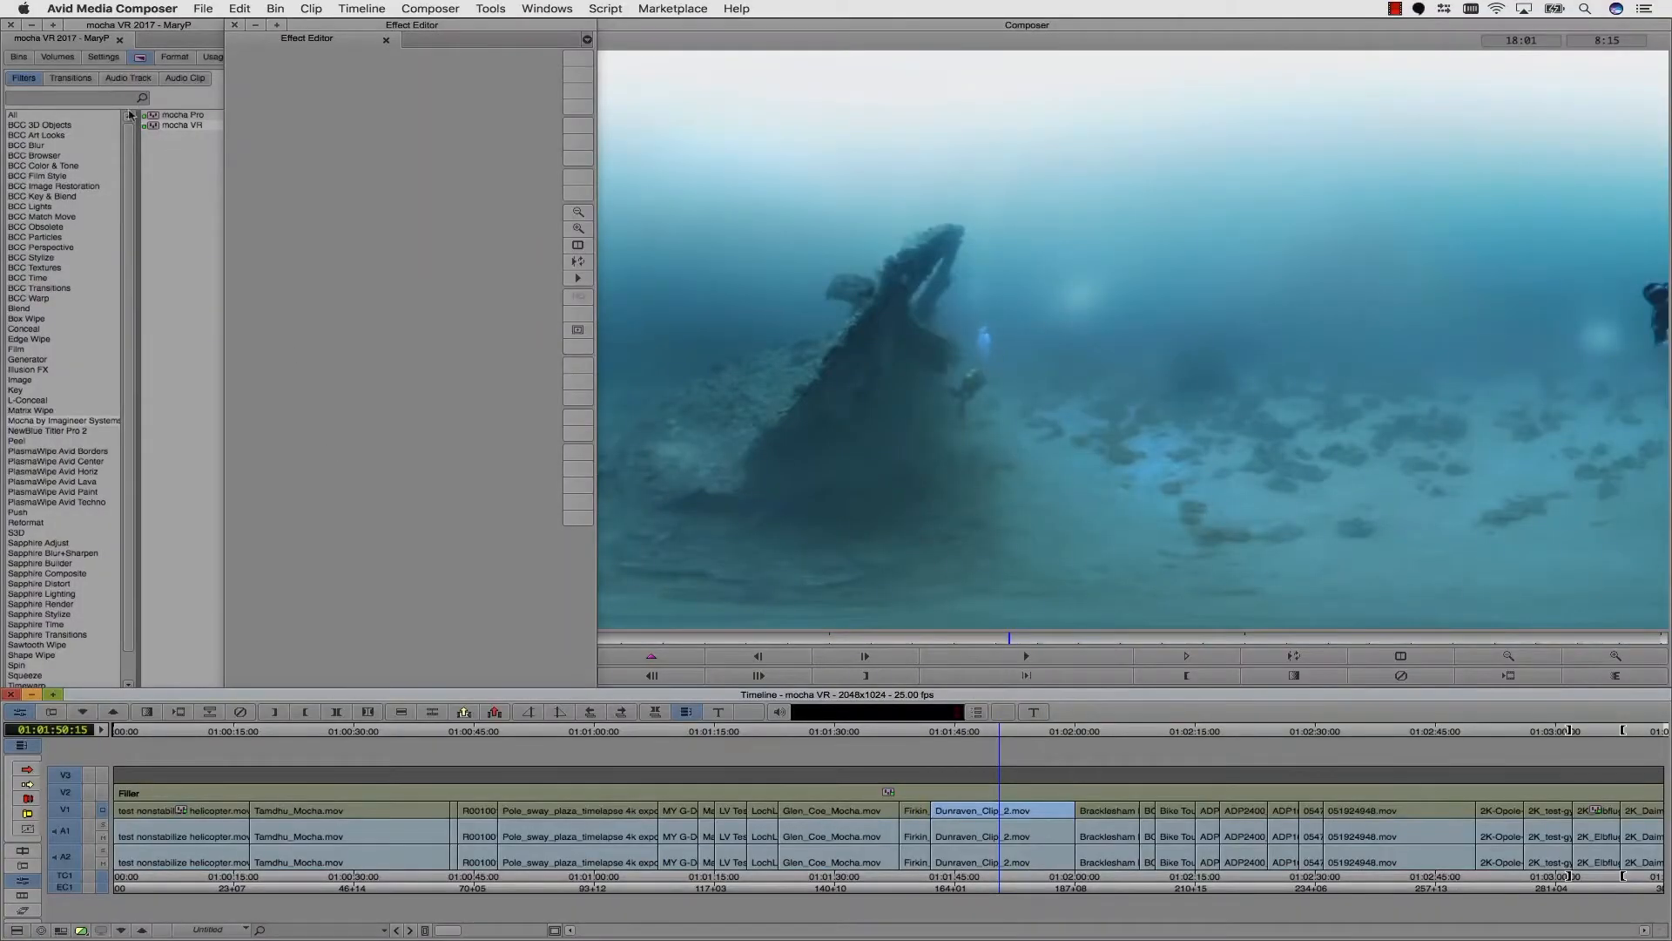
Step: In Avid Media Composer, apply the mocha VR effect to Dunraven_Clip_2.mov on track V1
{"action": "left_click", "coordinate": [150, 129]}
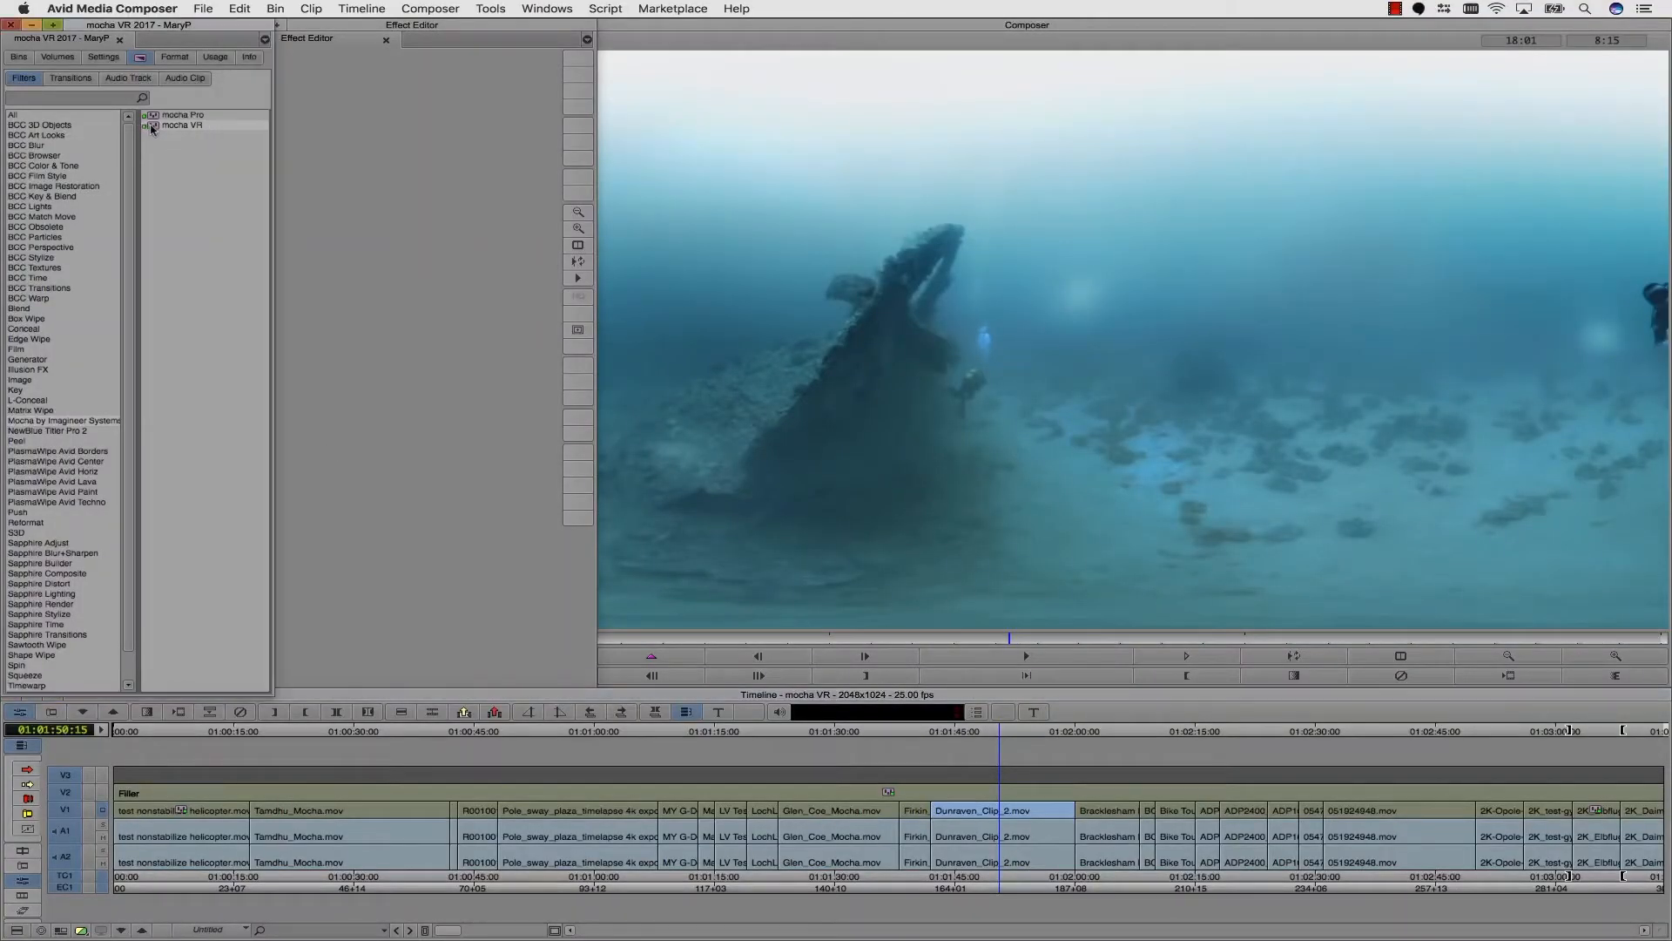
{"action": "left_click_drag", "start_coordinate": [150, 129], "coordinate": [377, 232]}
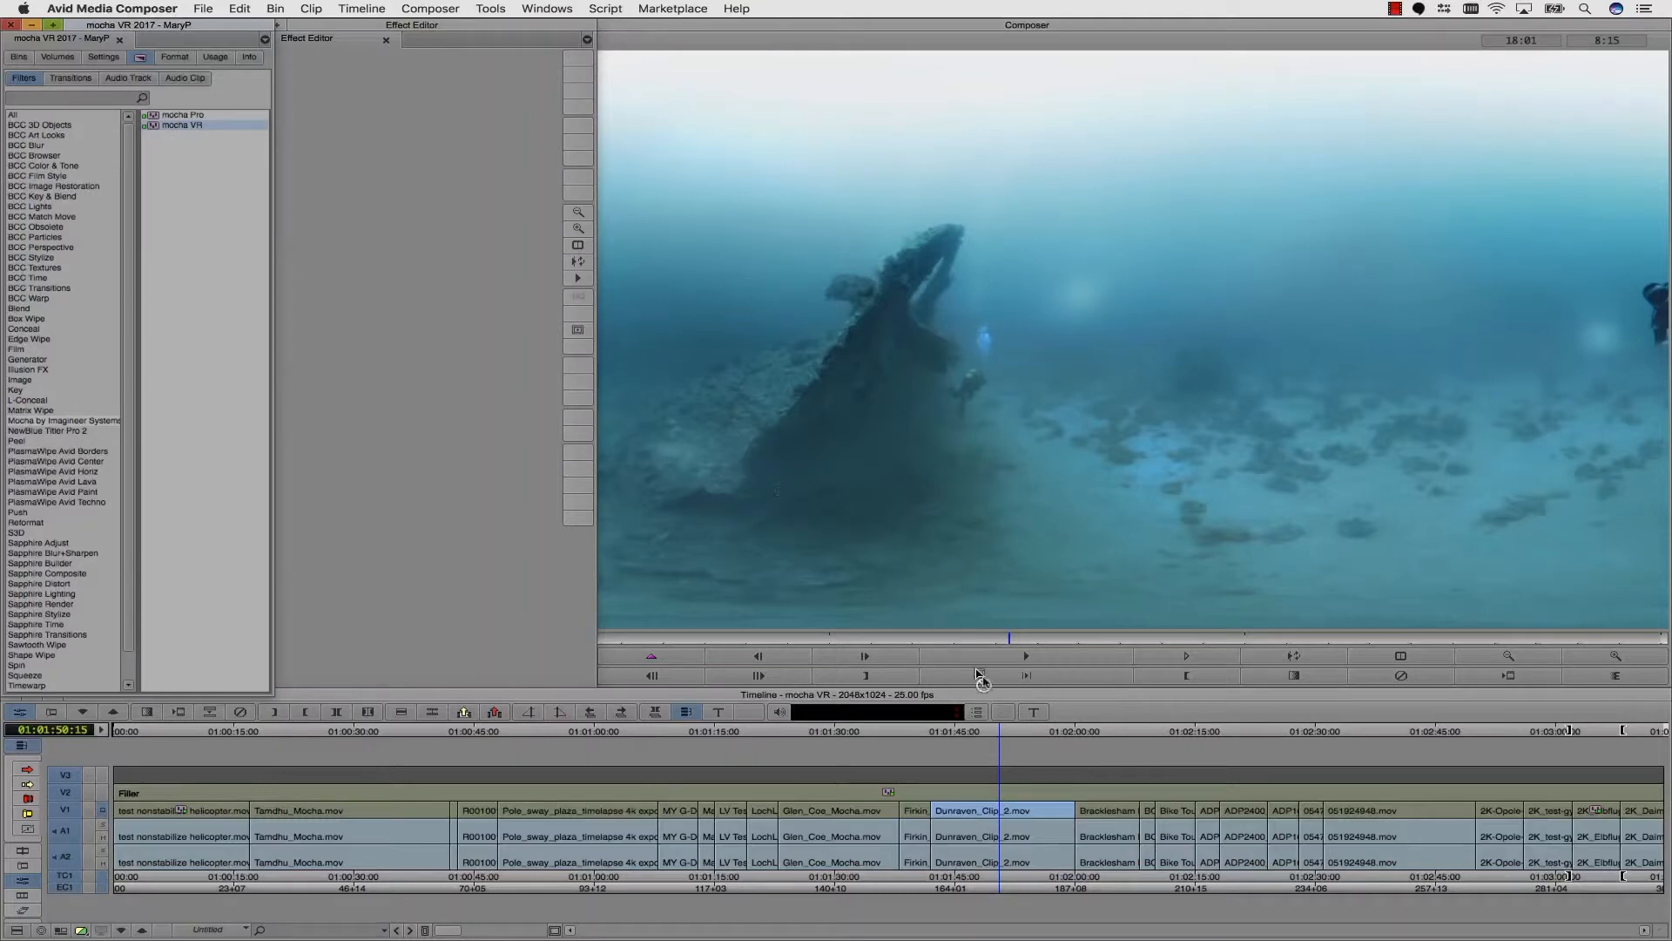
{"action": "left_click_drag", "start_coordinate": [982, 679], "coordinate": [1017, 812]}
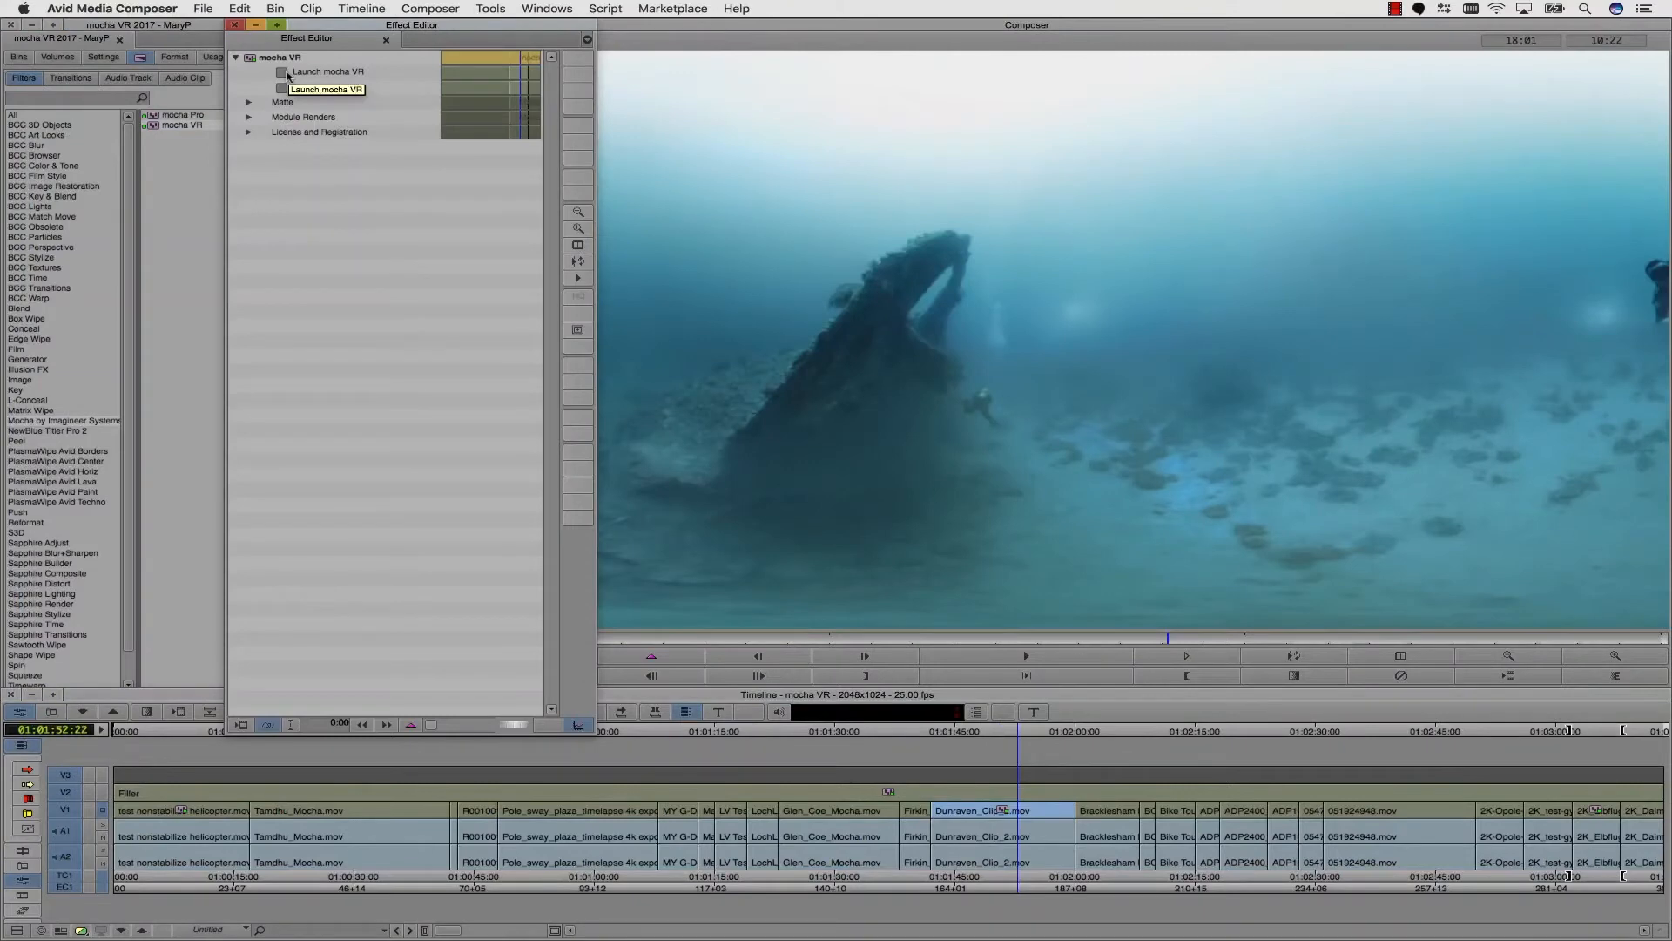
Step: Launch mocha VR for the underwater clip, turn on the 360 view and play the footage
{"action": "left_click", "coordinate": [283, 73]}
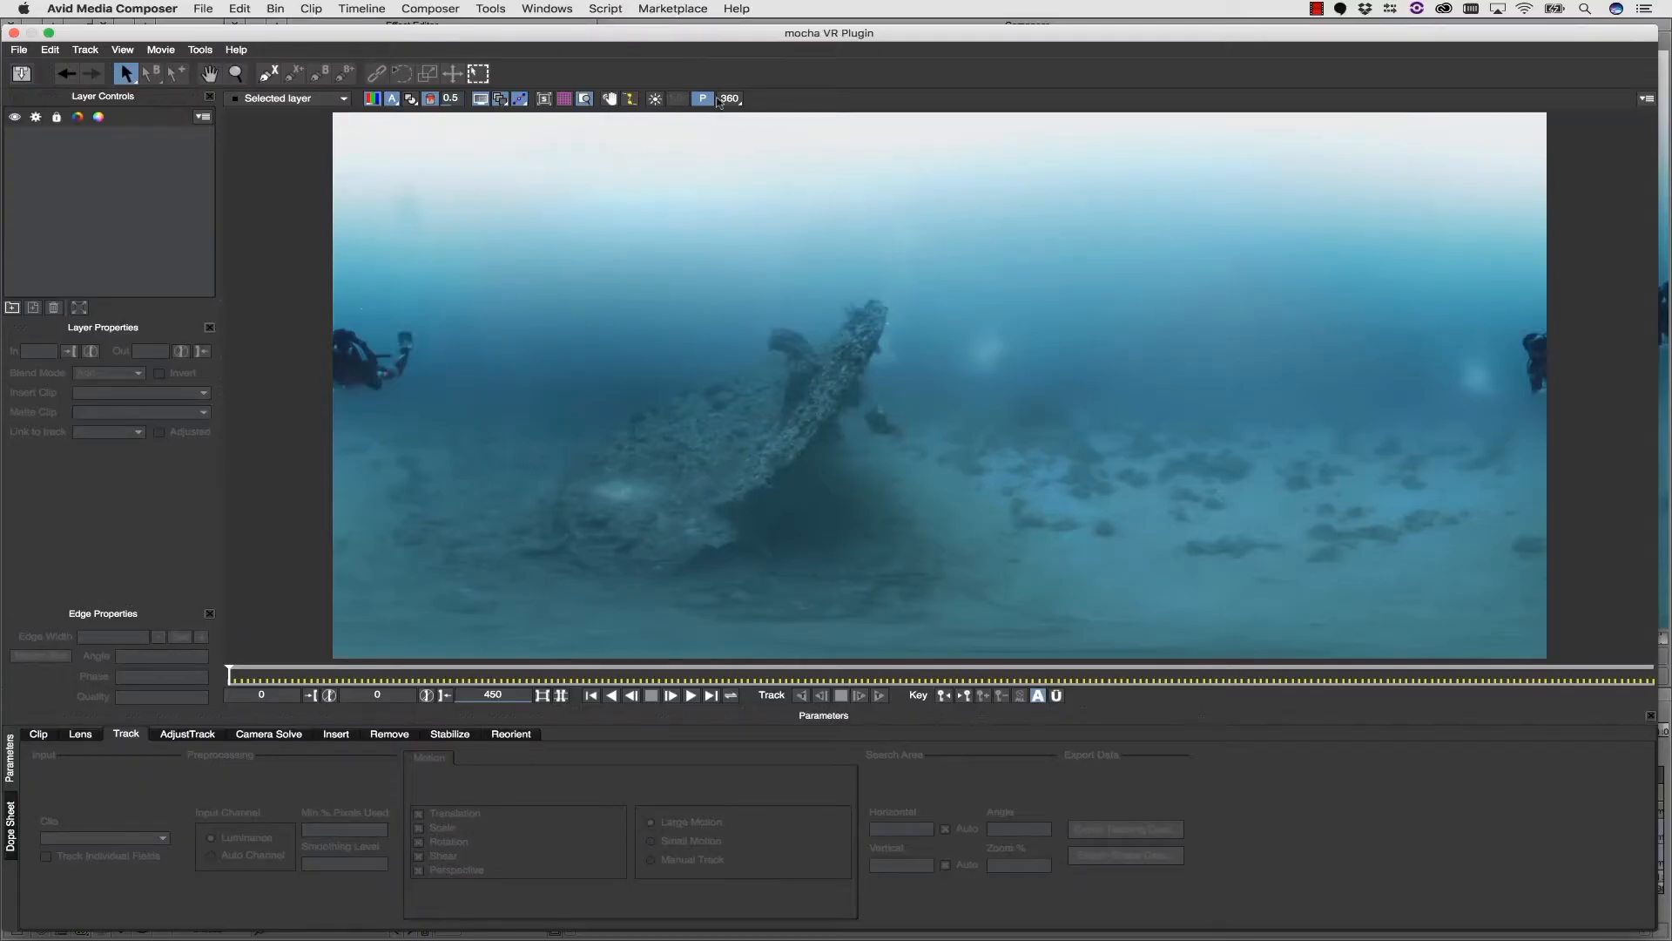
{"action": "left_click", "coordinate": [727, 99]}
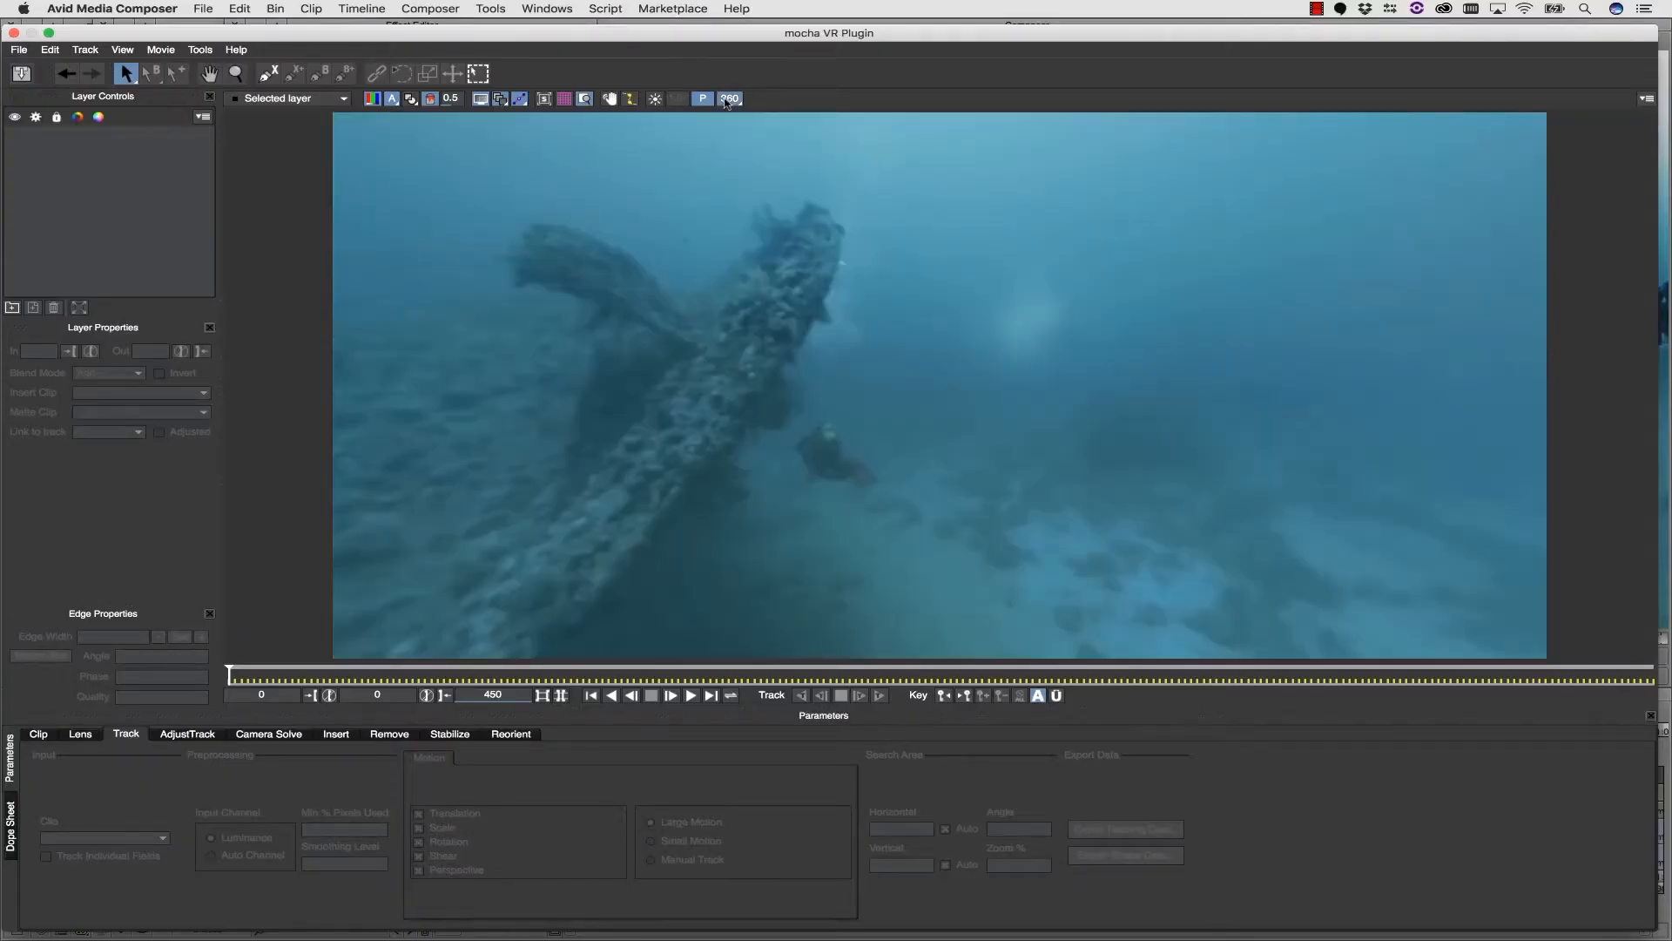
{"action": "key", "text": "x"}
{"action": "key", "text": "space"}
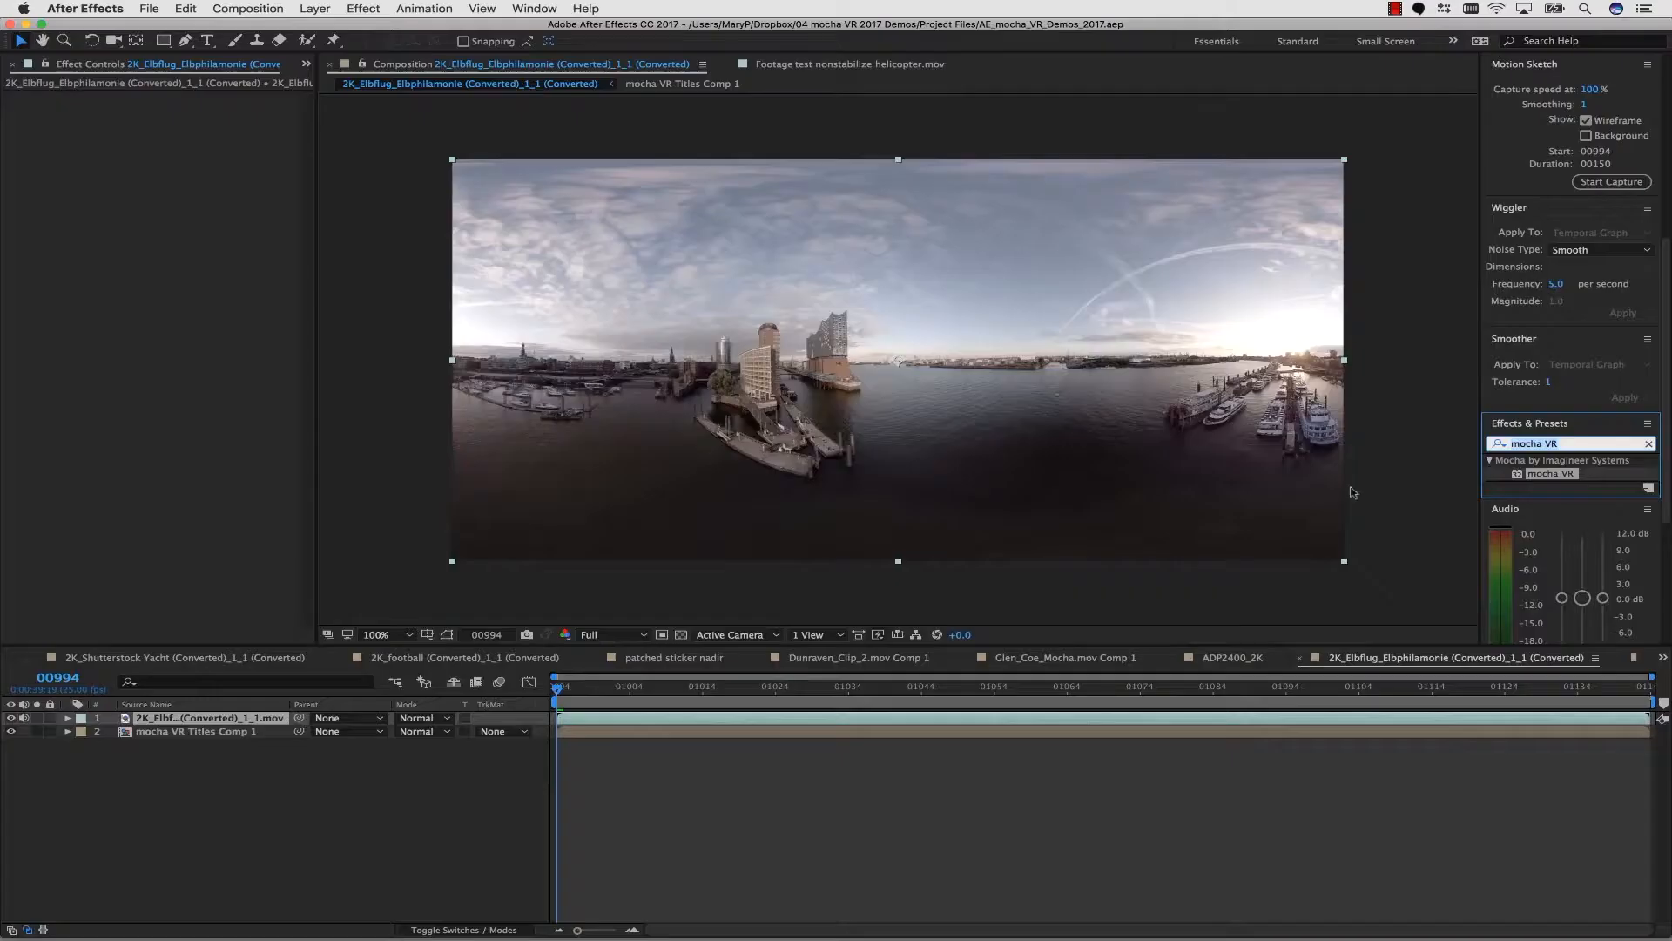
Step: In After Effects, apply mocha VR to the 2K_Elbflug_Elbphilamonie layer and launch the plugin
{"action": "left_click_drag", "start_coordinate": [1550, 473], "coordinate": [467, 533]}
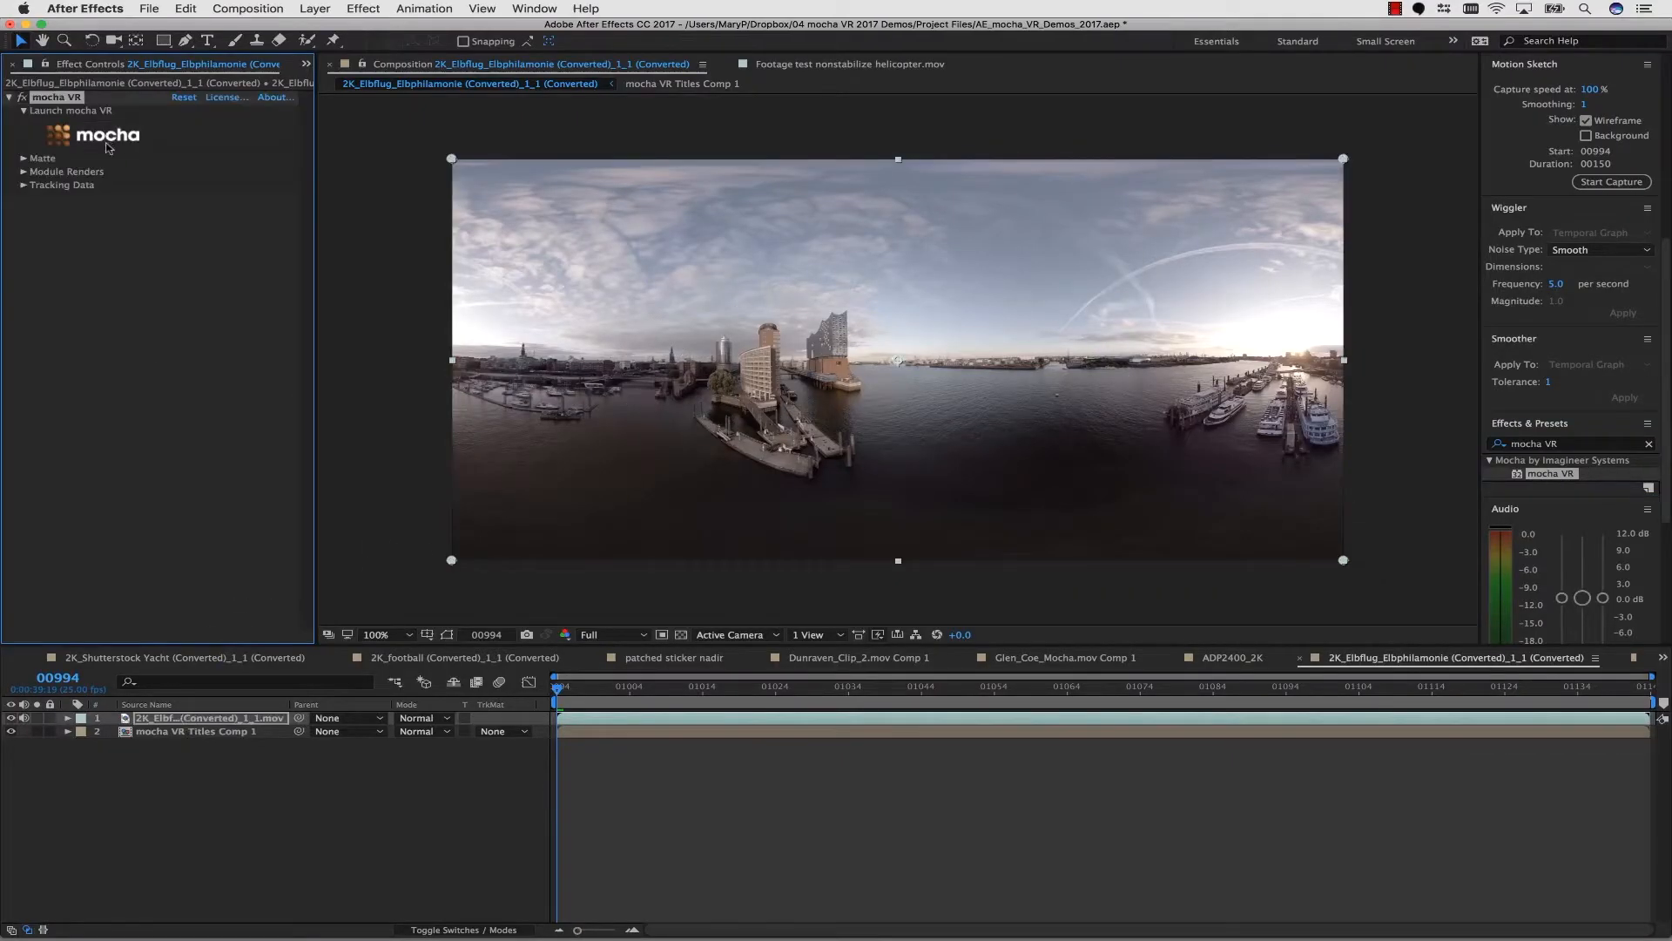
{"action": "left_click", "coordinate": [108, 136]}
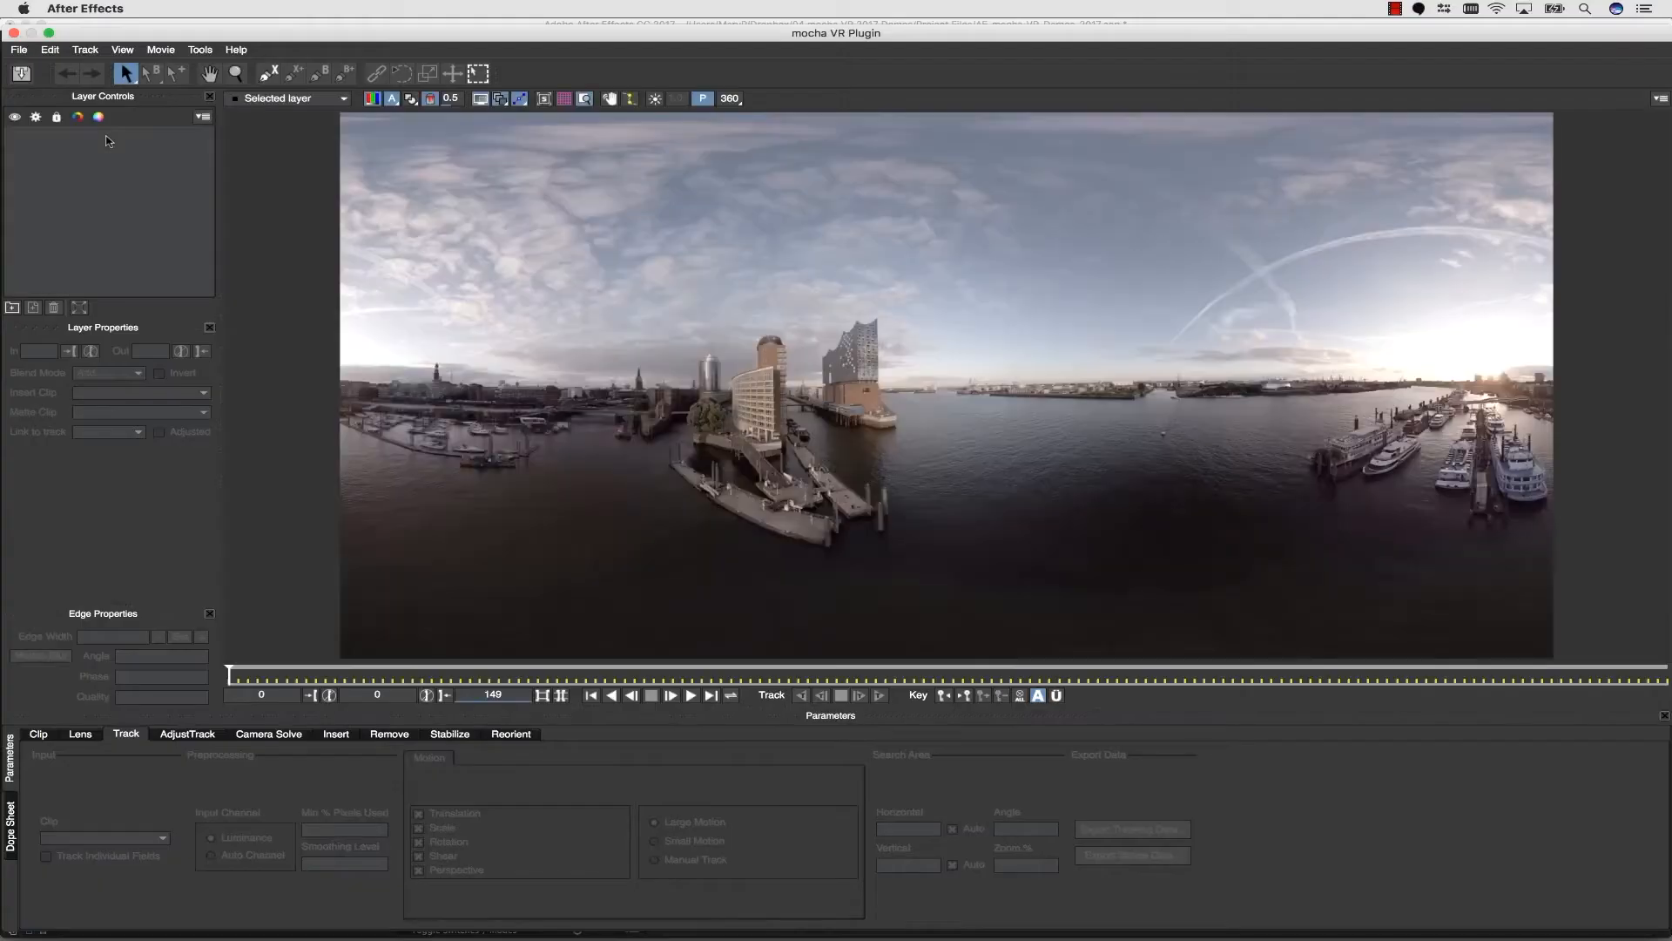
Step: Show the Lens module's settings and turn on the 360 view, centred near the waterfront buildings
{"action": "left_click", "coordinate": [80, 733]}
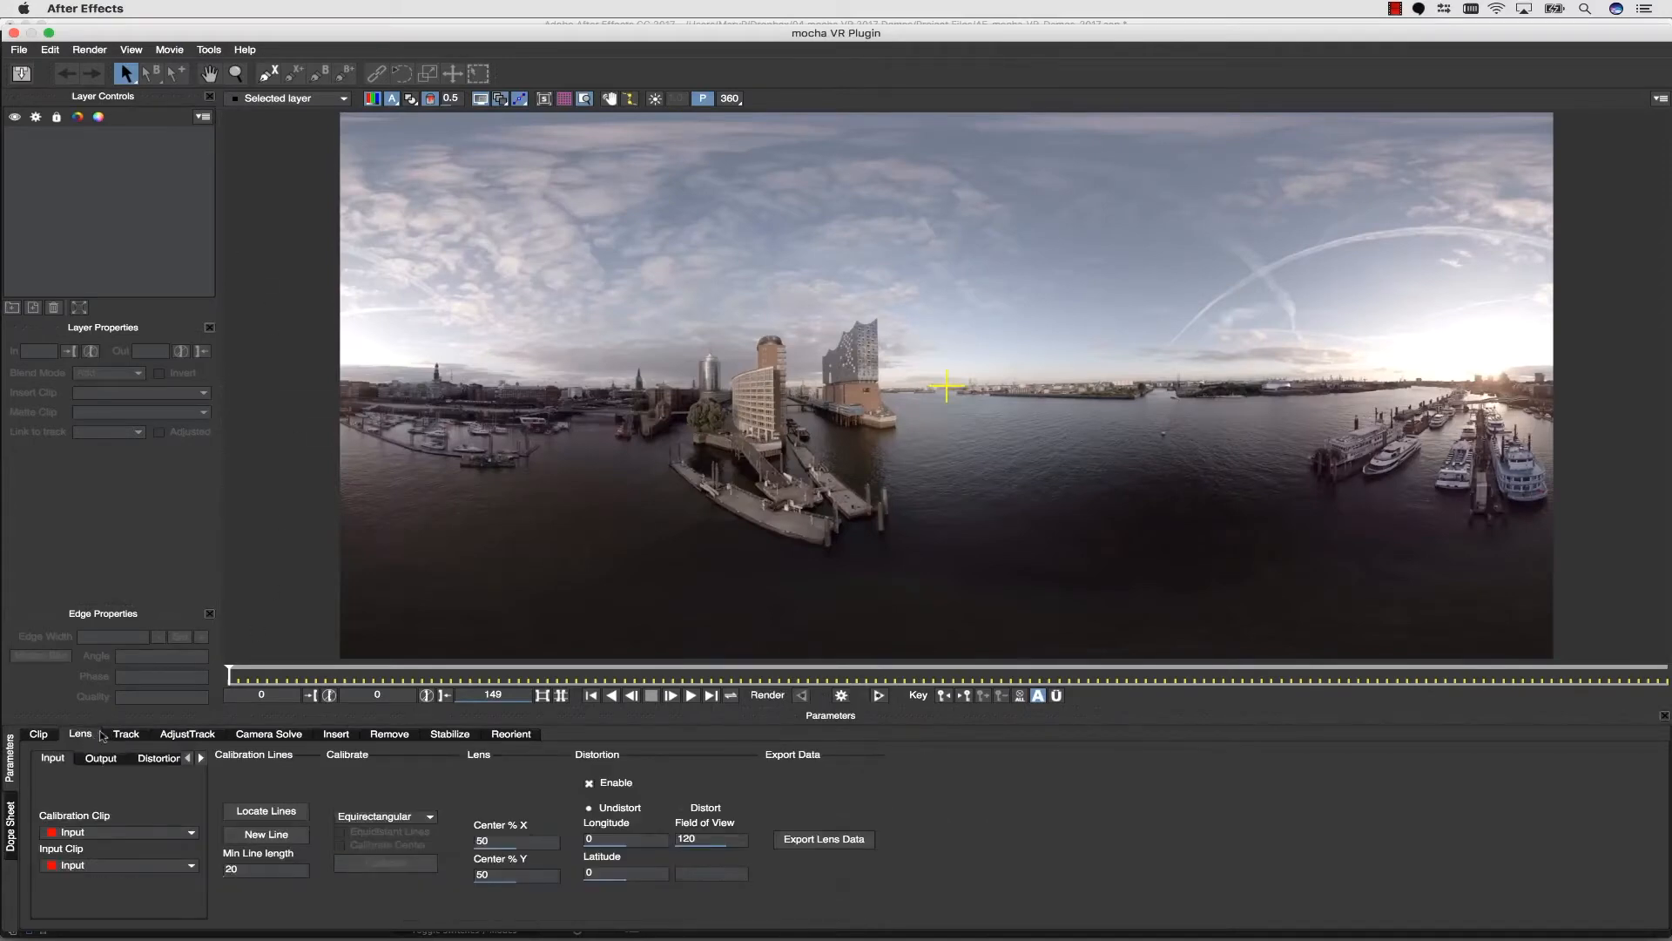
{"action": "left_click", "coordinate": [730, 99]}
{"action": "left_click", "coordinate": [730, 99]}
{"action": "left_click", "coordinate": [730, 99]}
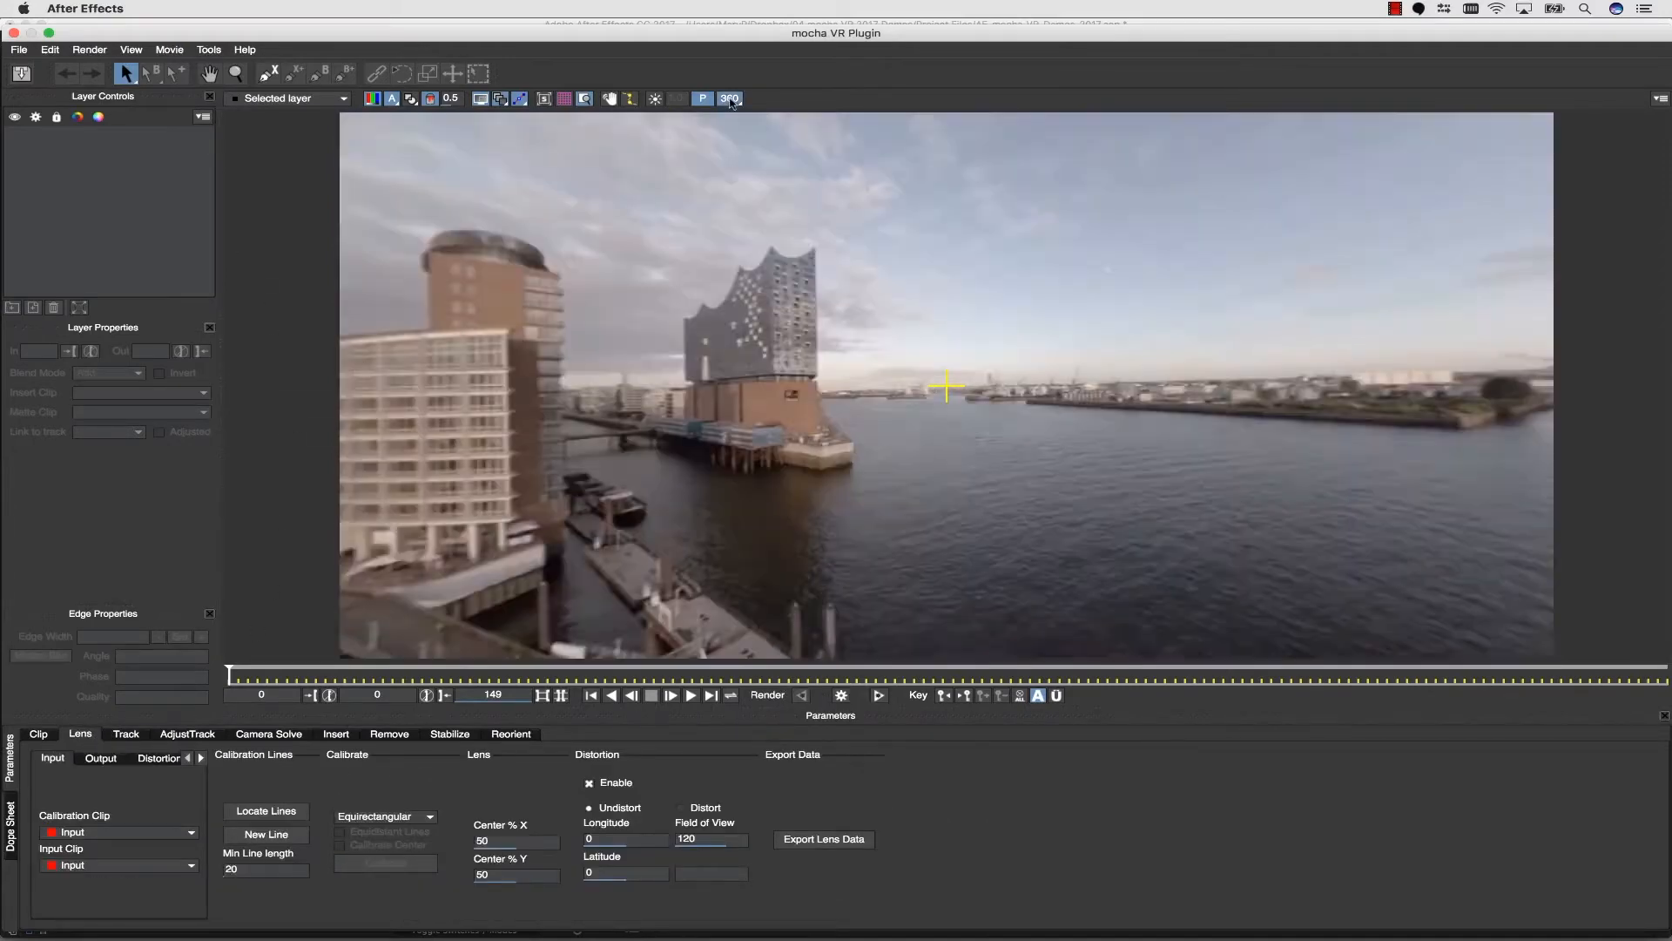
{"action": "left_click", "coordinate": [207, 75]}
{"action": "left_click_drag", "start_coordinate": [741, 192], "coordinate": [634, 178]}
Step: Draw a closed X-spline around the glass-topped building at the harbour's edge
{"action": "left_click", "coordinate": [268, 73]}
{"action": "left_click", "coordinate": [1002, 249]}
{"action": "left_click", "coordinate": [1054, 242]}
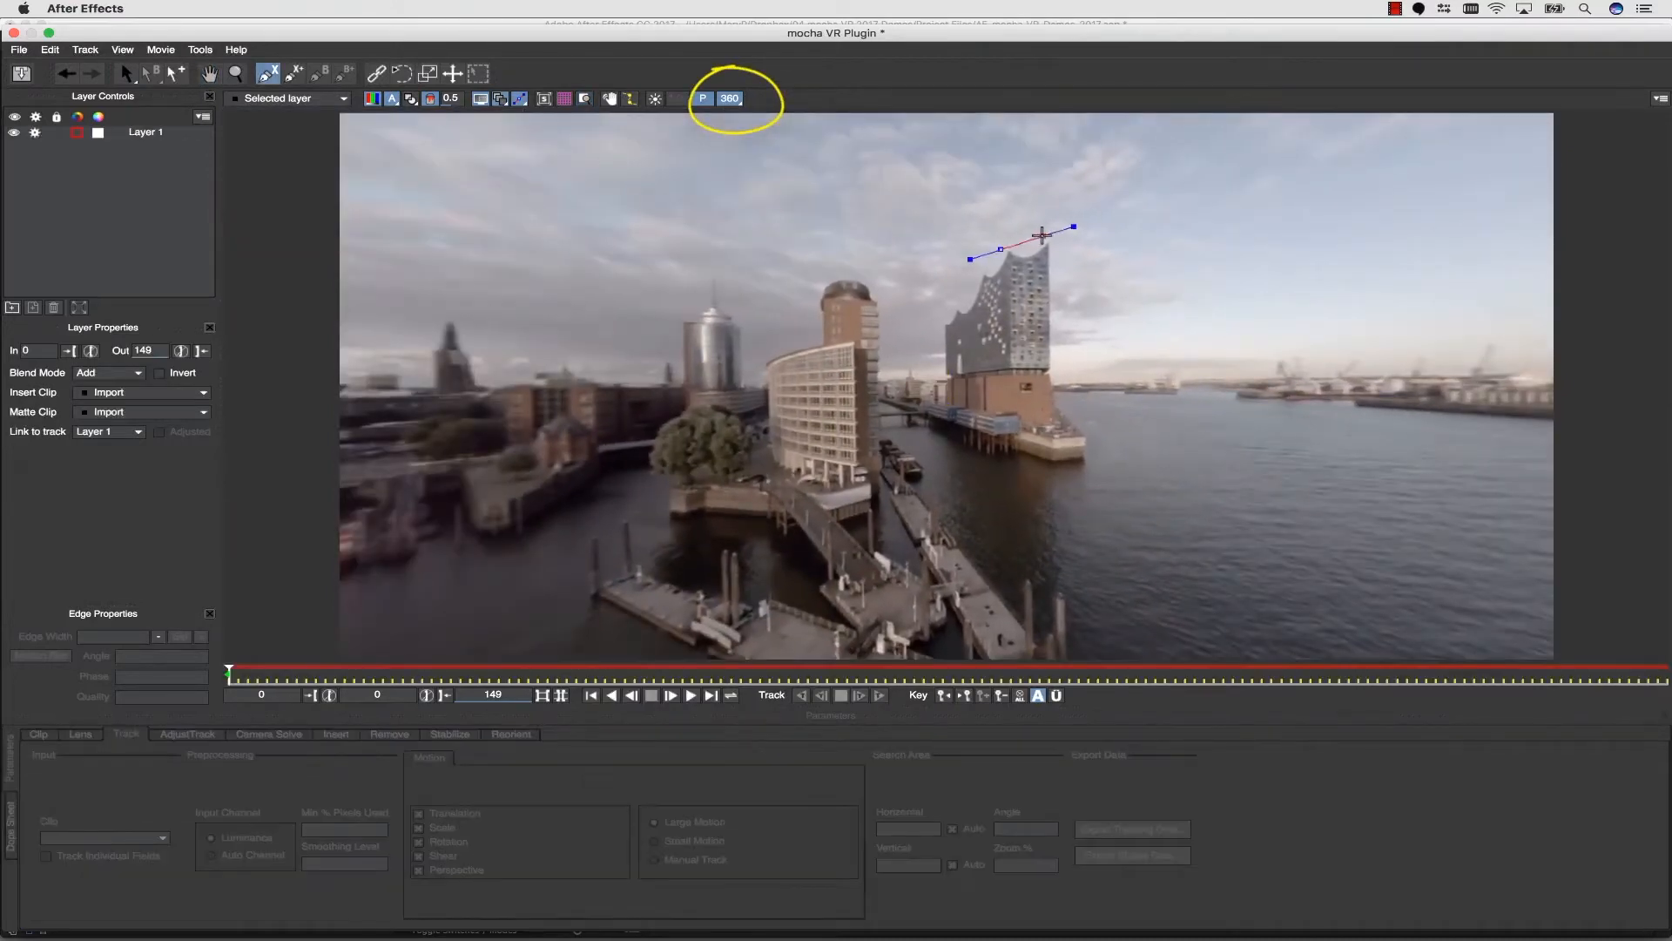
{"action": "left_click", "coordinate": [1087, 449]}
{"action": "left_click", "coordinate": [1033, 463]}
{"action": "left_click", "coordinate": [996, 411]}
{"action": "right_click", "coordinate": [1001, 340]}
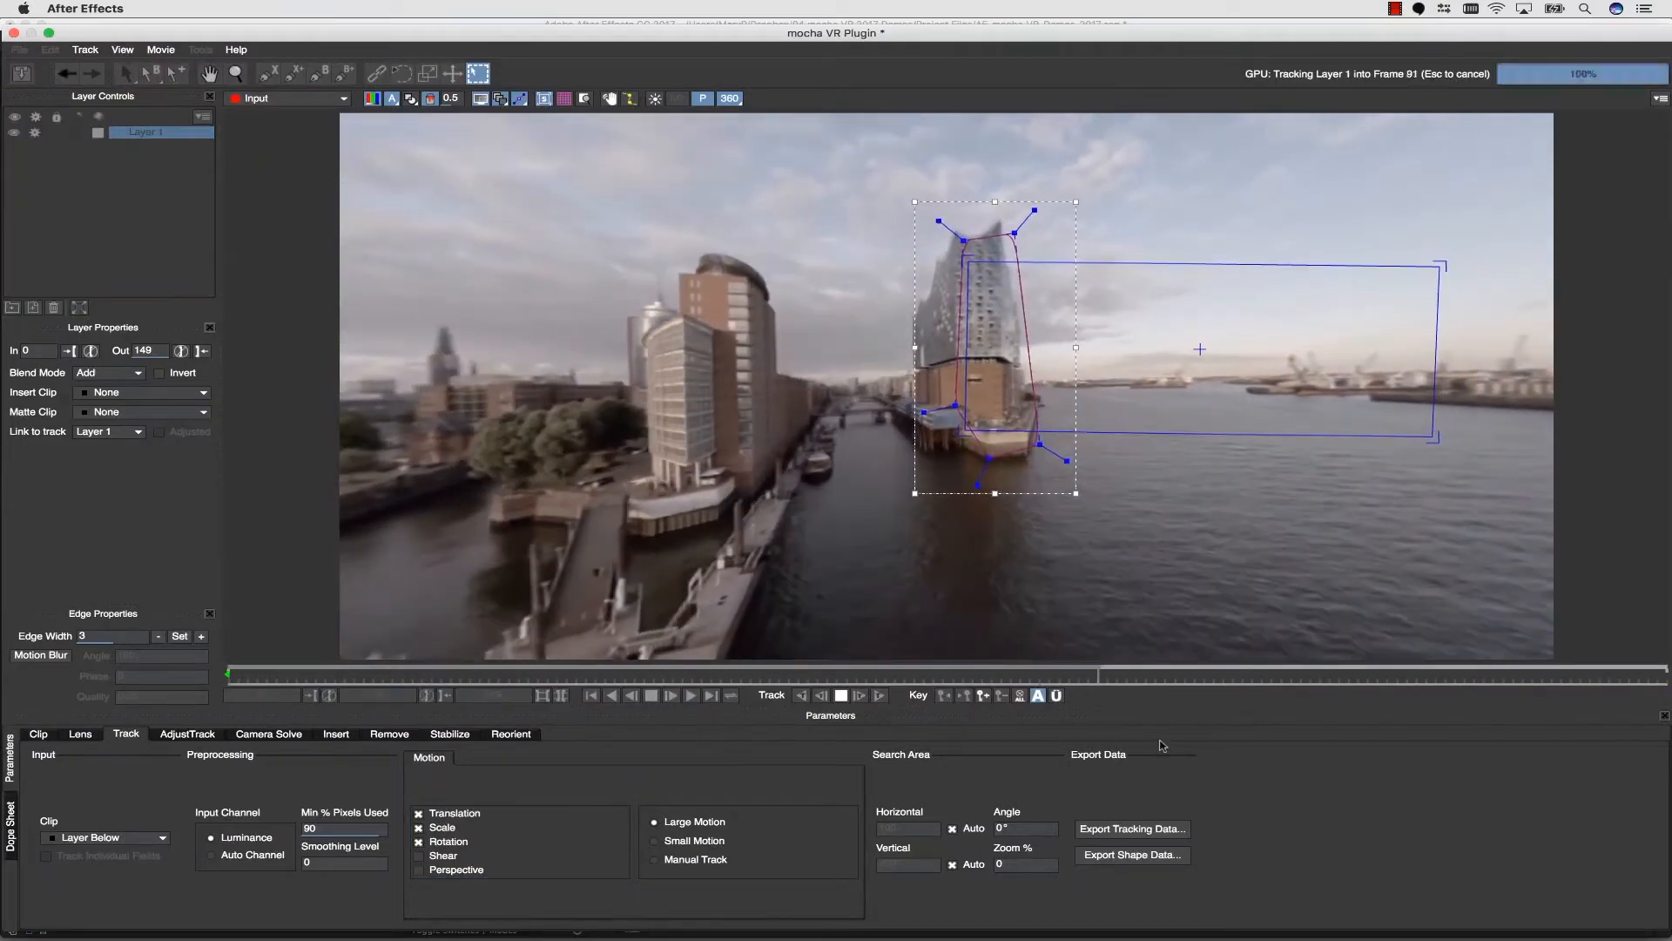
Step: Open the import dialog for Layer 1's insert clip and cancel it
{"action": "left_click", "coordinate": [120, 407]}
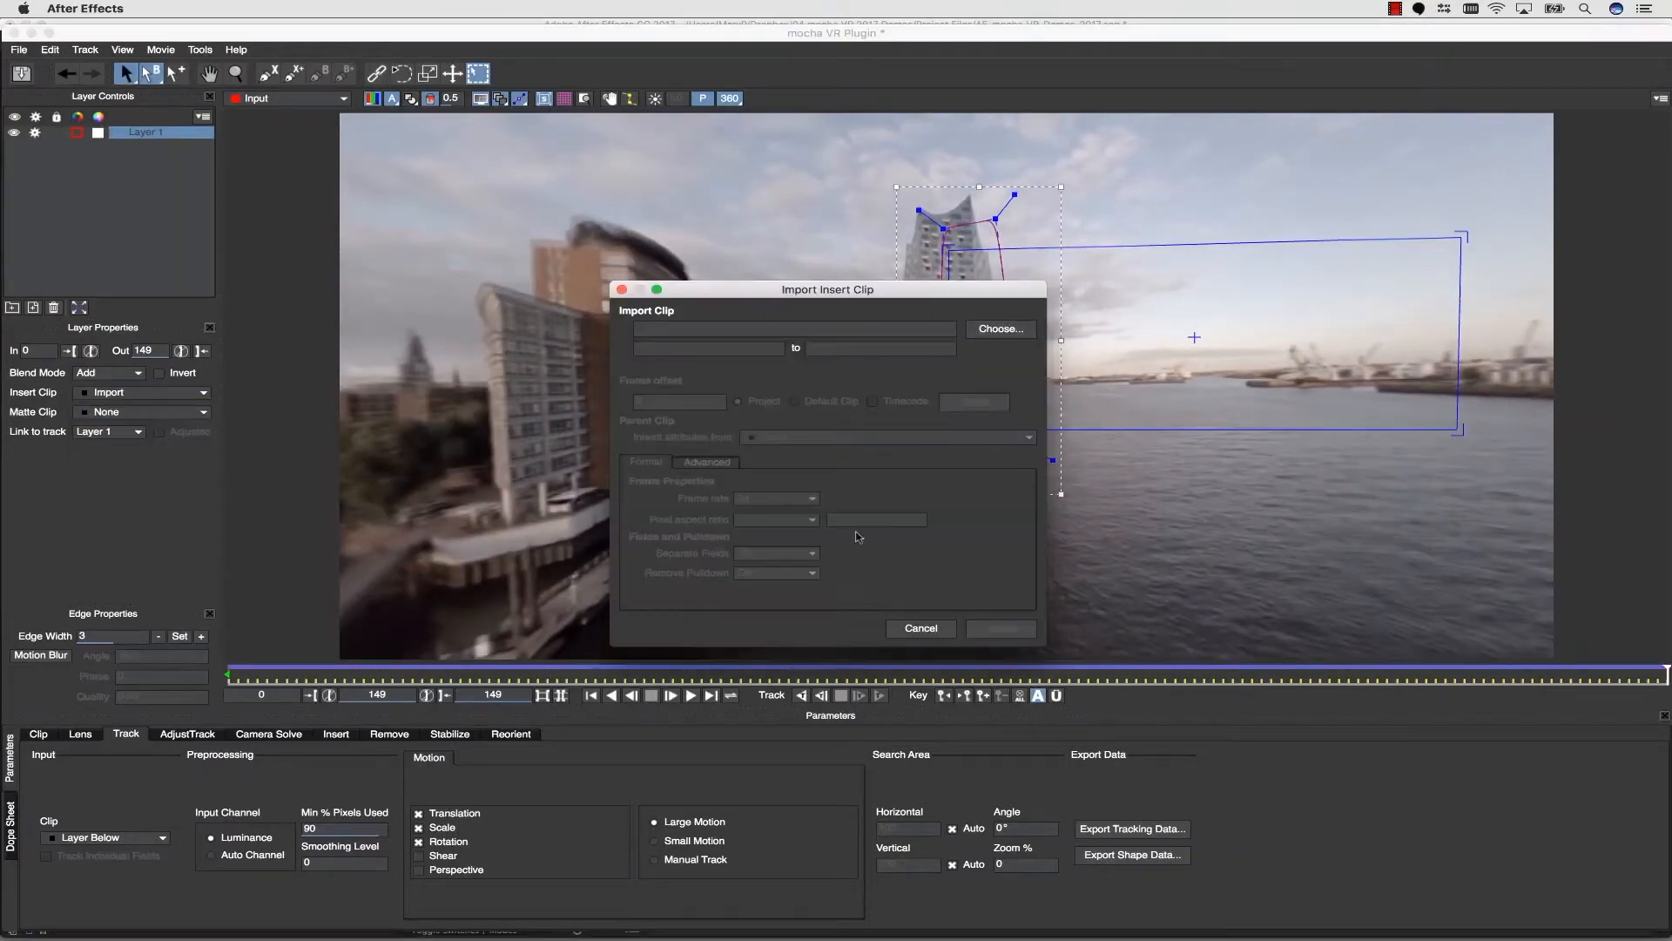
{"action": "left_click", "coordinate": [917, 631]}
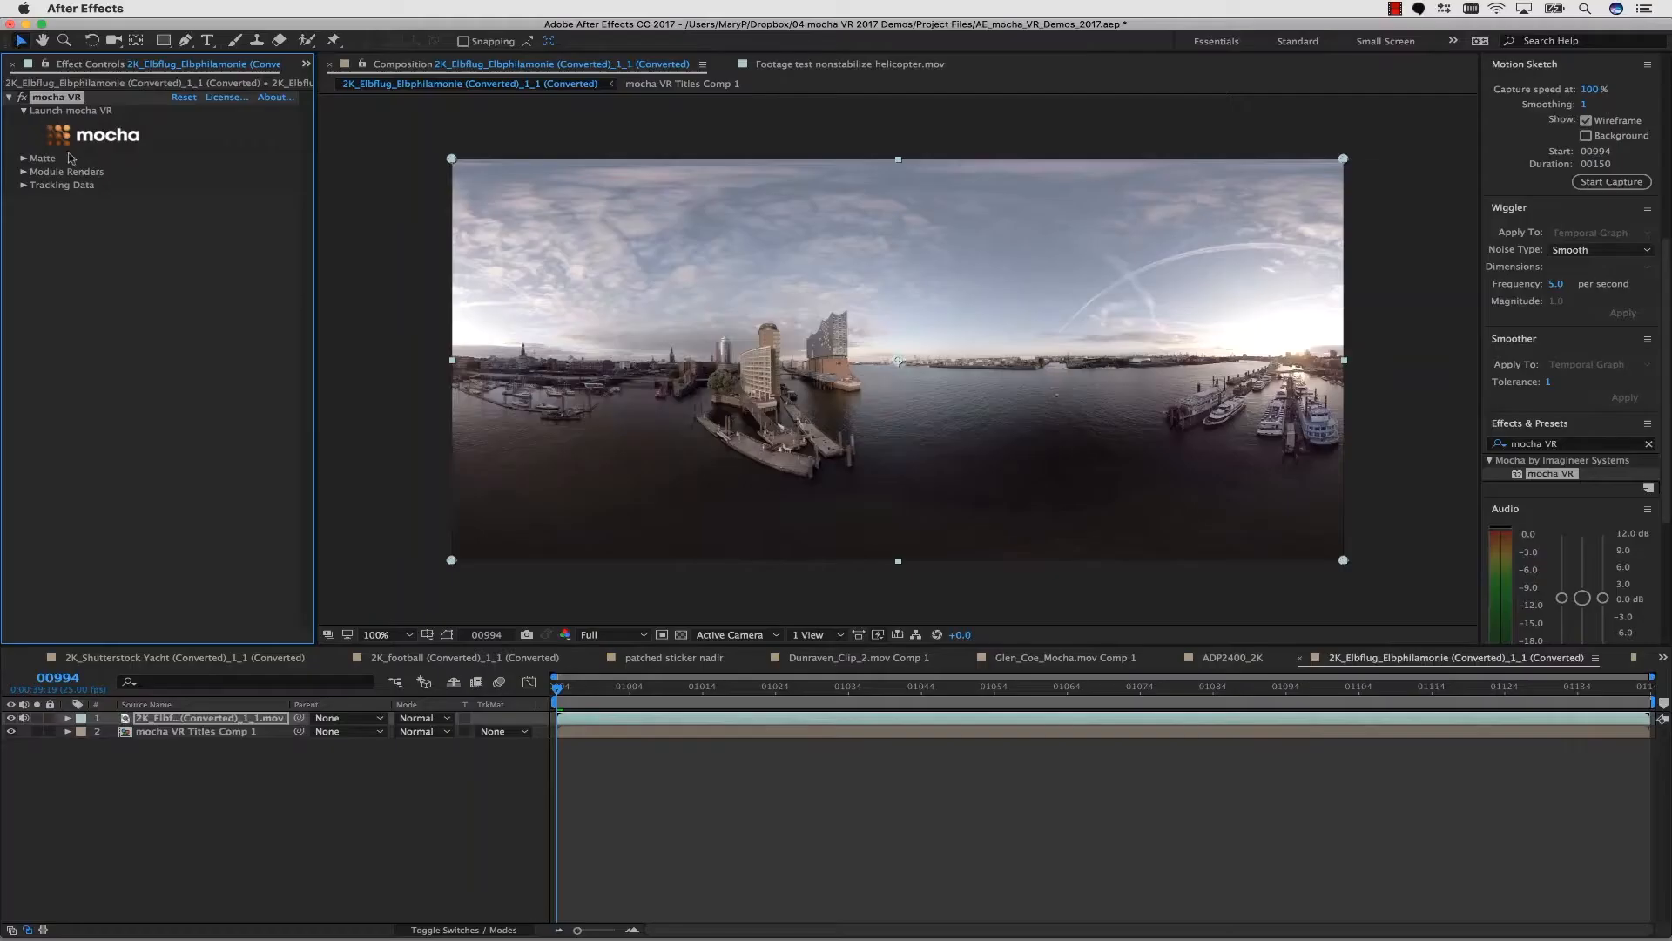
Step: In After Effects, enable rendering of the Insert: Composite module with mocha VR Titles Comp 1 as the insert layer
{"action": "left_click", "coordinate": [218, 213]}
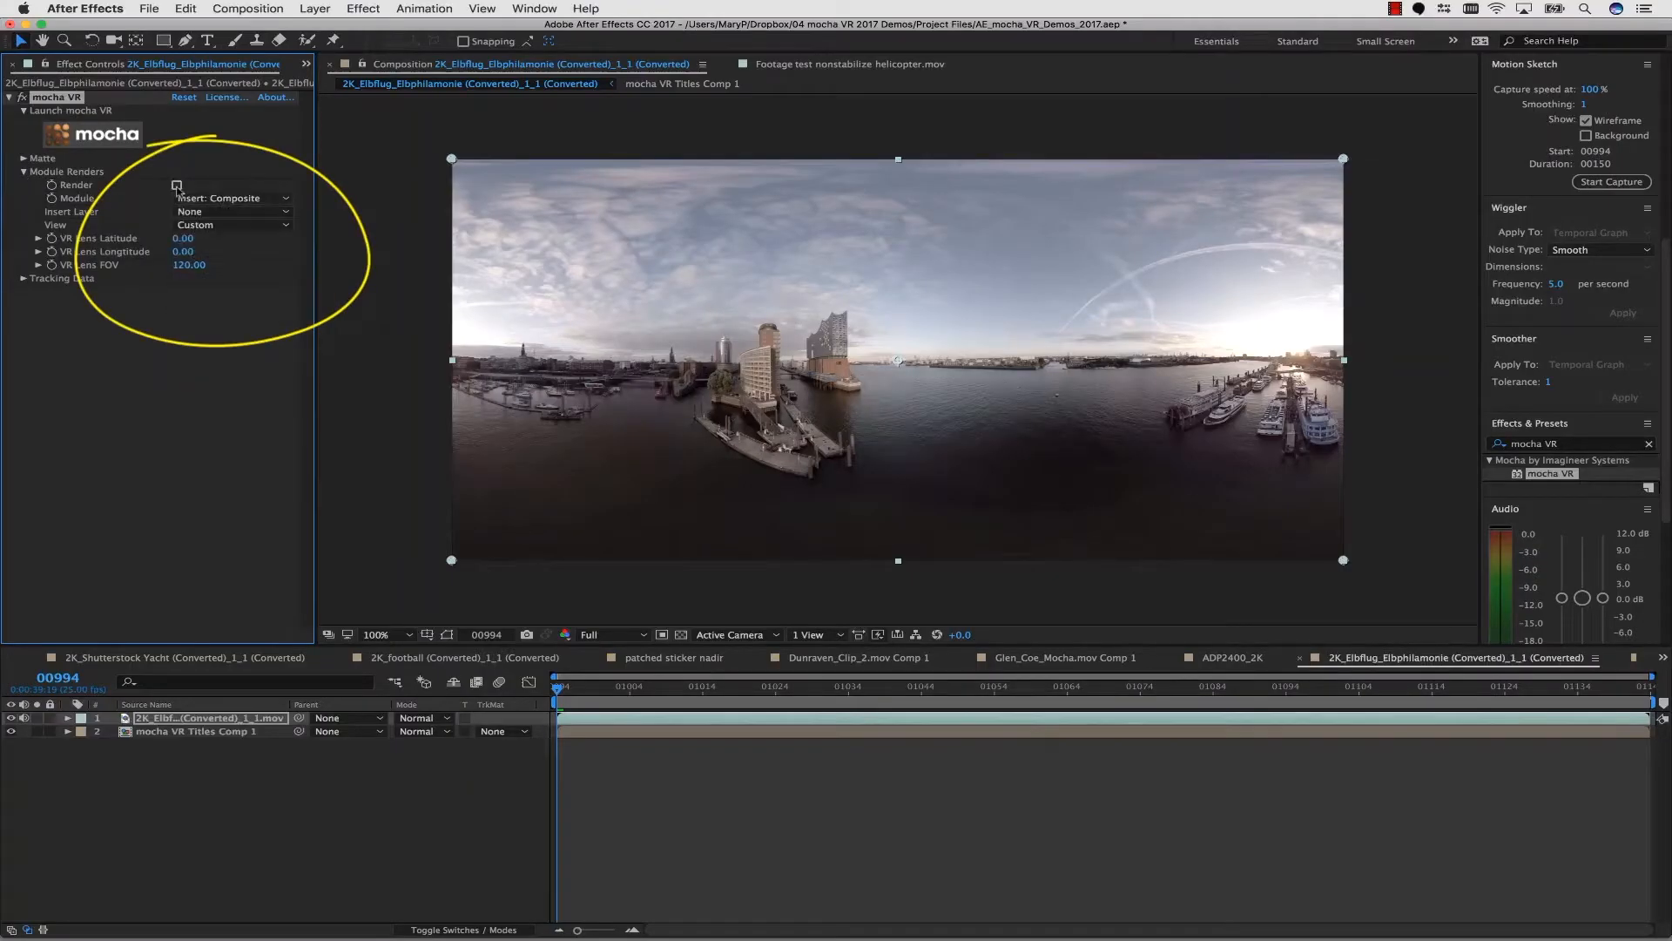
{"action": "left_click", "coordinate": [197, 213]}
{"action": "left_click", "coordinate": [221, 267]}
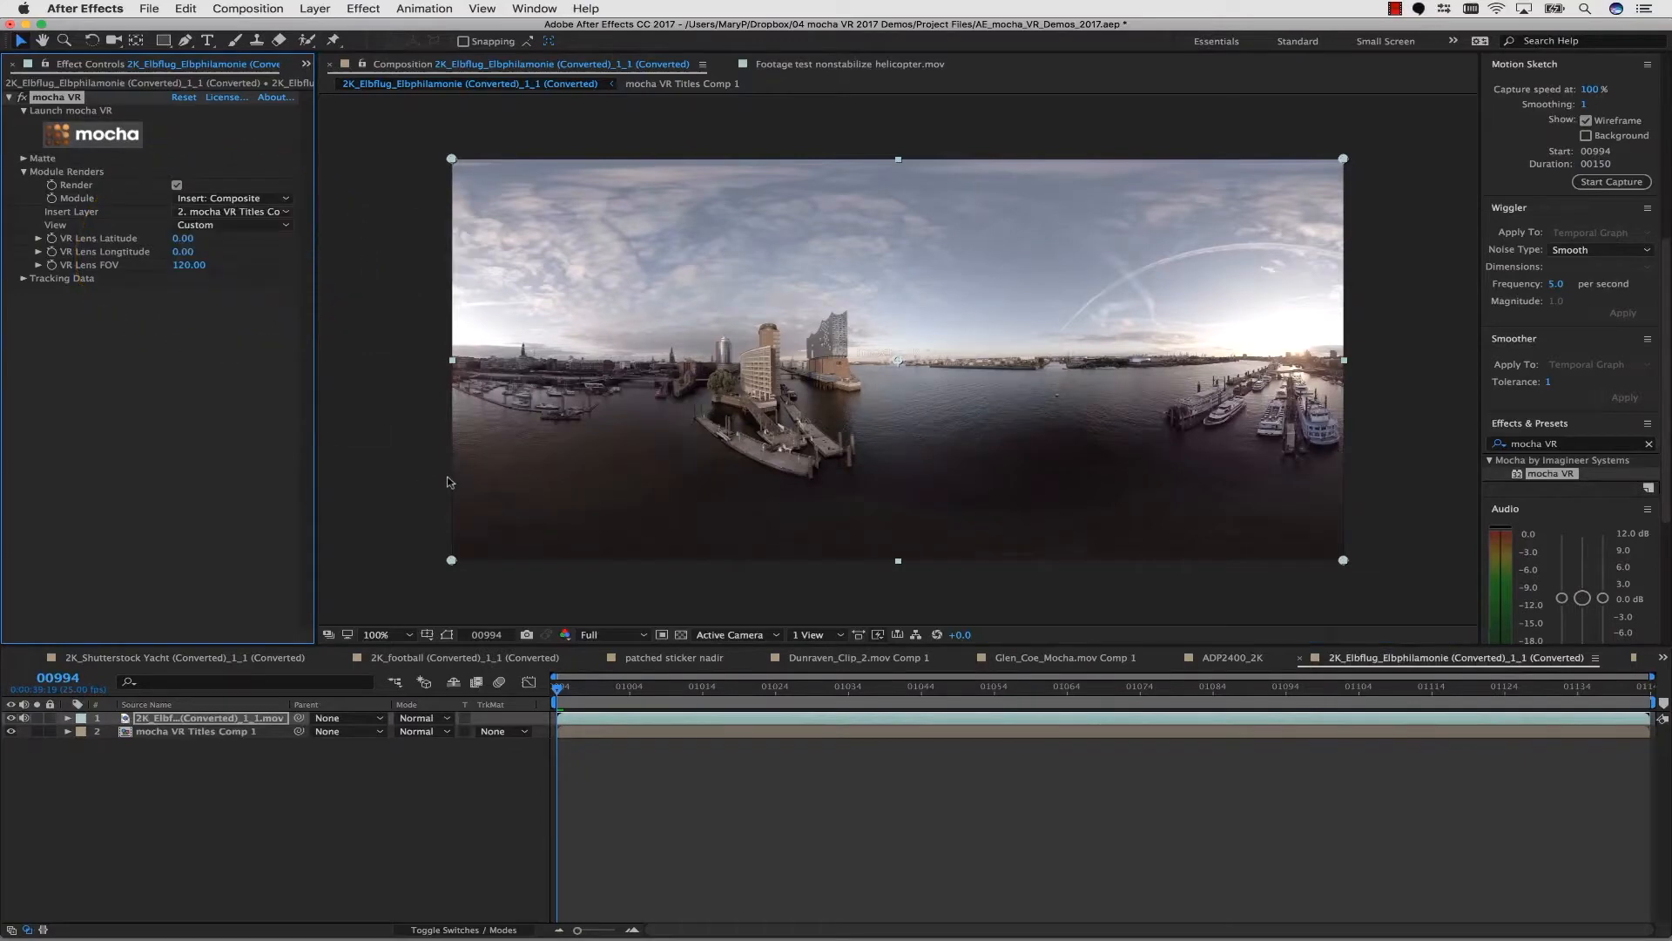
Step: Go to frame 01030 and preview the title composite beside the building at 200% magnification
{"action": "left_click", "coordinate": [819, 686]}
{"action": "key", "text": "period"}
{"action": "key", "text": "period"}
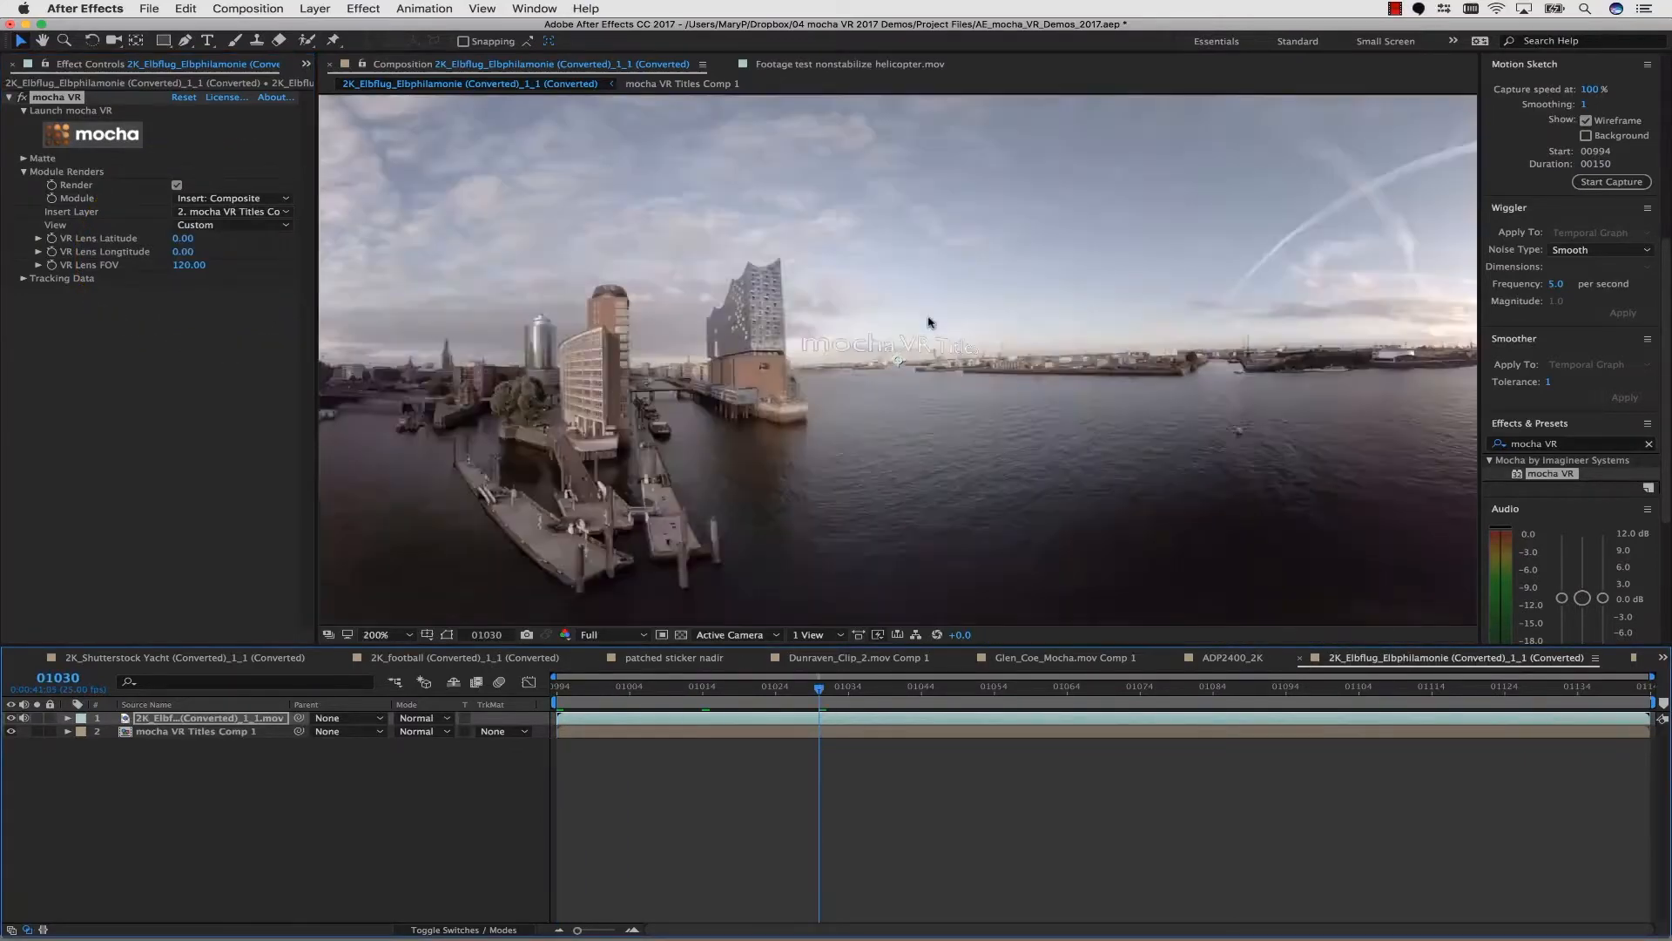
{"action": "key", "text": "space"}
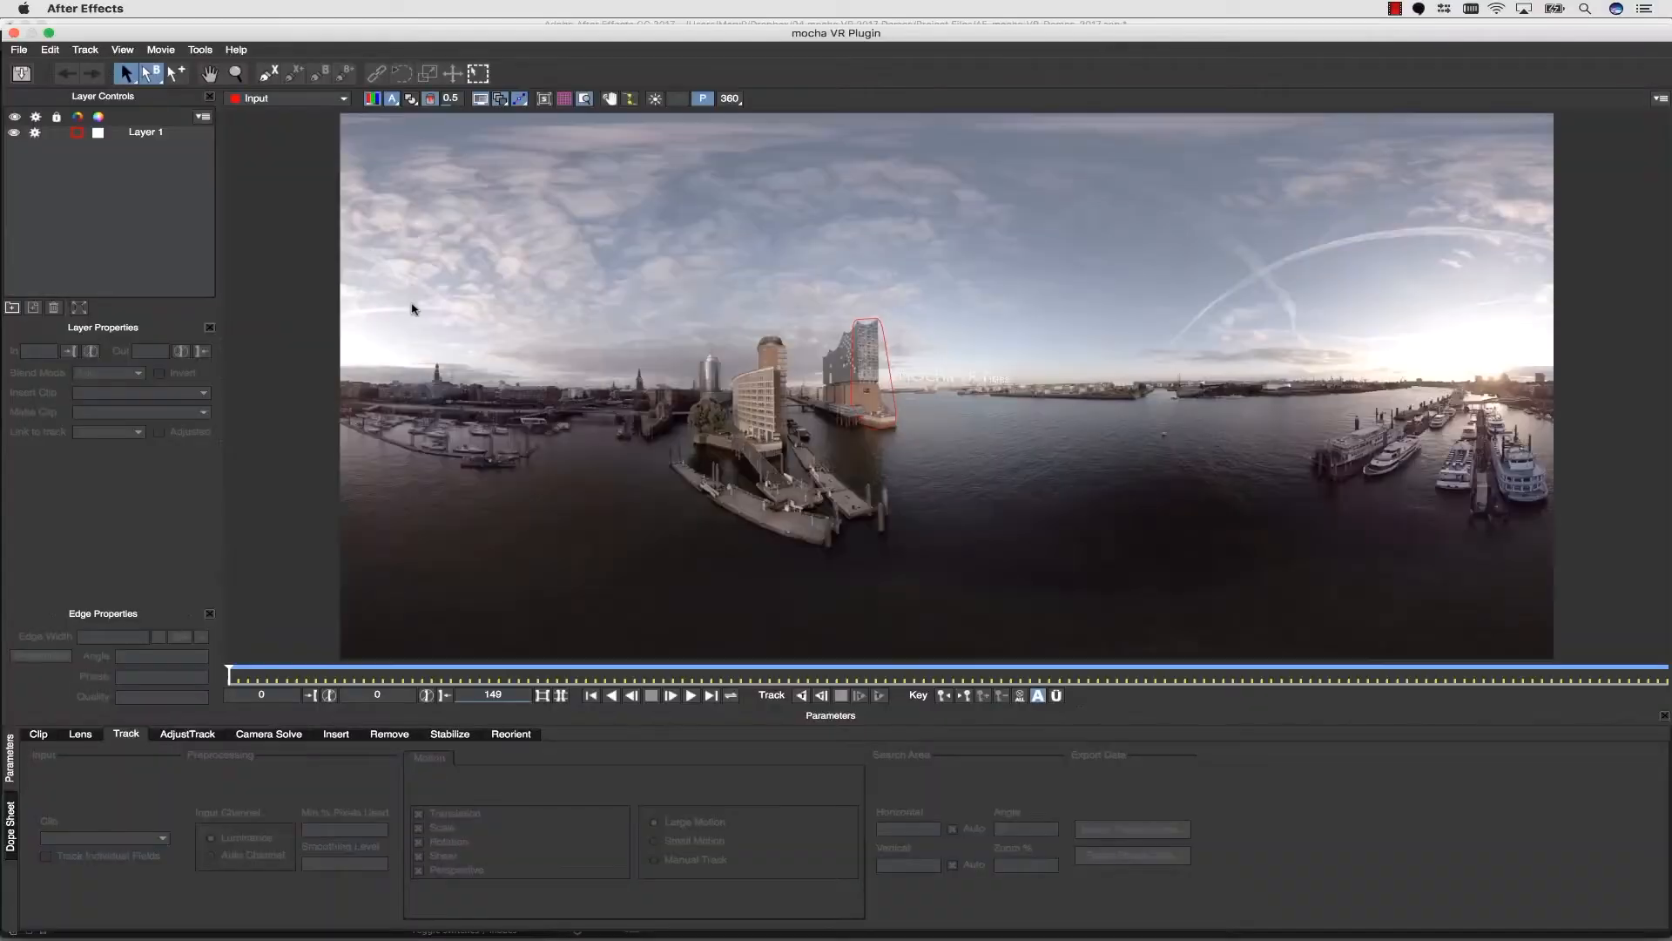
Step: In mocha VR, open the rendered clip export for Layer 1's matte and examine its output options
{"action": "left_click", "coordinate": [18, 50]}
{"action": "left_click", "coordinate": [67, 139]}
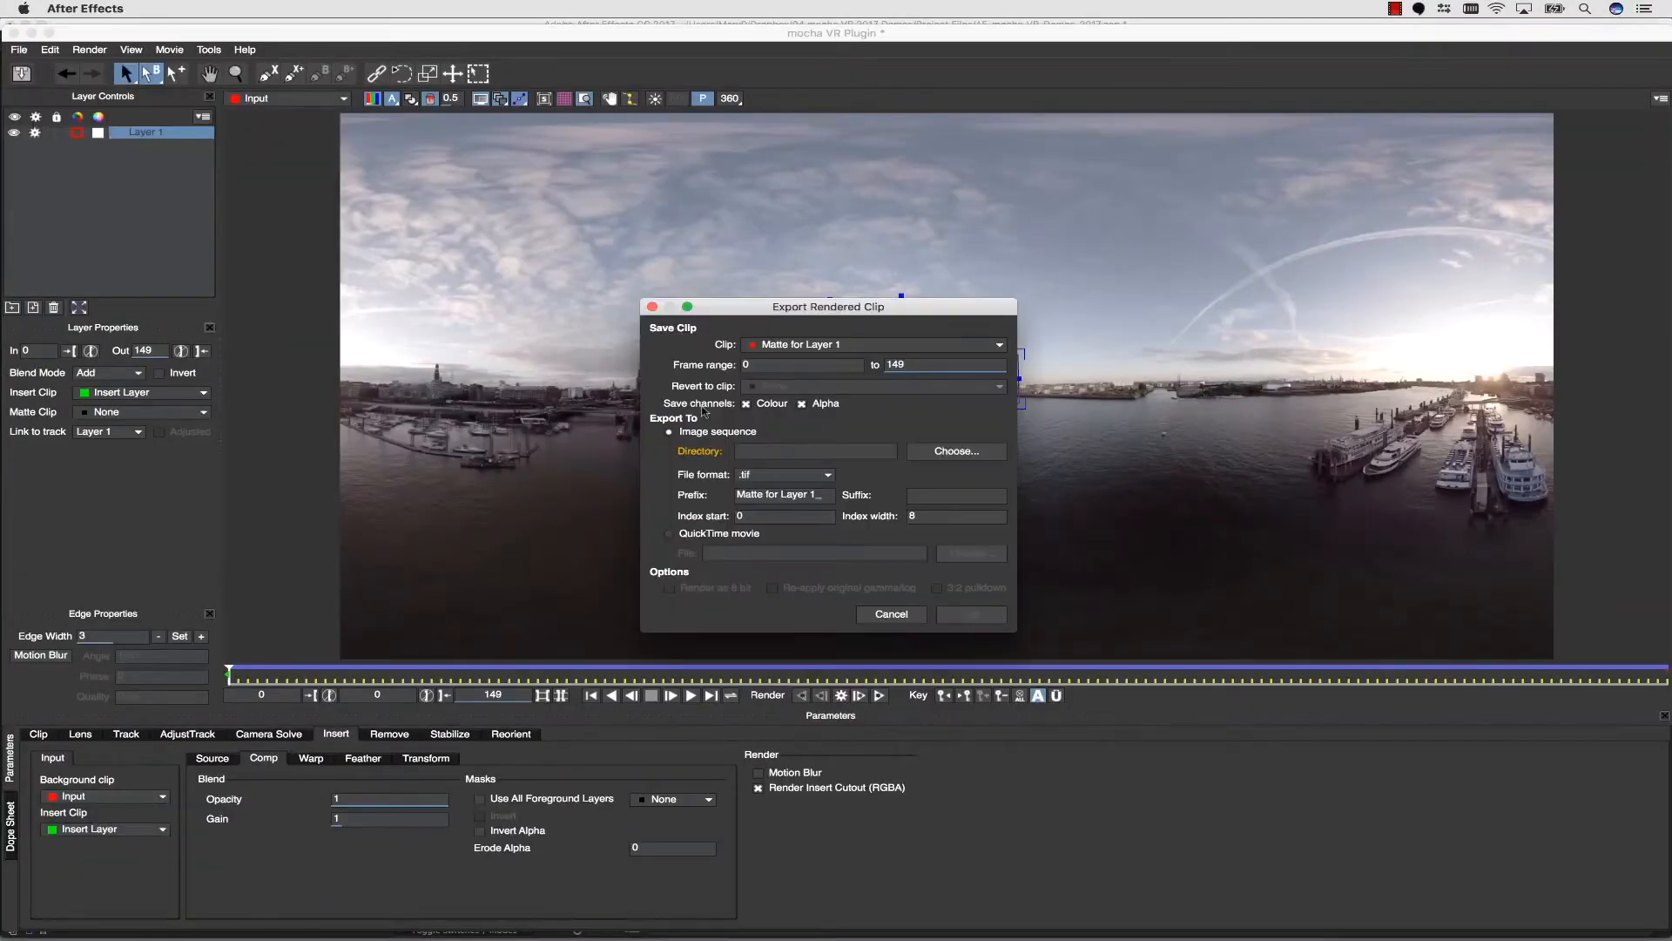
{"action": "left_click", "coordinate": [958, 554]}
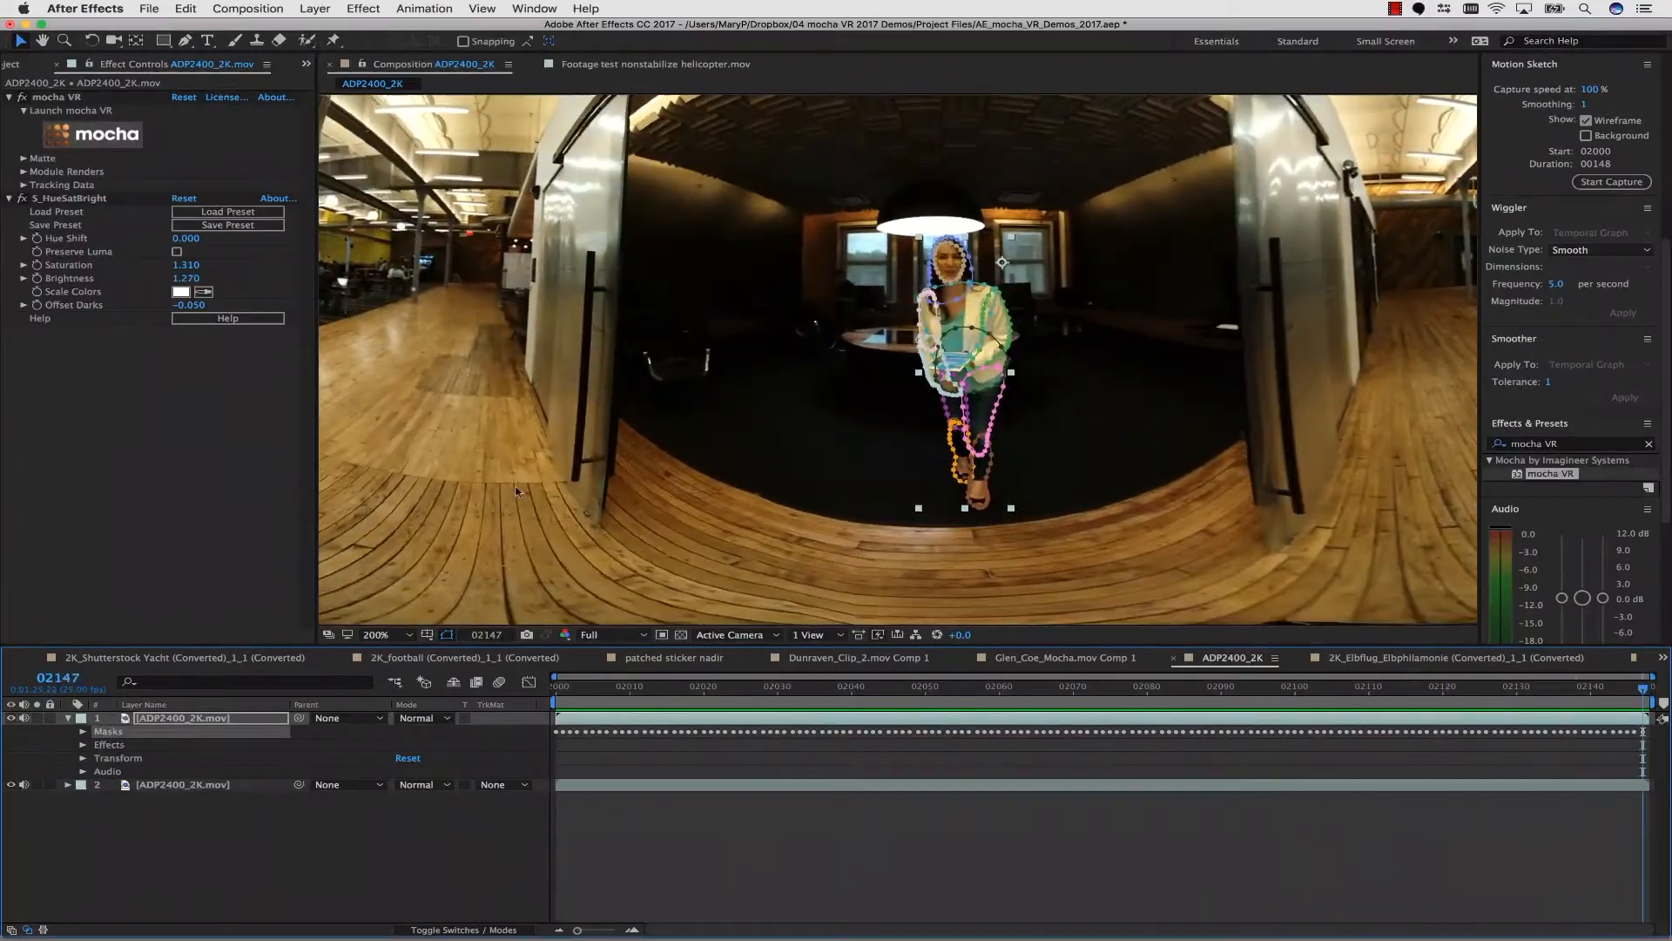
Step: Launch mocha VR for ADP2400_2K.mov, select the face layer and compare the flat and 360 views
{"action": "left_click", "coordinate": [93, 133]}
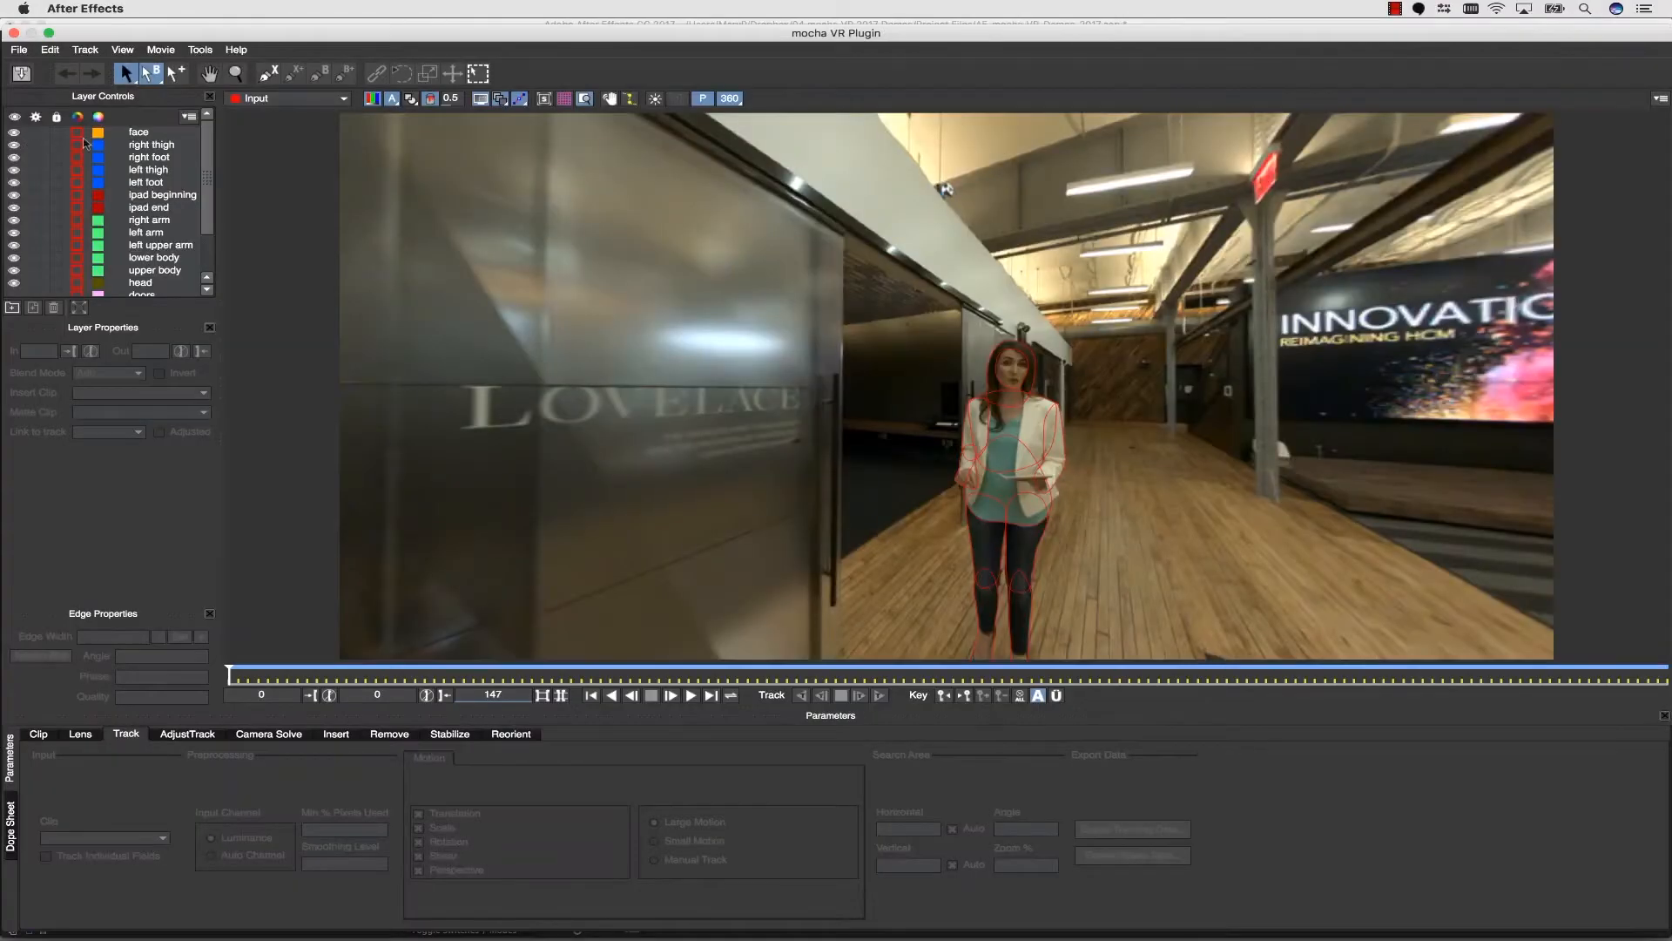
{"action": "left_click", "coordinate": [83, 135]}
{"action": "left_click", "coordinate": [731, 99]}
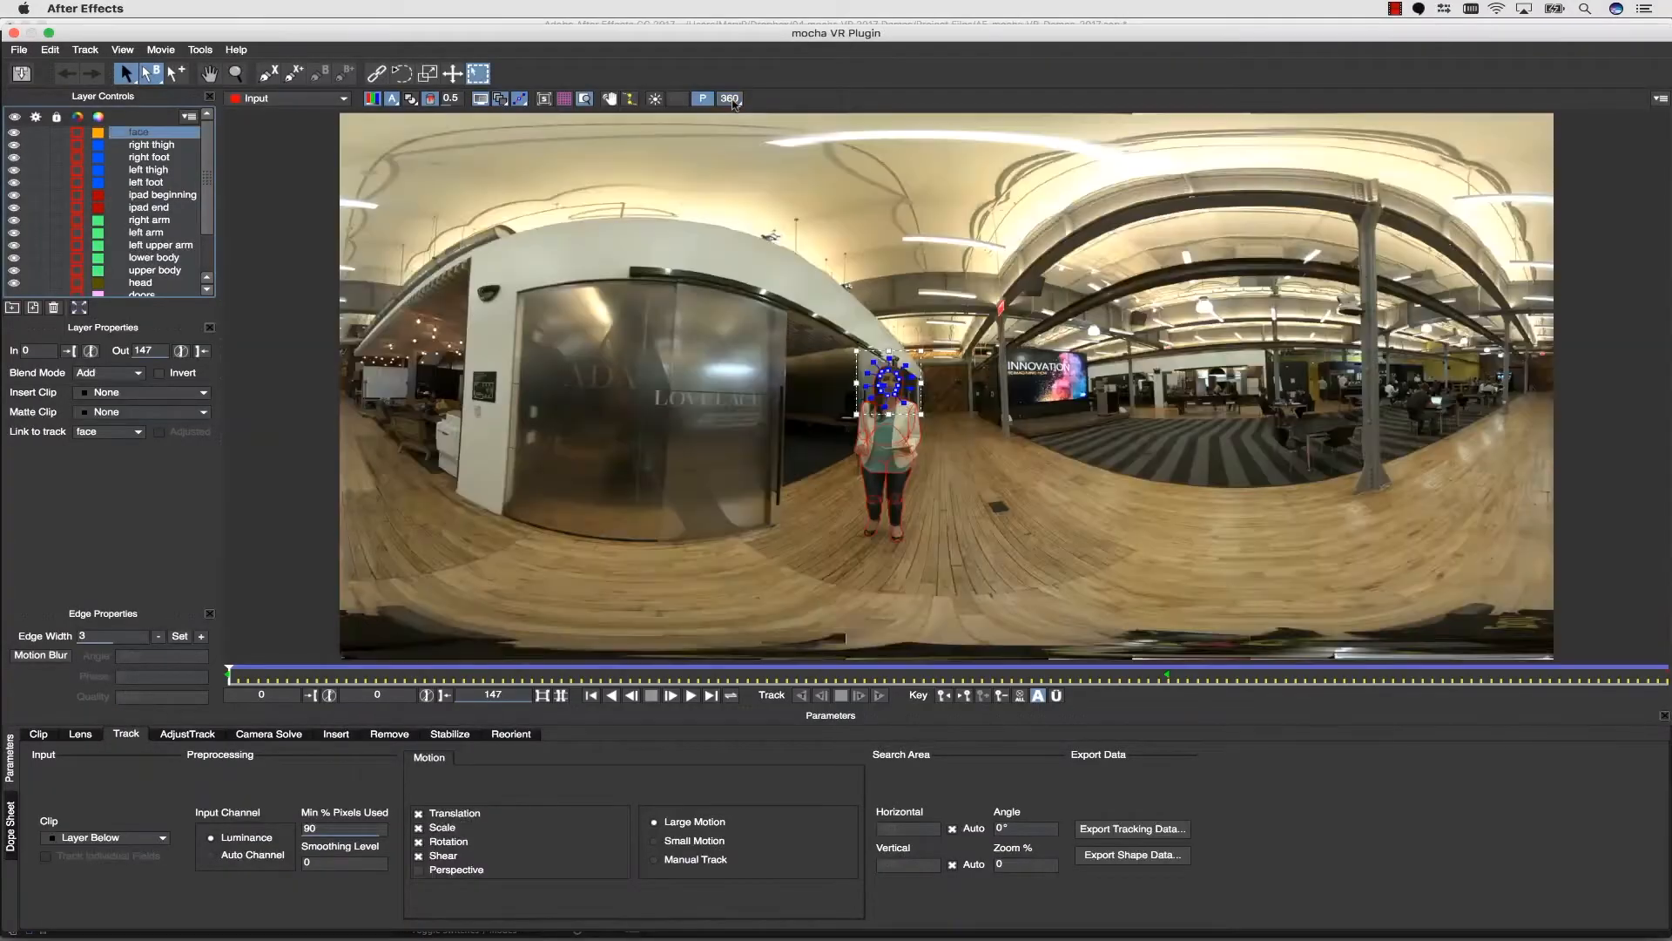
{"action": "left_click", "coordinate": [730, 99]}
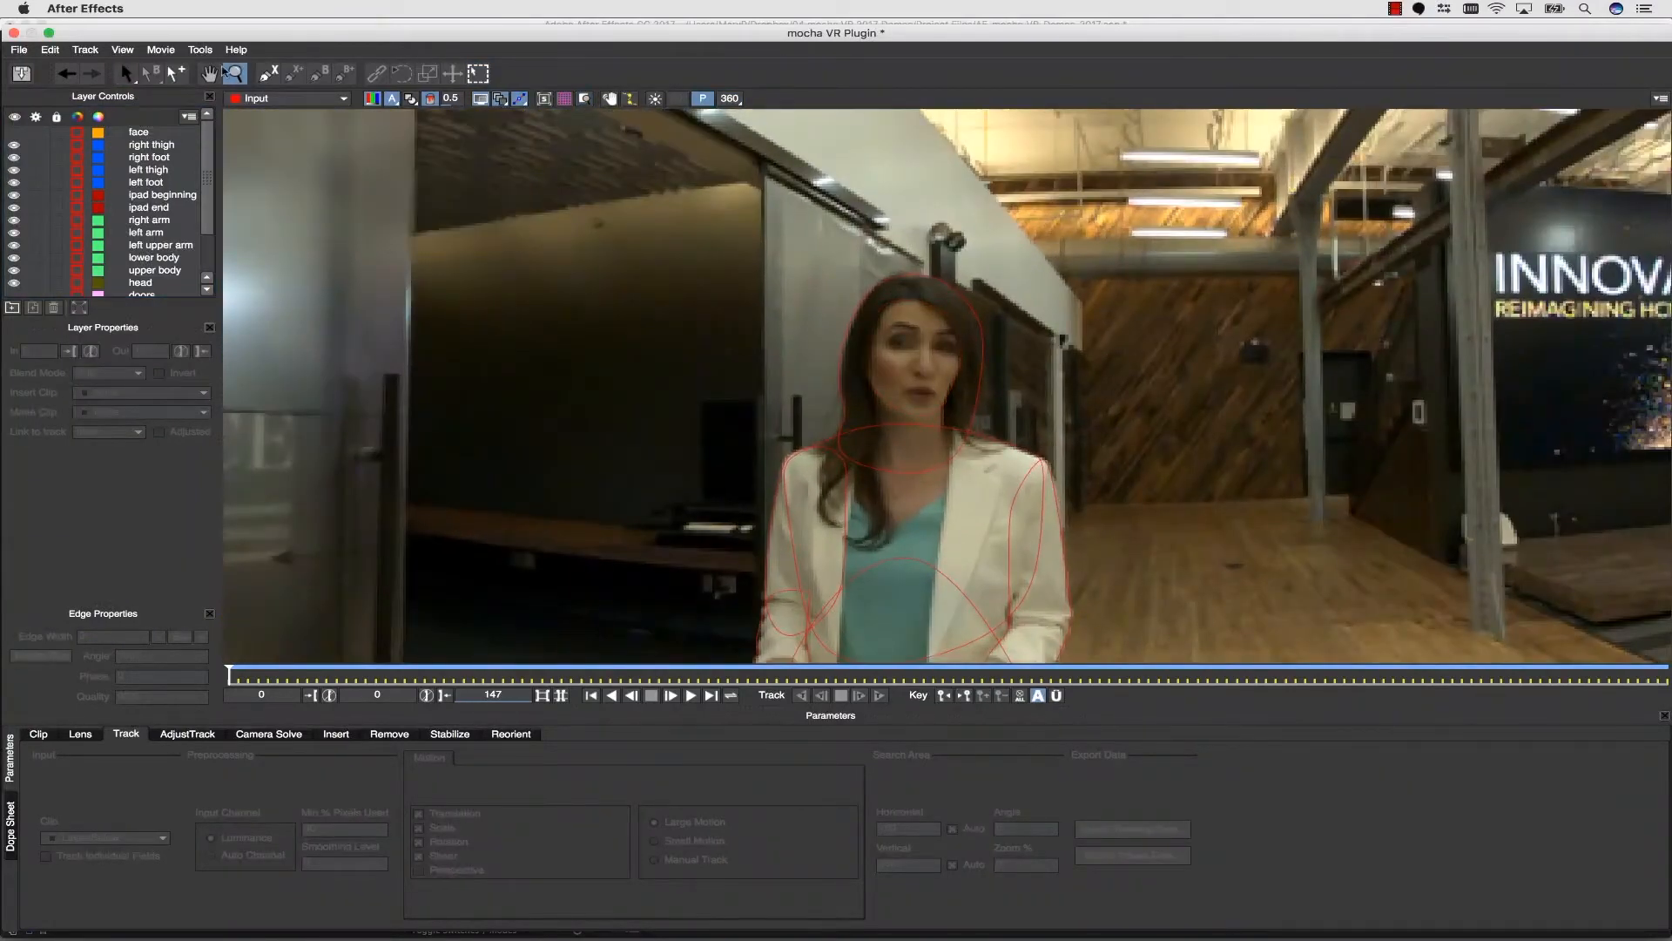
Step: Draw a closed X-spline around the woman's face on a new layer
{"action": "left_click", "coordinate": [263, 77]}
{"action": "left_click", "coordinate": [905, 294]}
{"action": "left_click", "coordinate": [868, 309]}
{"action": "left_click", "coordinate": [859, 372]}
{"action": "left_click", "coordinate": [868, 427]}
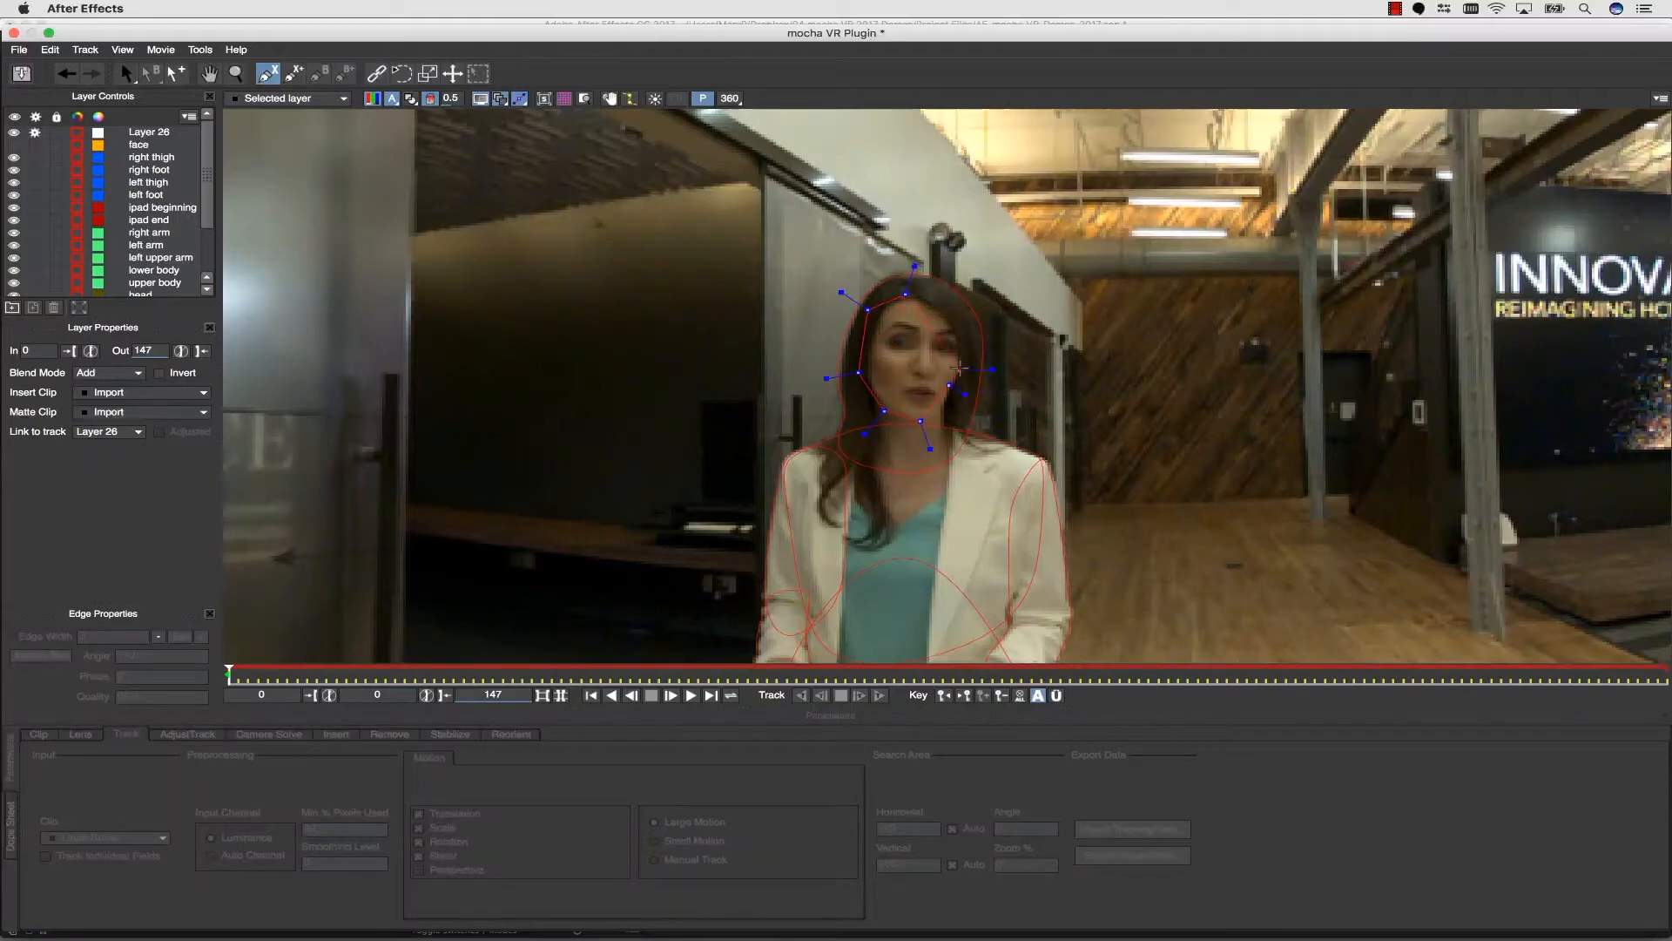
{"action": "left_click", "coordinate": [969, 357]}
{"action": "left_click", "coordinate": [967, 326]}
{"action": "left_click", "coordinate": [948, 309]}
{"action": "right_click", "coordinate": [964, 288]}
Step: Track the new face shape forward to frame 147, check it at frame 57 and scrub back to the start
{"action": "key", "text": "ctrl+t"}
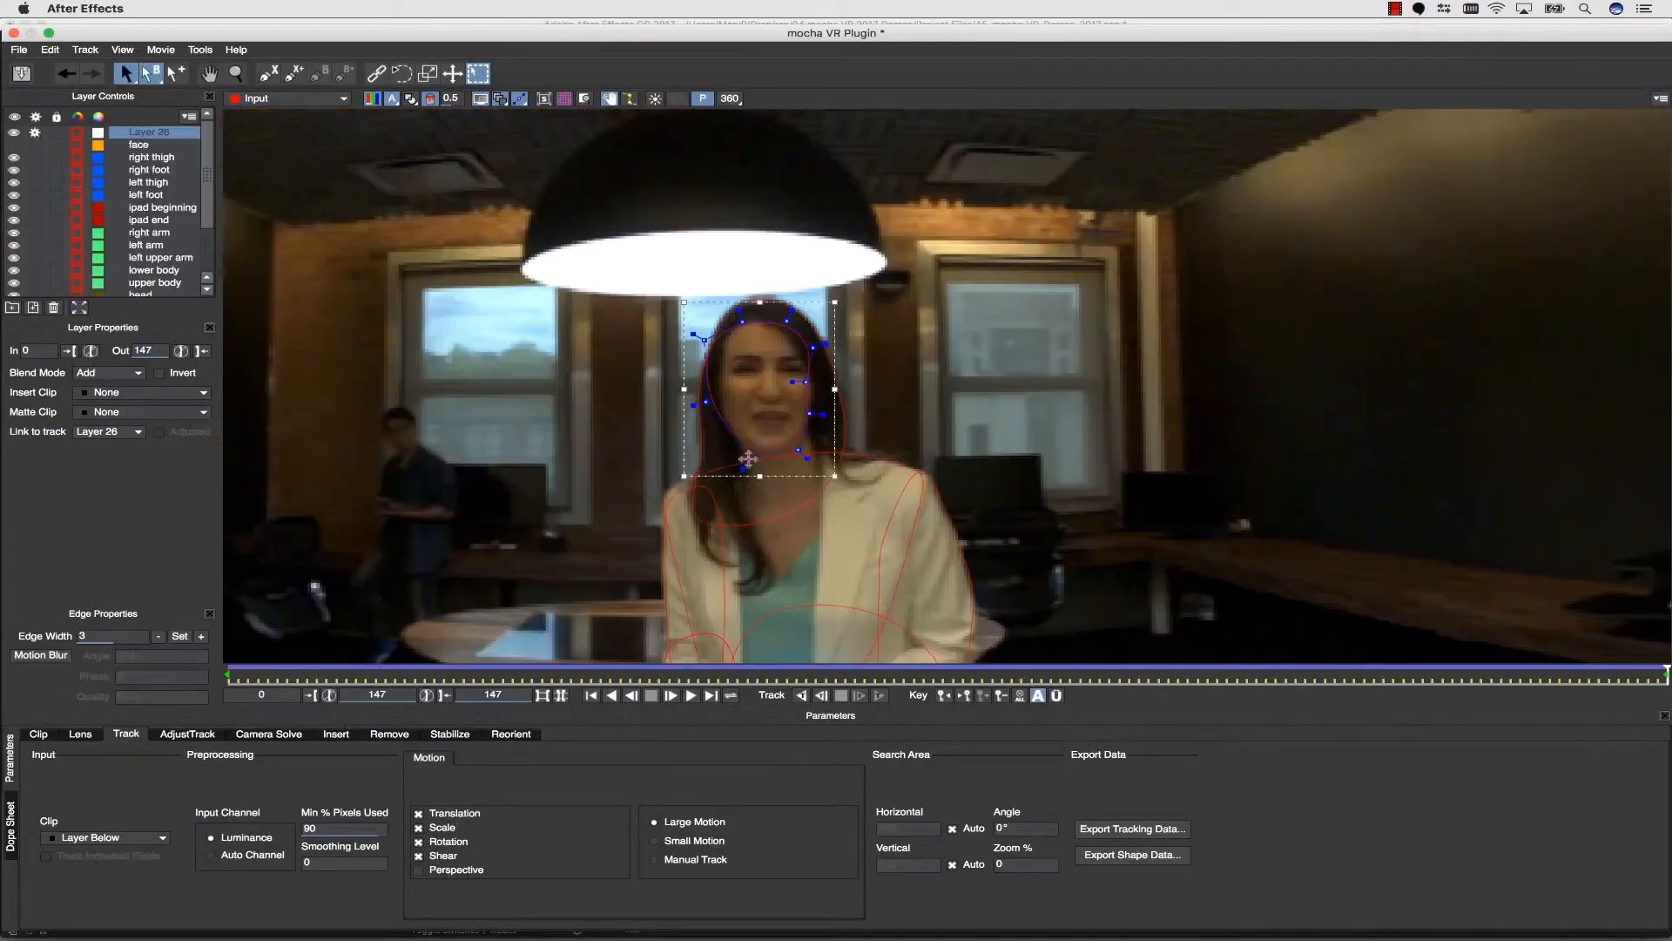
{"action": "left_click", "coordinate": [787, 677]}
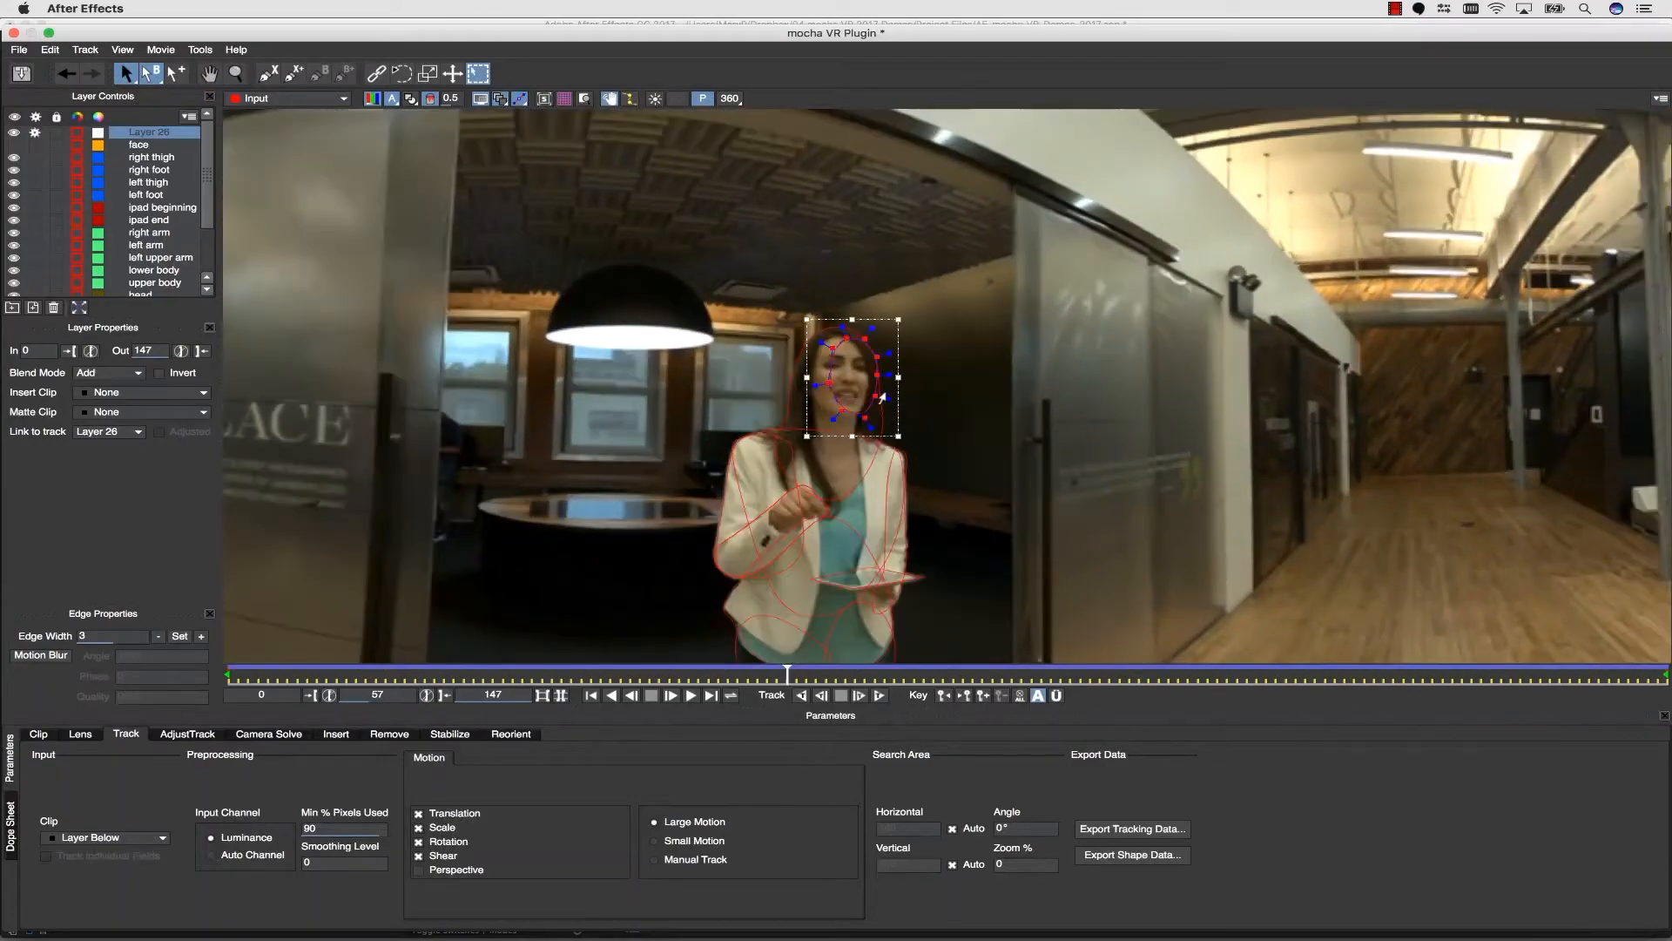
{"action": "left_click_drag", "start_coordinate": [729, 675], "coordinate": [229, 676]}
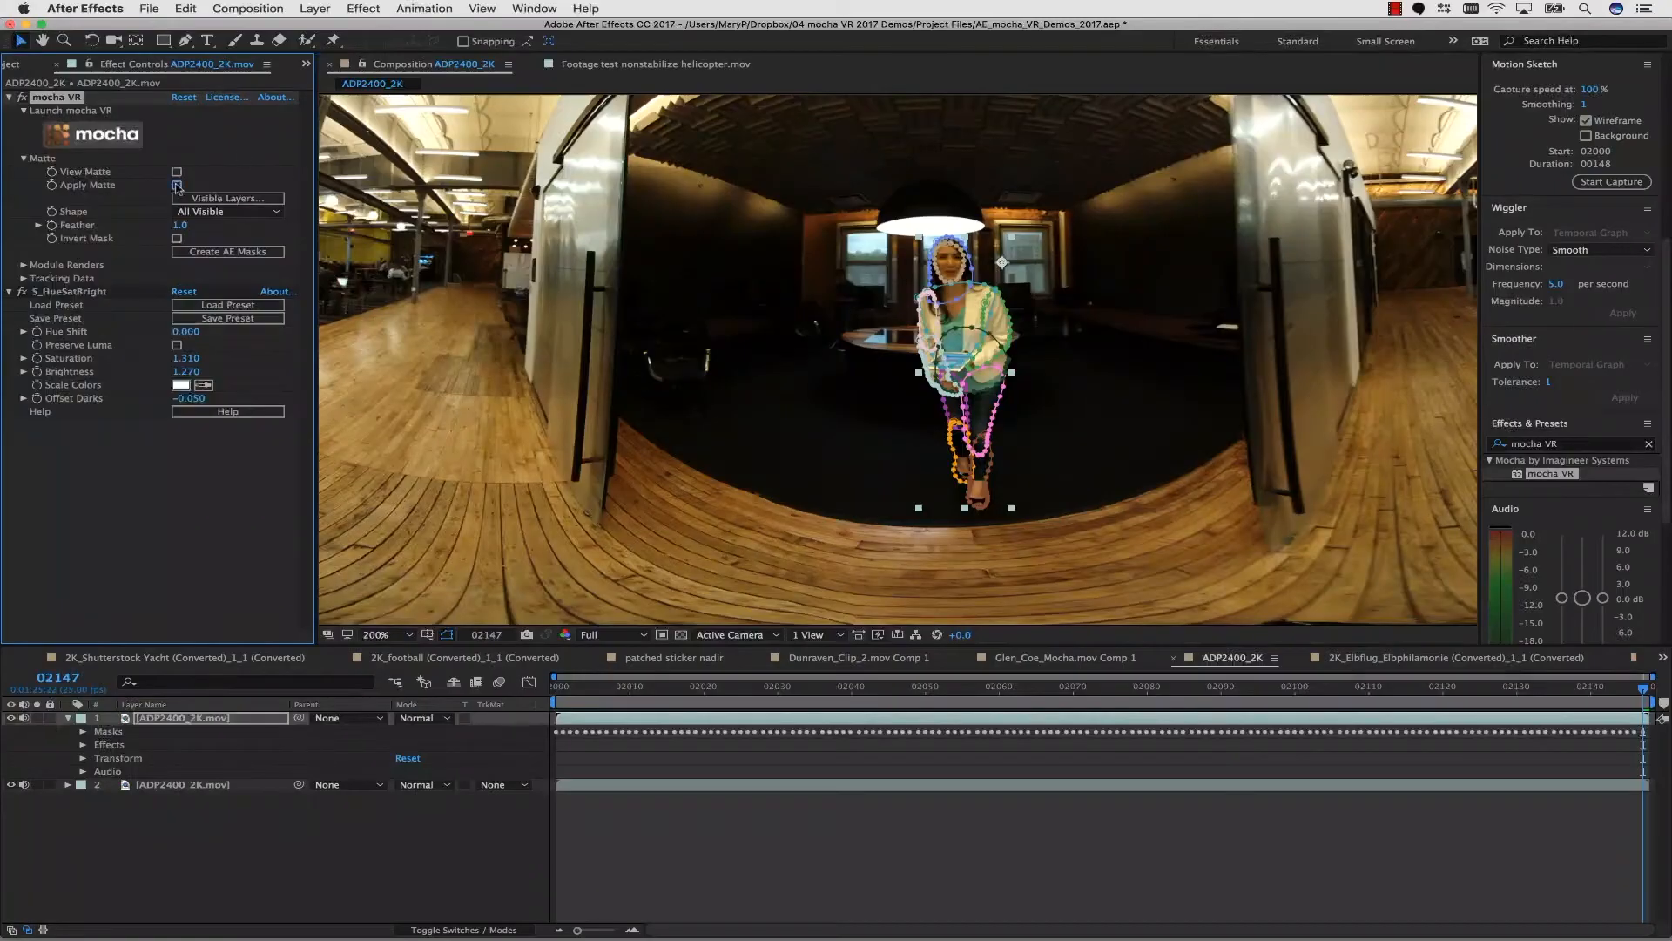
Step: In After Effects, turn on Apply Matte for the mocha VR effect and review the matte's visible layers
{"action": "left_click", "coordinate": [177, 186]}
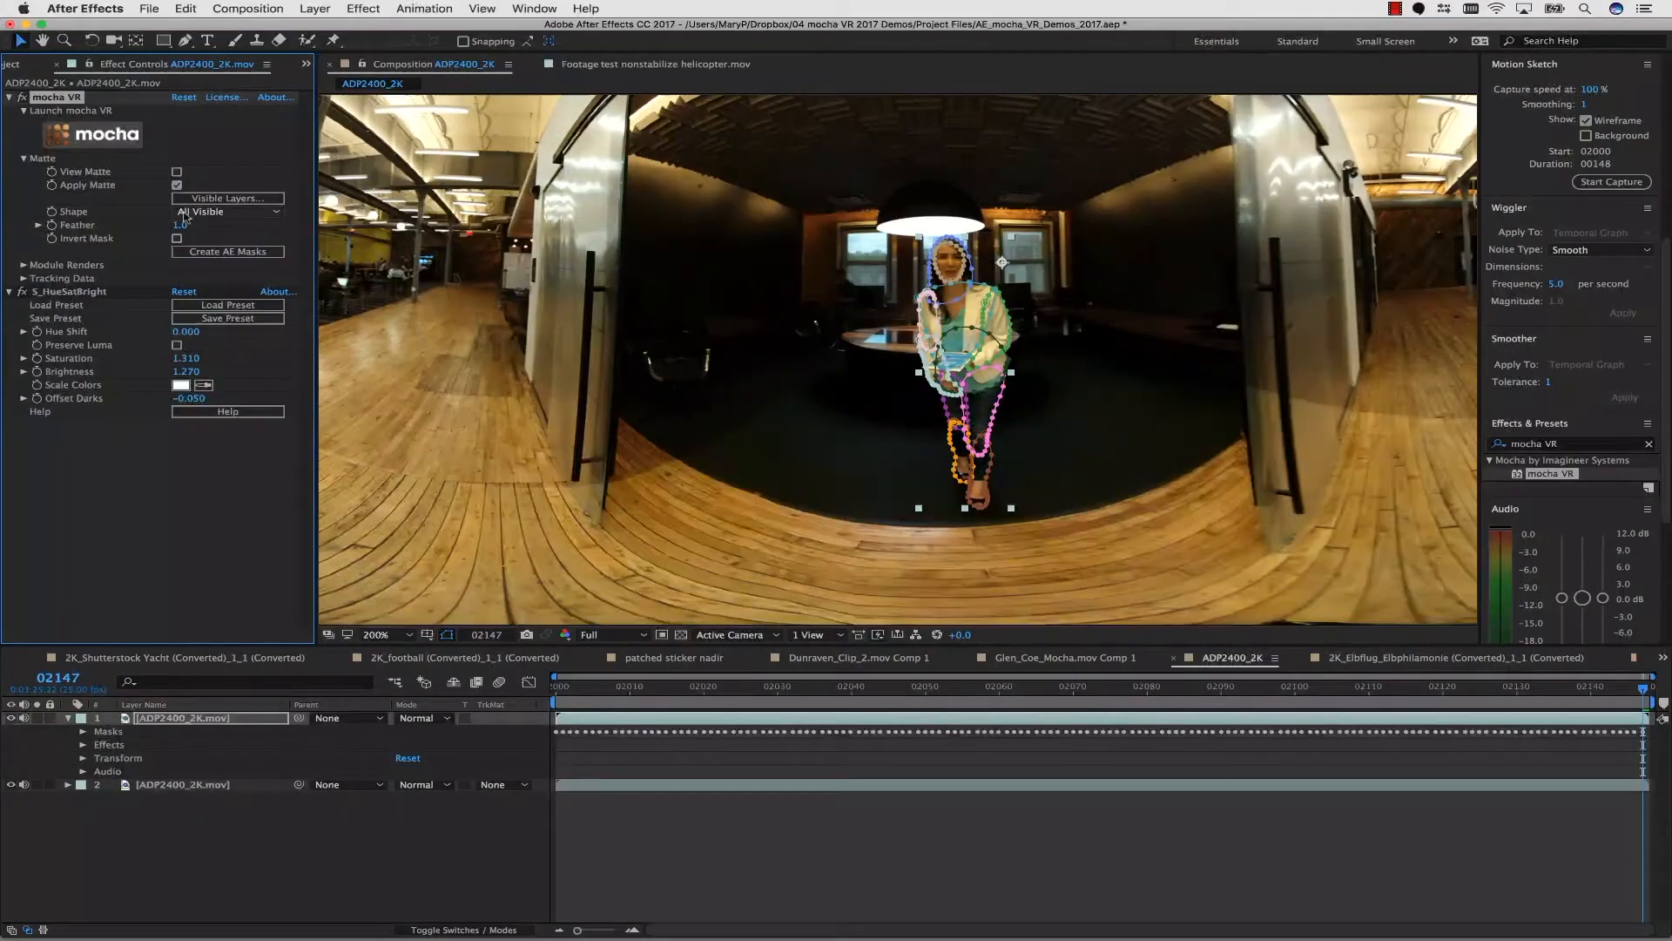
{"action": "left_click", "coordinate": [195, 201]}
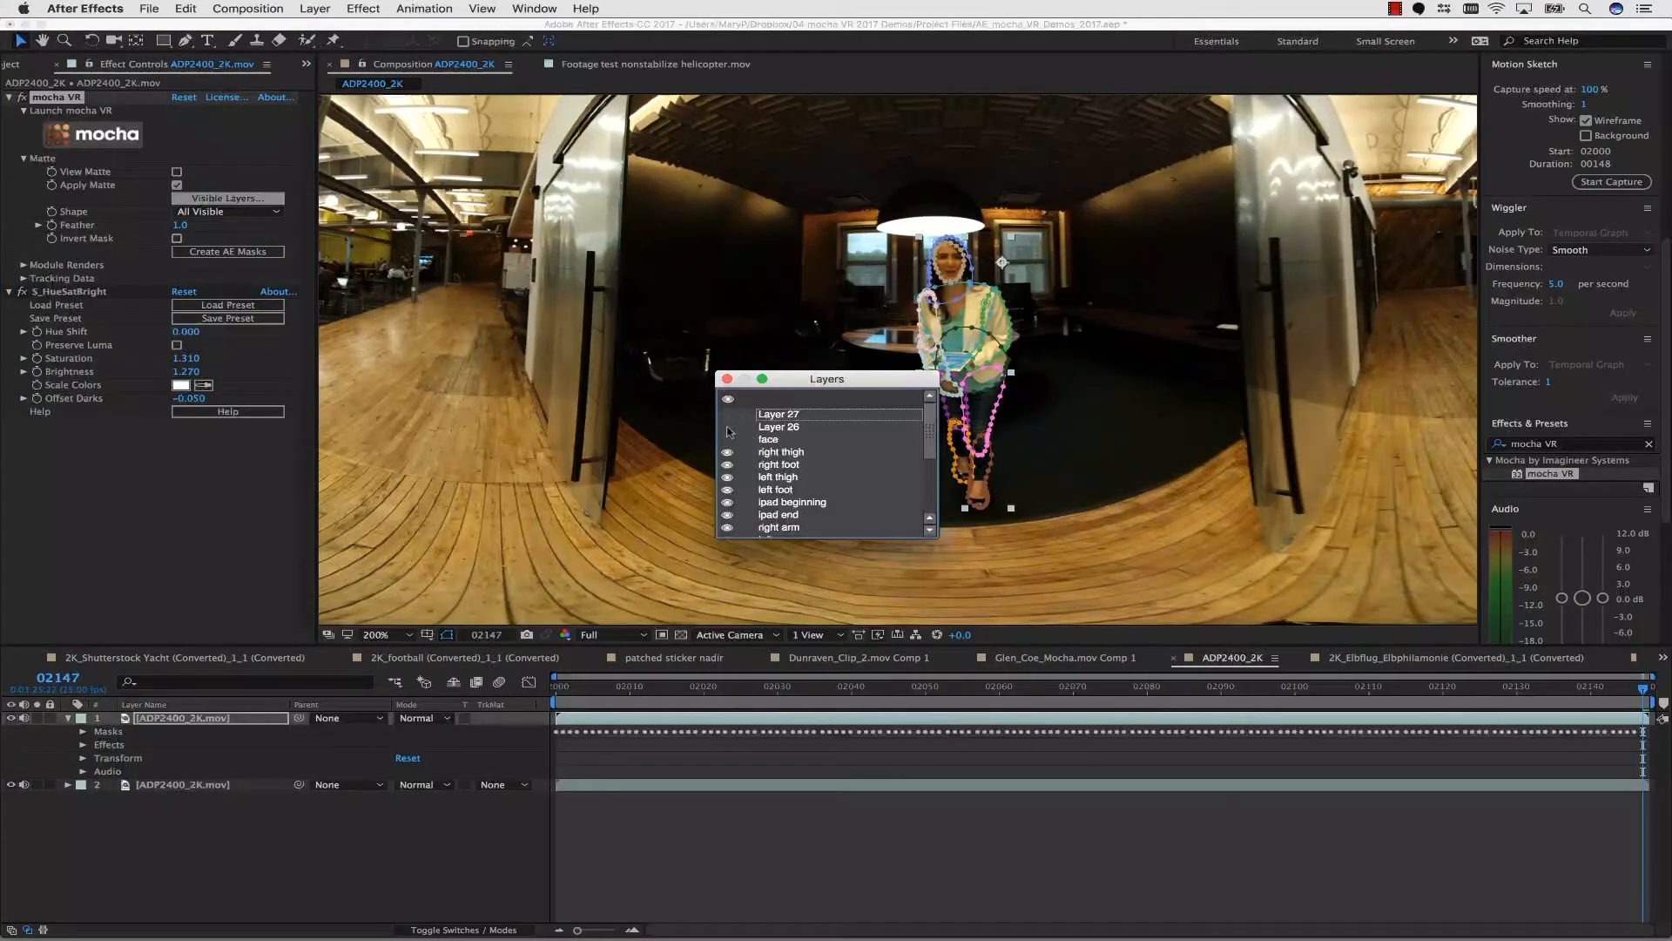
{"action": "left_click", "coordinate": [728, 379]}
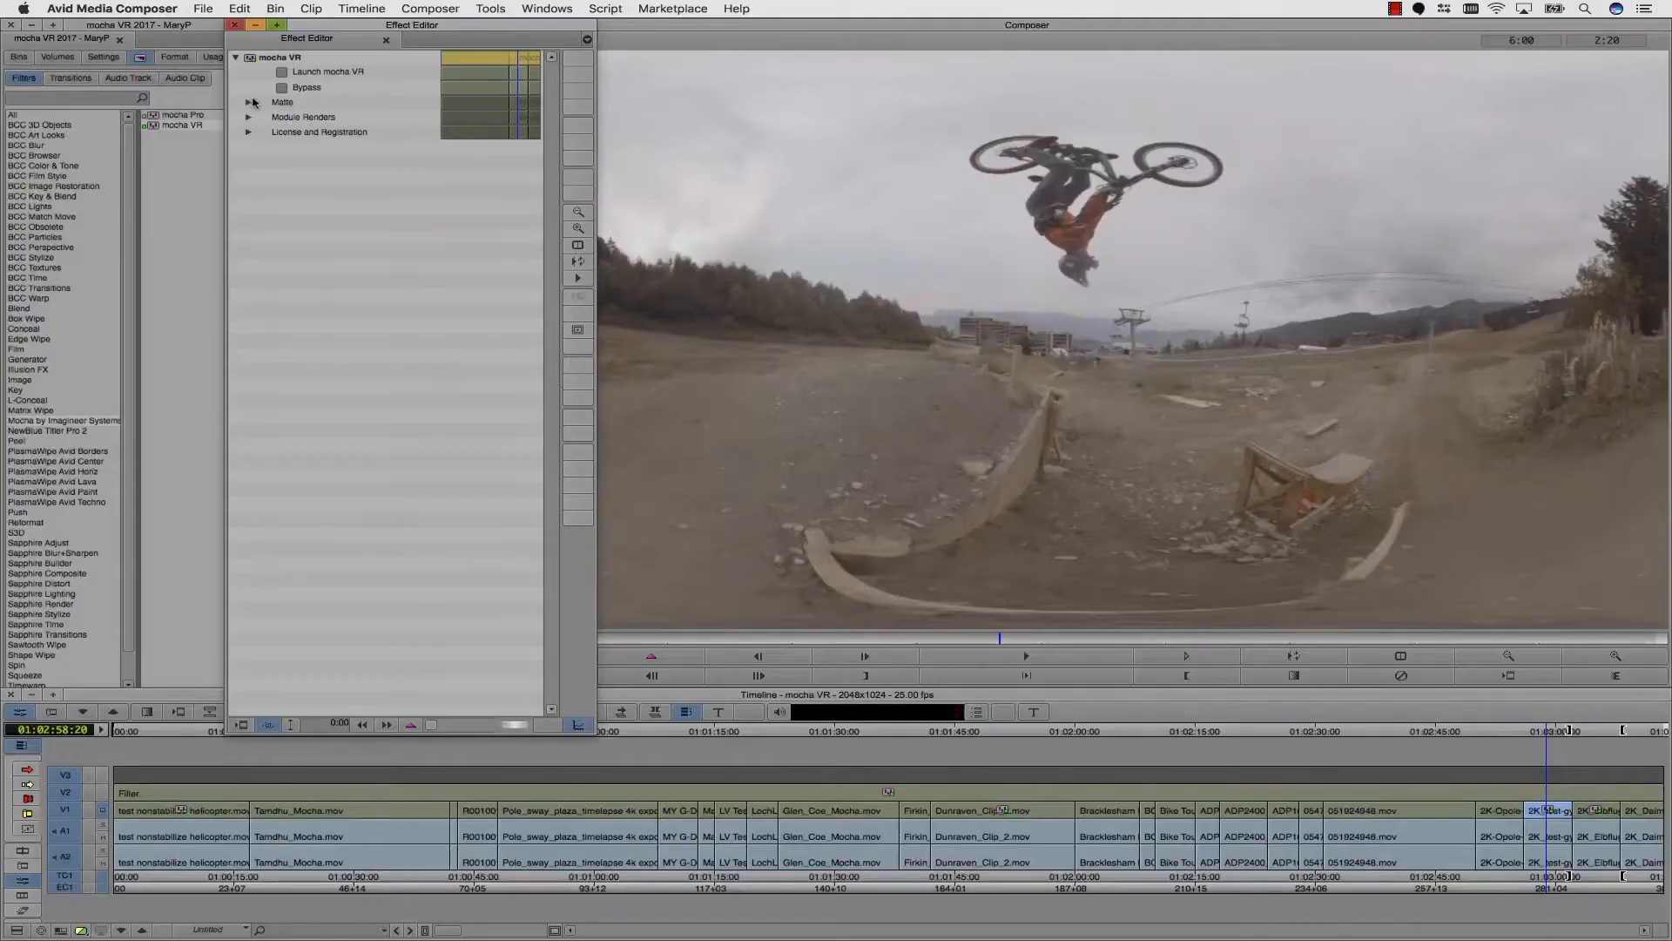
Step: In Avid Media Composer, launch mocha VR for the clip of the upside-down mountain biker
{"action": "left_click", "coordinate": [283, 74]}
{"action": "left_click", "coordinate": [1004, 342]}
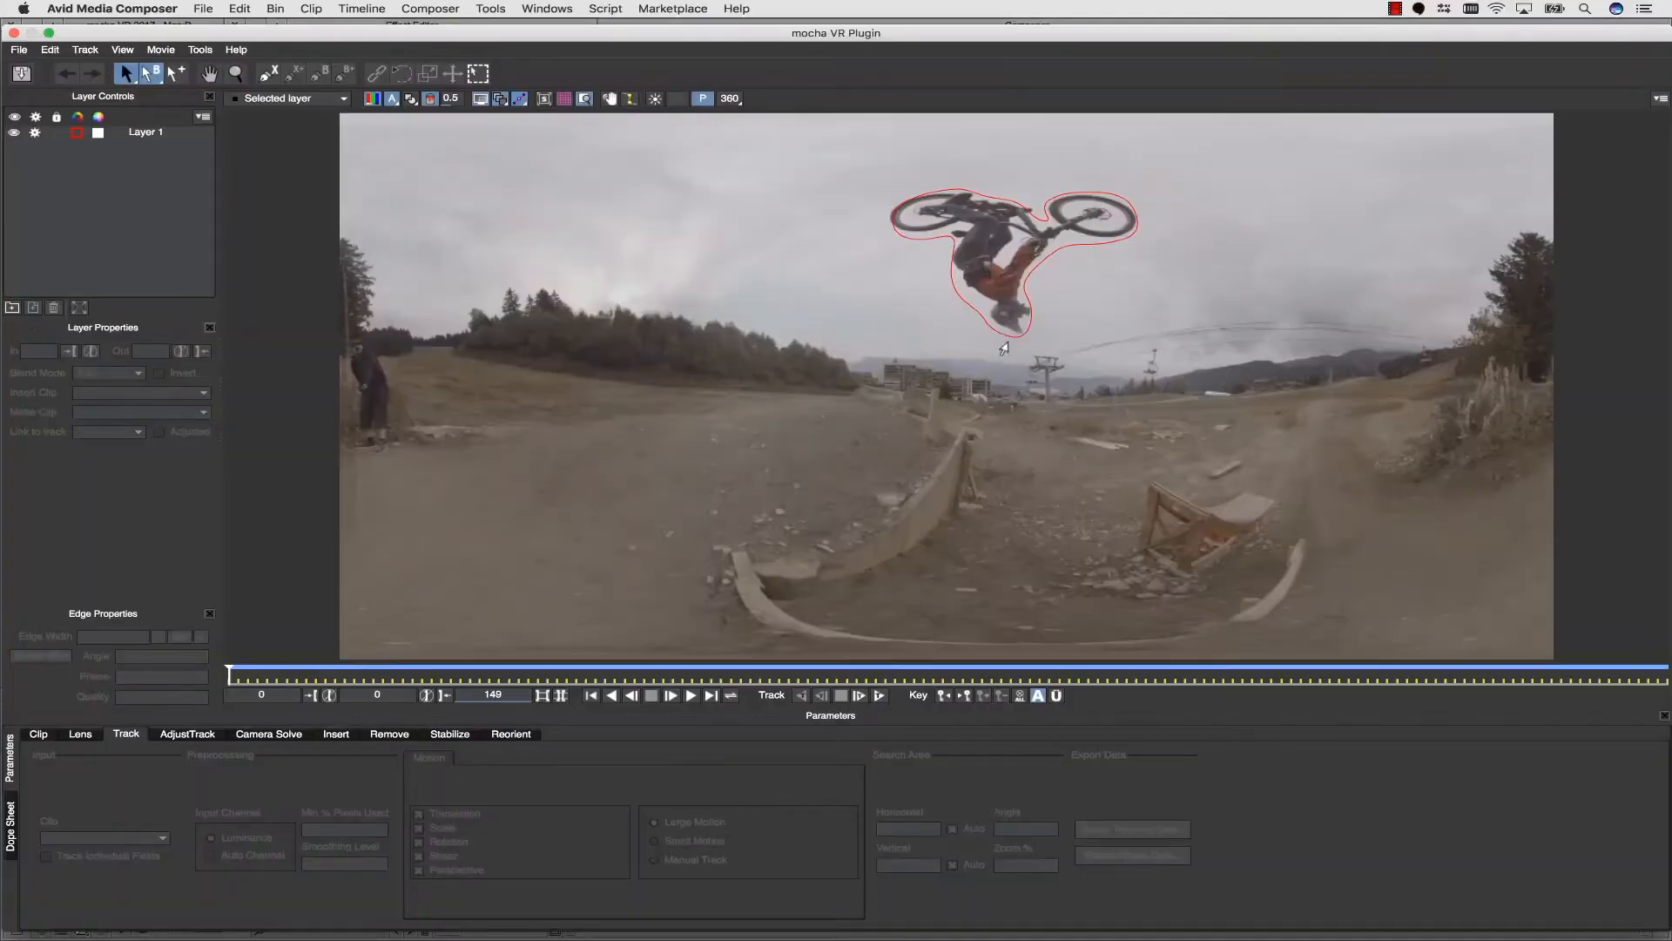
Step: Save the mountain biker's mask back to Avid Media Composer, turn on Apply Matte and increase the matte's feather
{"action": "left_click", "coordinate": [1044, 226]}
{"action": "left_click", "coordinate": [22, 75]}
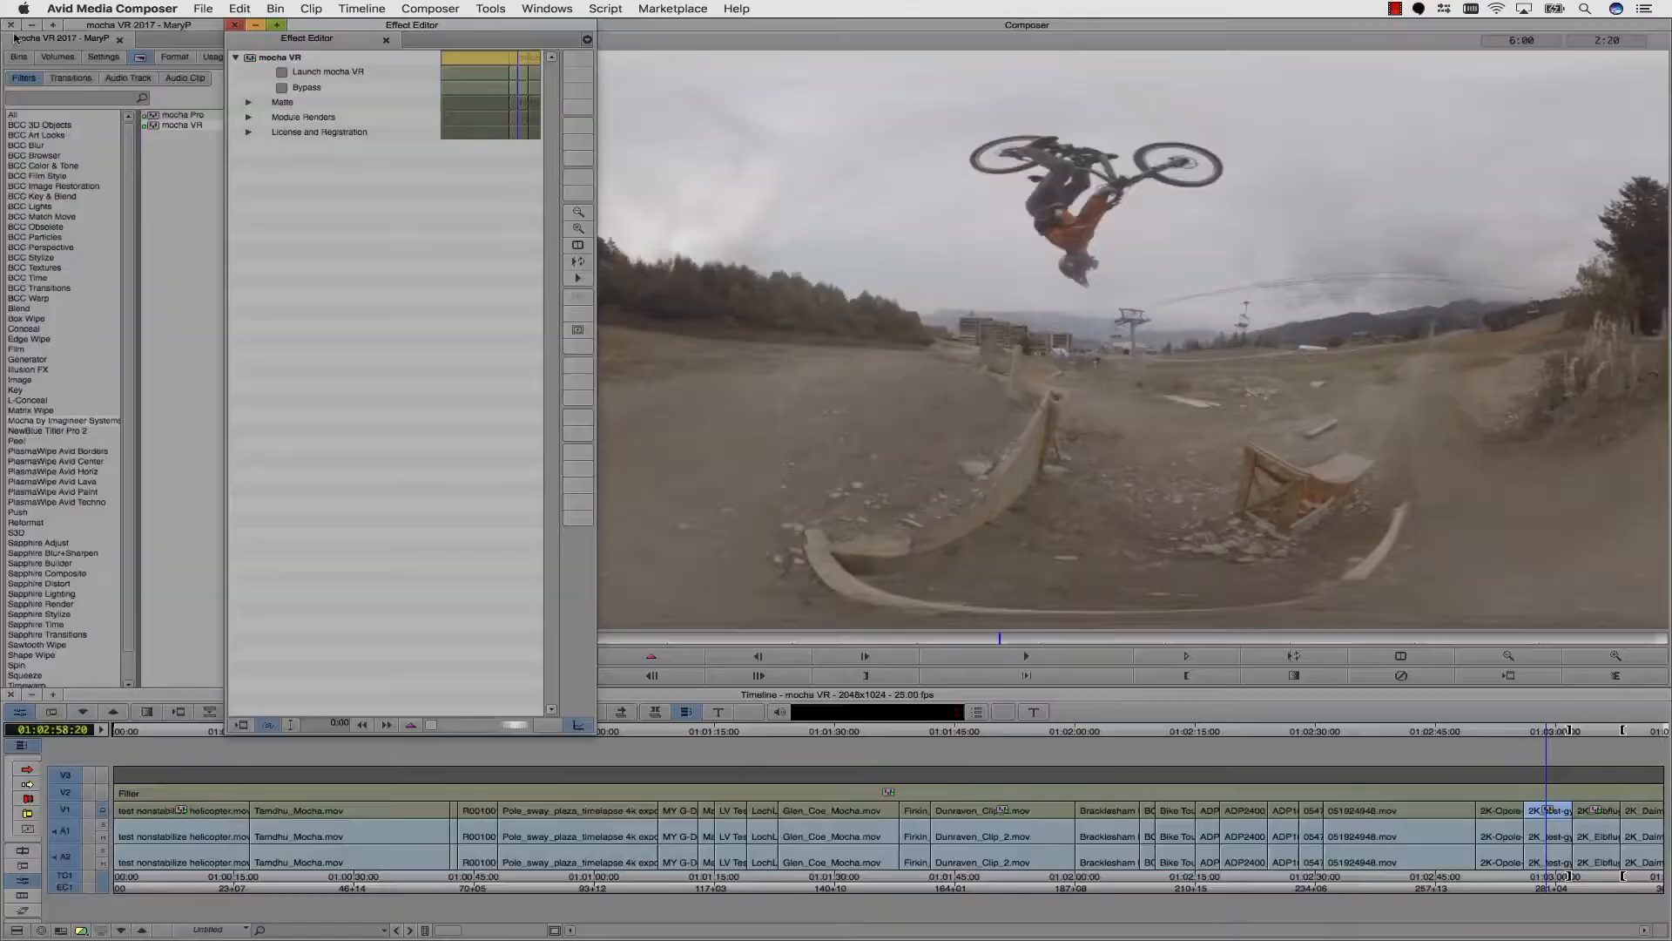
{"action": "left_click", "coordinate": [249, 117]}
{"action": "left_click", "coordinate": [249, 103]}
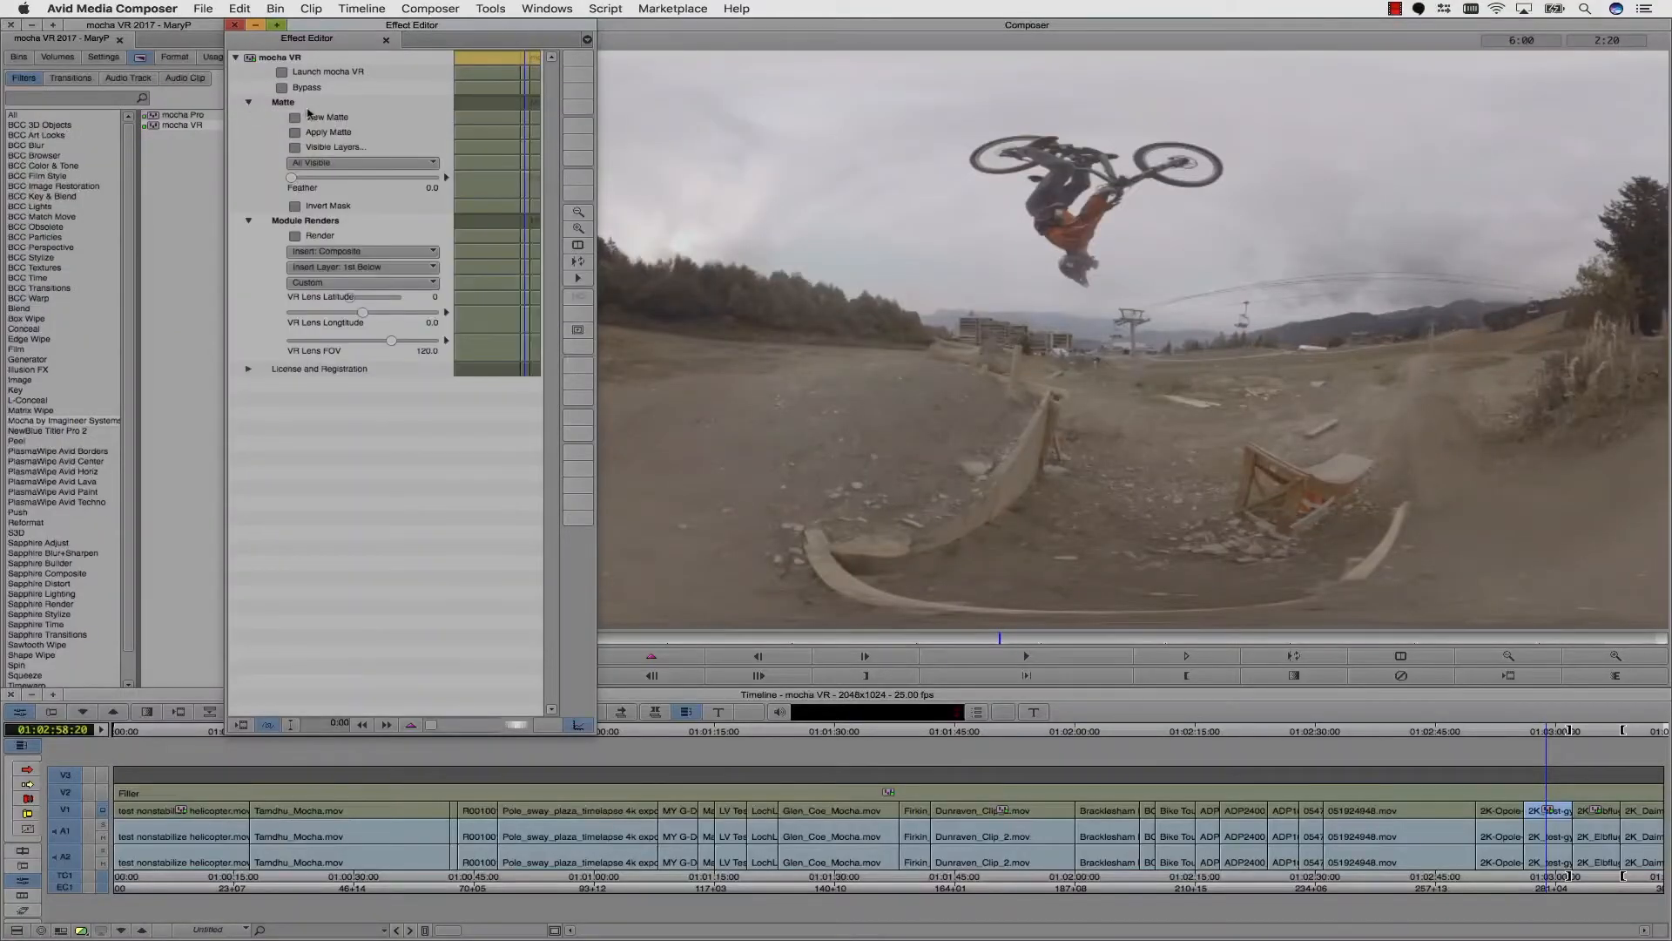
{"action": "left_click", "coordinate": [295, 133]}
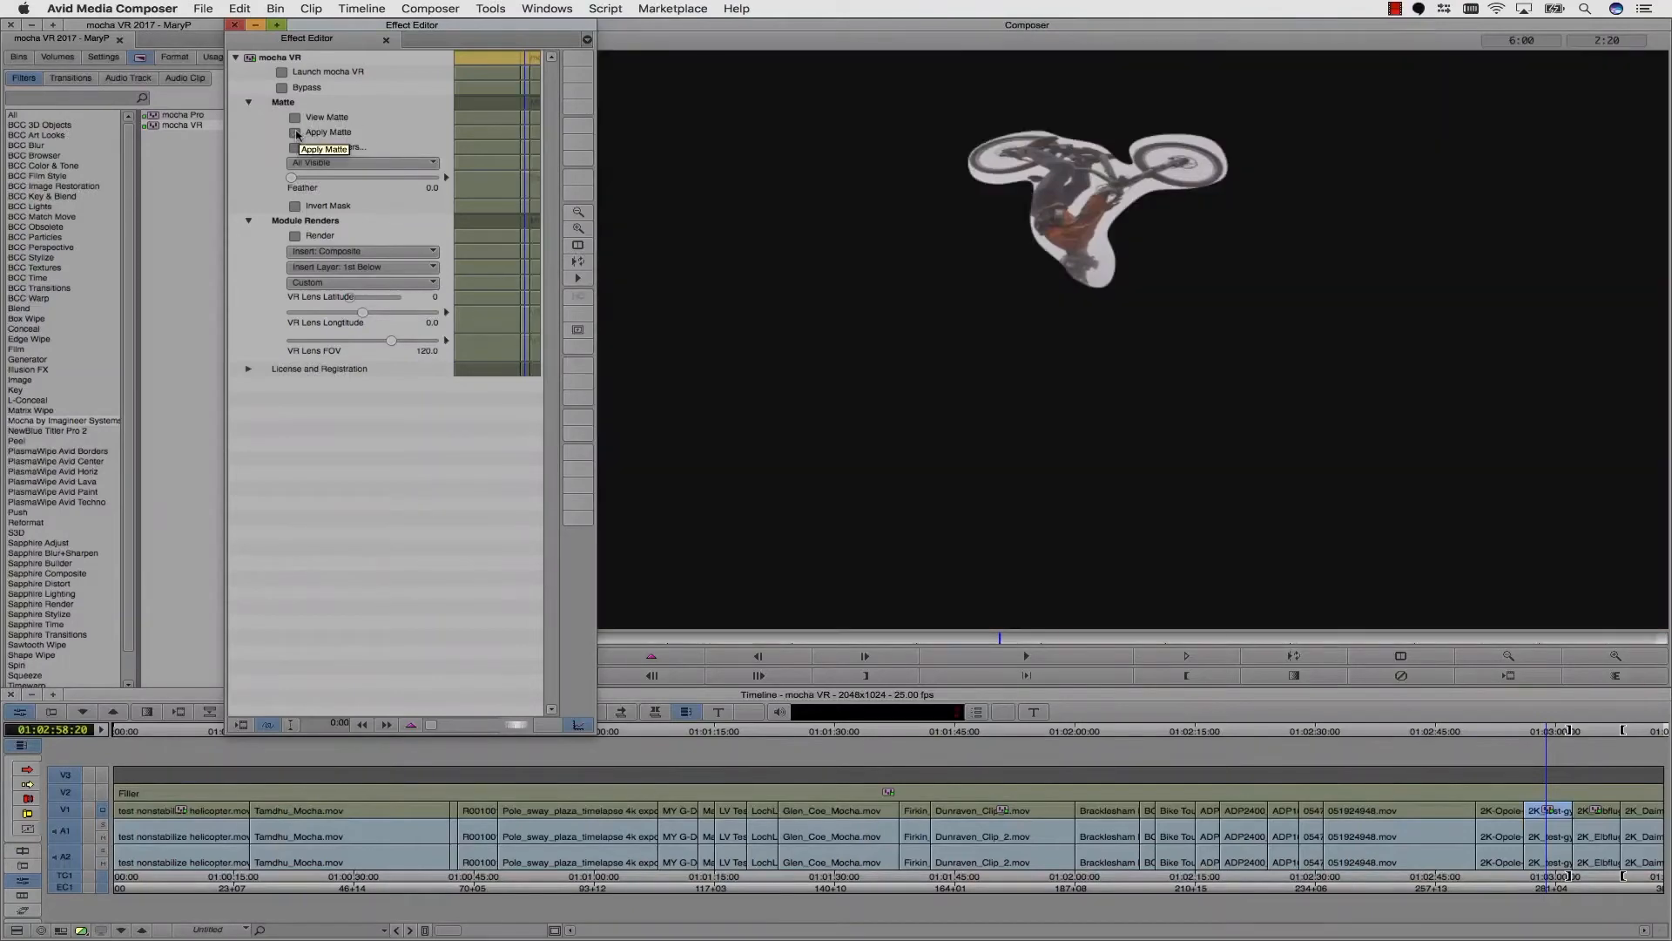
{"action": "left_click_drag", "start_coordinate": [291, 178], "coordinate": [338, 180]}
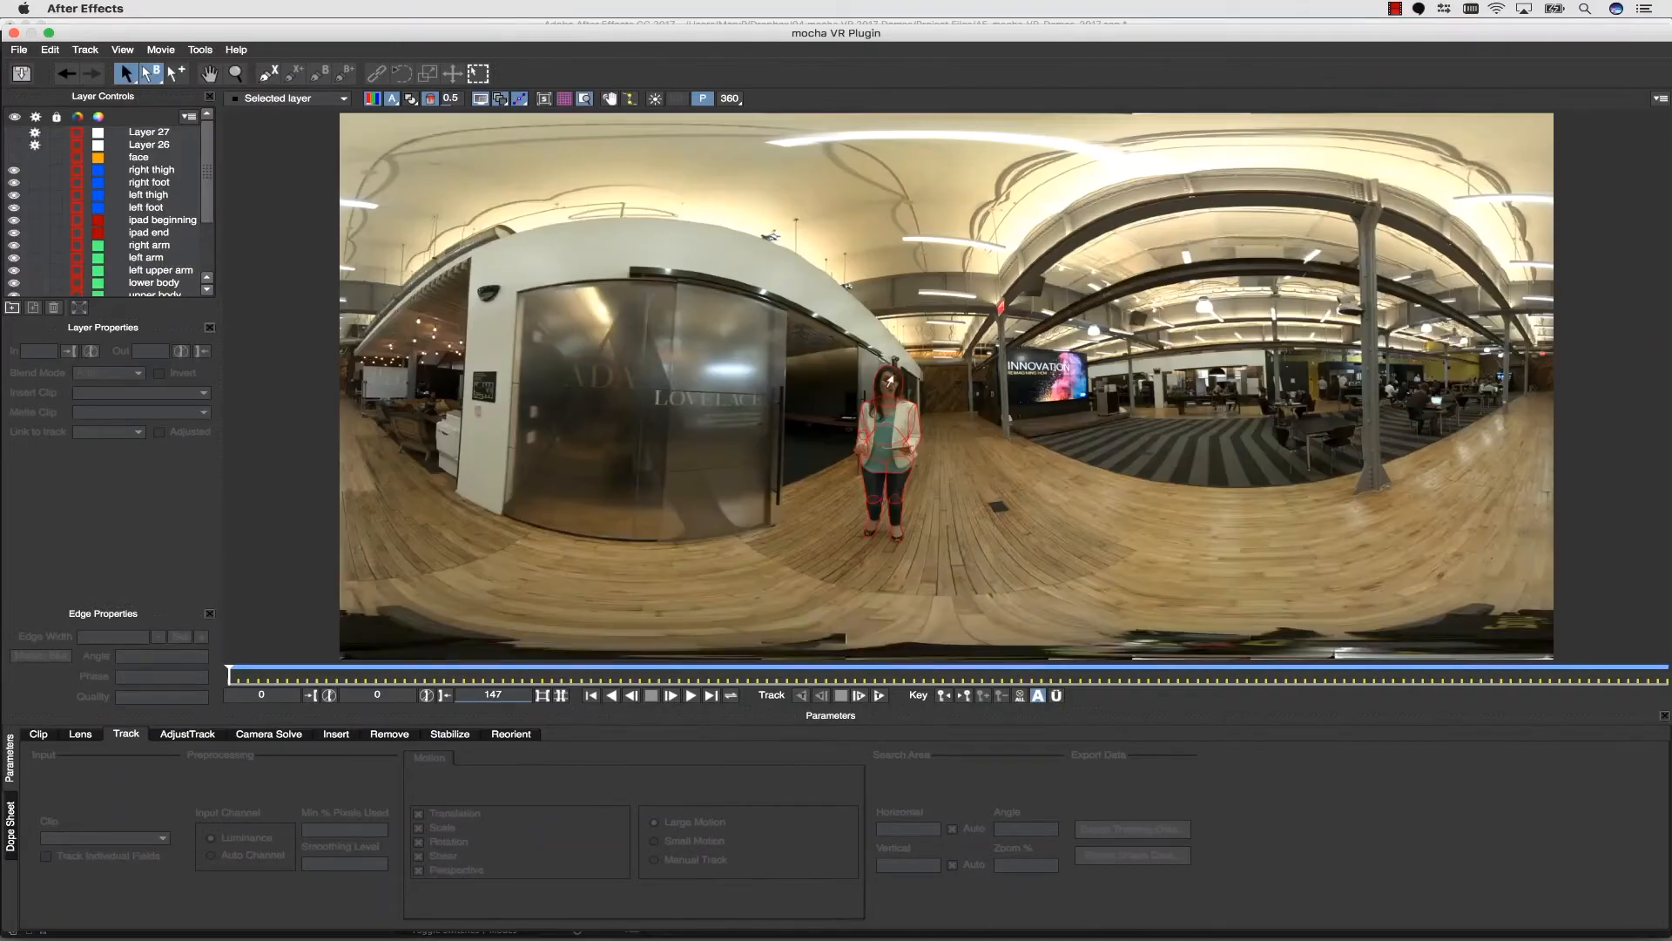
Step: In mocha VR for After Effects, select the woman's head spline and review the available shape data export formats
{"action": "left_click", "coordinate": [889, 381]}
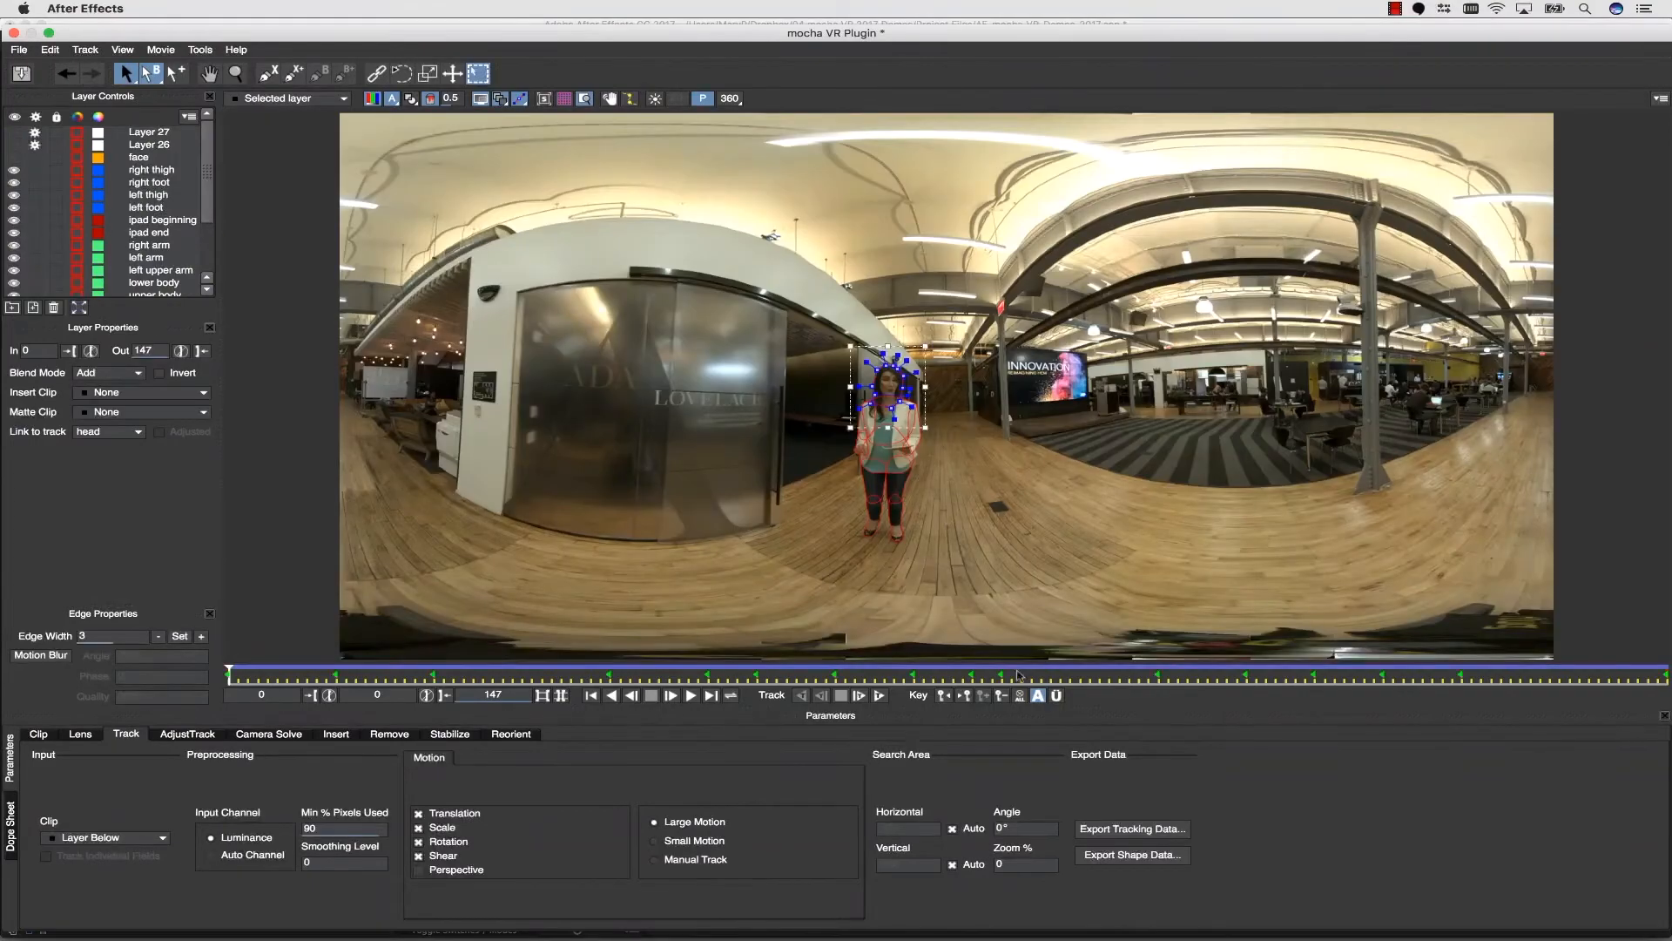
{"action": "left_click", "coordinate": [1130, 854]}
{"action": "left_click", "coordinate": [817, 456]}
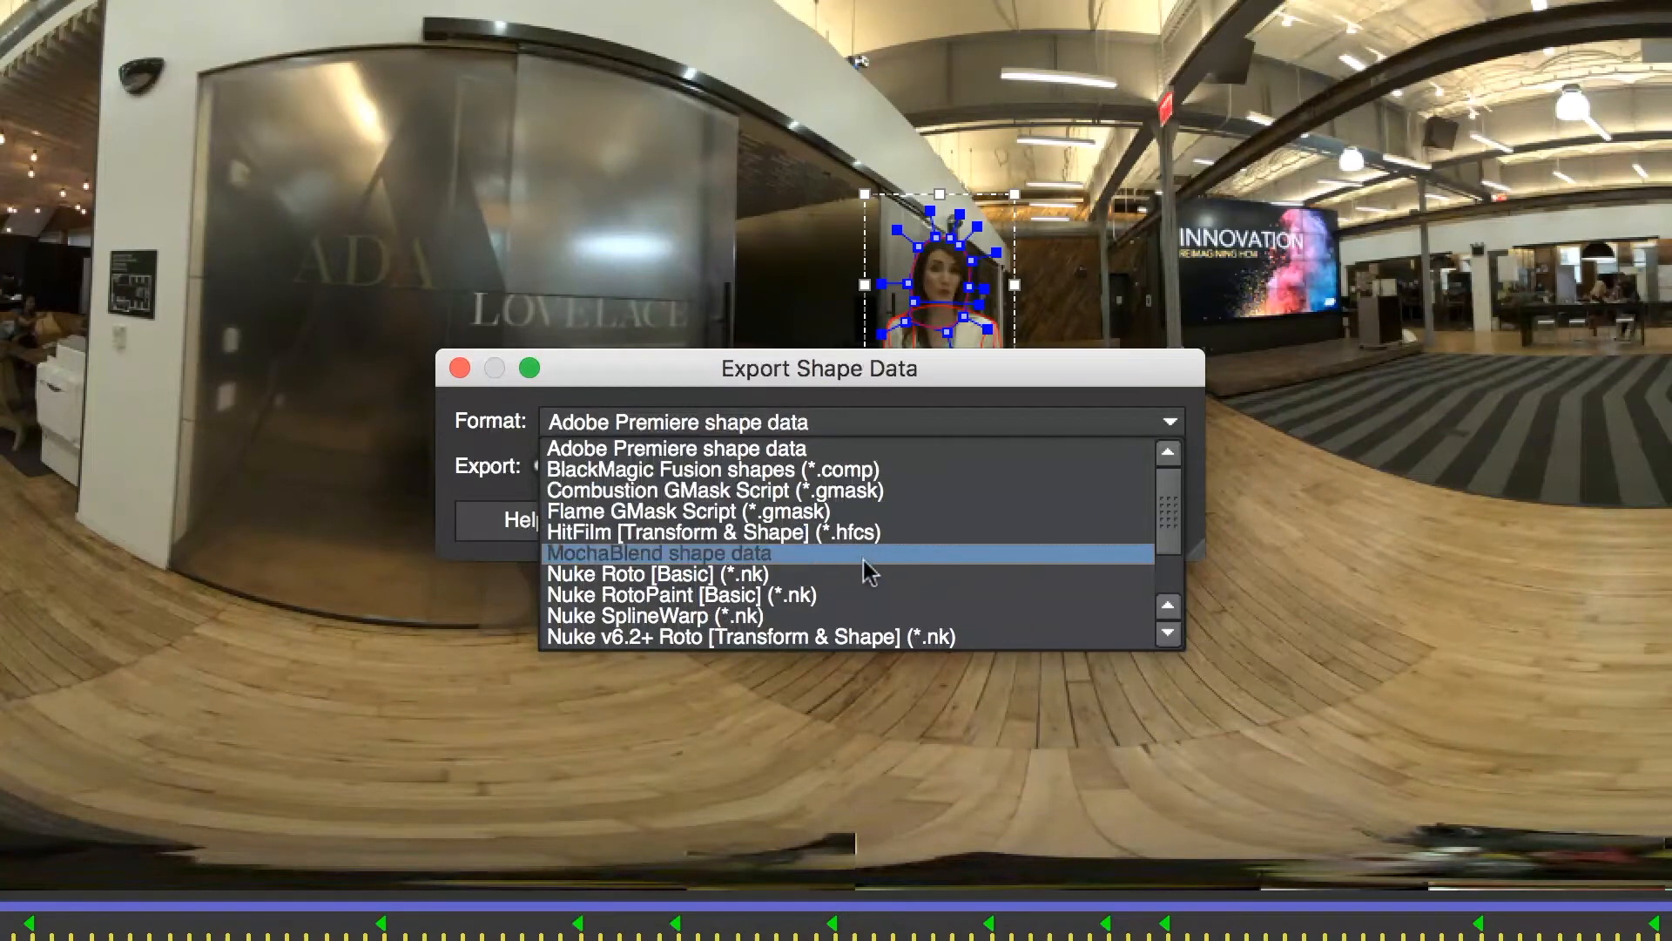
{"action": "scroll", "coordinate": [858, 601], "scroll_direction": "down", "scroll_amount": 4}
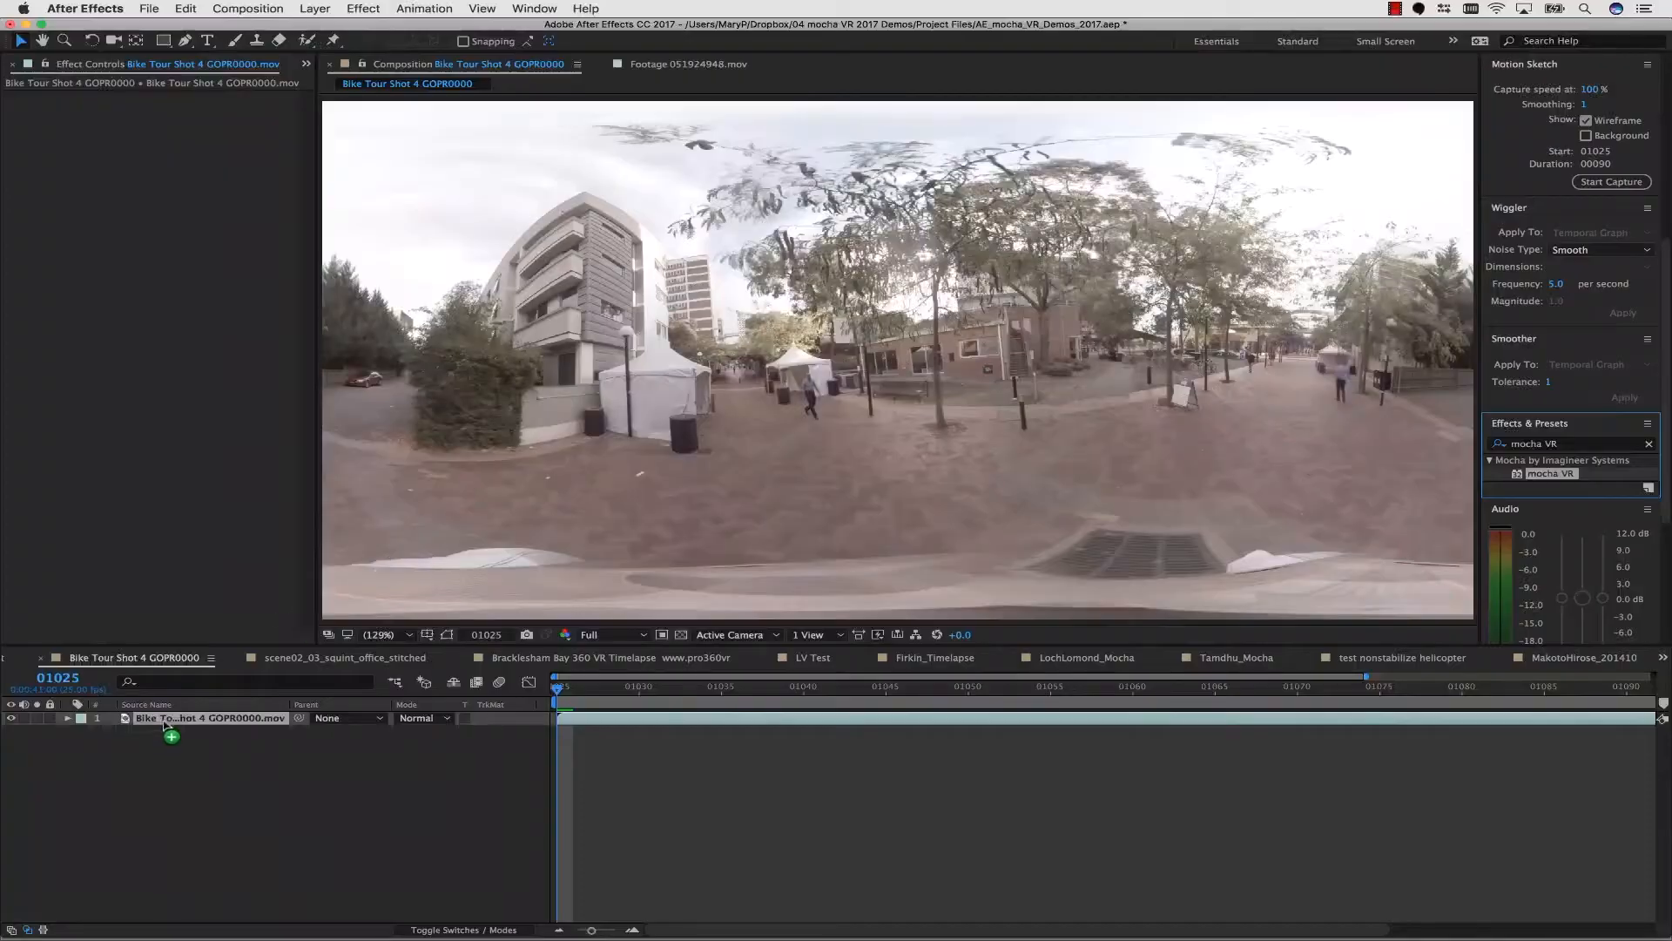
Step: Apply mocha VR to the Bike Tour Shot 4 layer and render Lens: Undistort with latitude -86, longitude -16 and FOV 122
{"action": "left_click_drag", "start_coordinate": [165, 725], "coordinate": [166, 725]}
{"action": "left_click", "coordinate": [176, 196]}
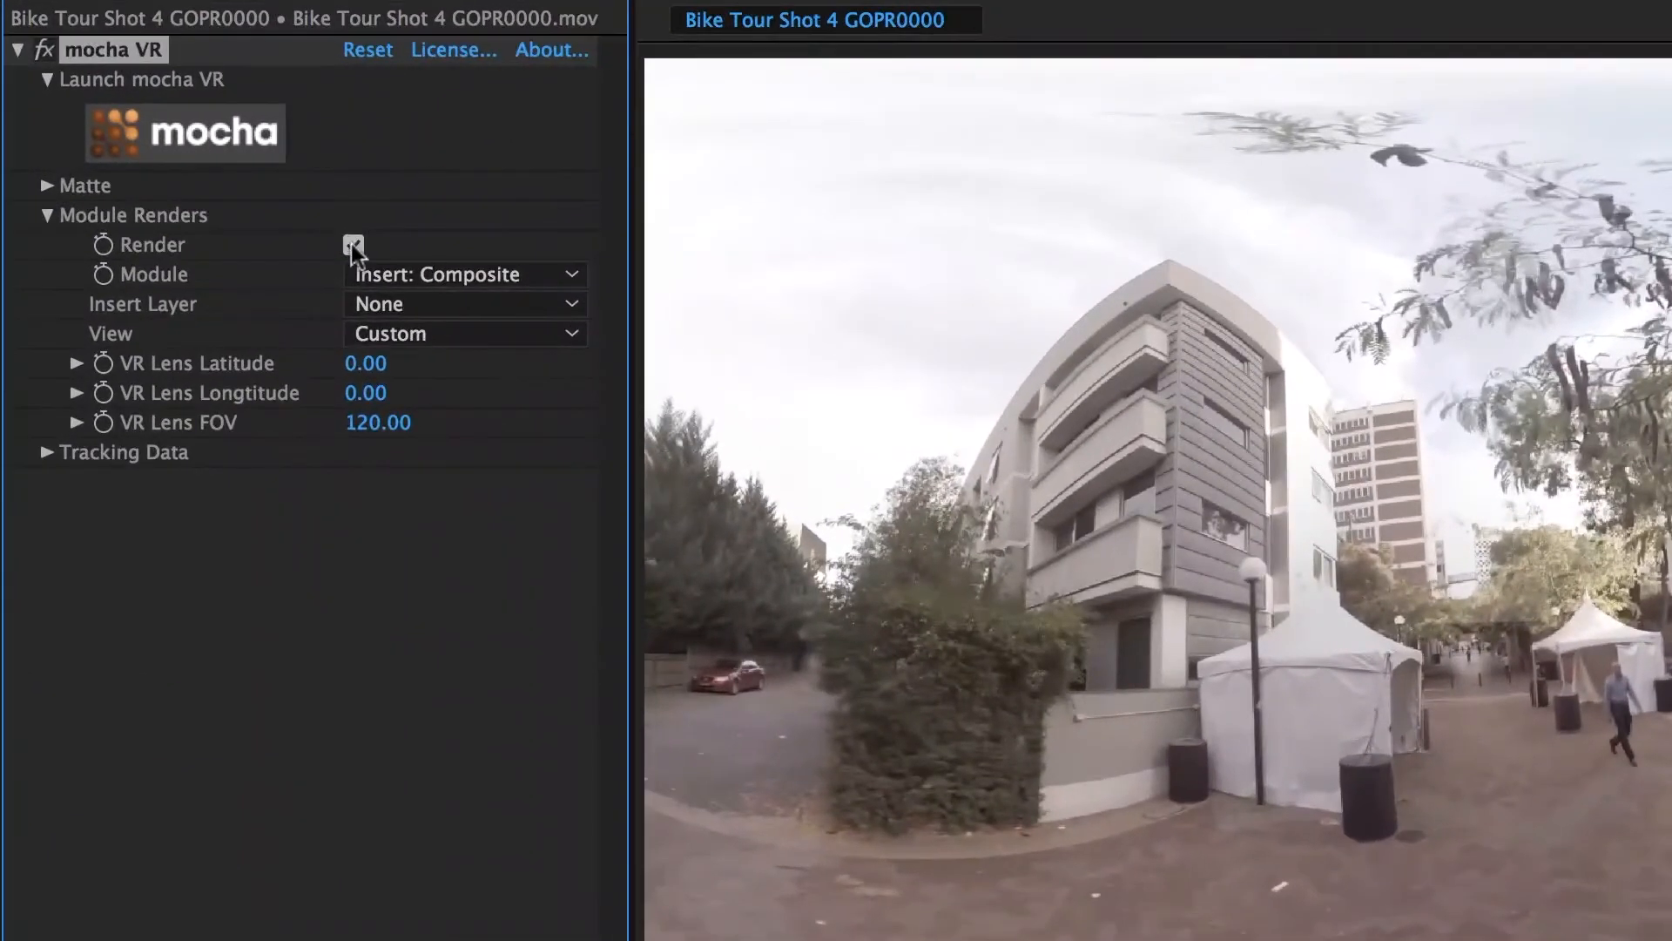
{"action": "left_click", "coordinate": [230, 210]}
{"action": "left_click", "coordinate": [467, 477]}
{"action": "left_click_drag", "start_coordinate": [377, 363], "coordinate": [211, 383]}
{"action": "mouse_move", "coordinate": [365, 393]}
{"action": "left_mouse_down"}
{"action": "mouse_move", "coordinate": [414, 393]}
{"action": "mouse_move", "coordinate": [261, 392]}
{"action": "mouse_move", "coordinate": [409, 387]}
{"action": "mouse_move", "coordinate": [342, 387]}
{"action": "left_mouse_up"}
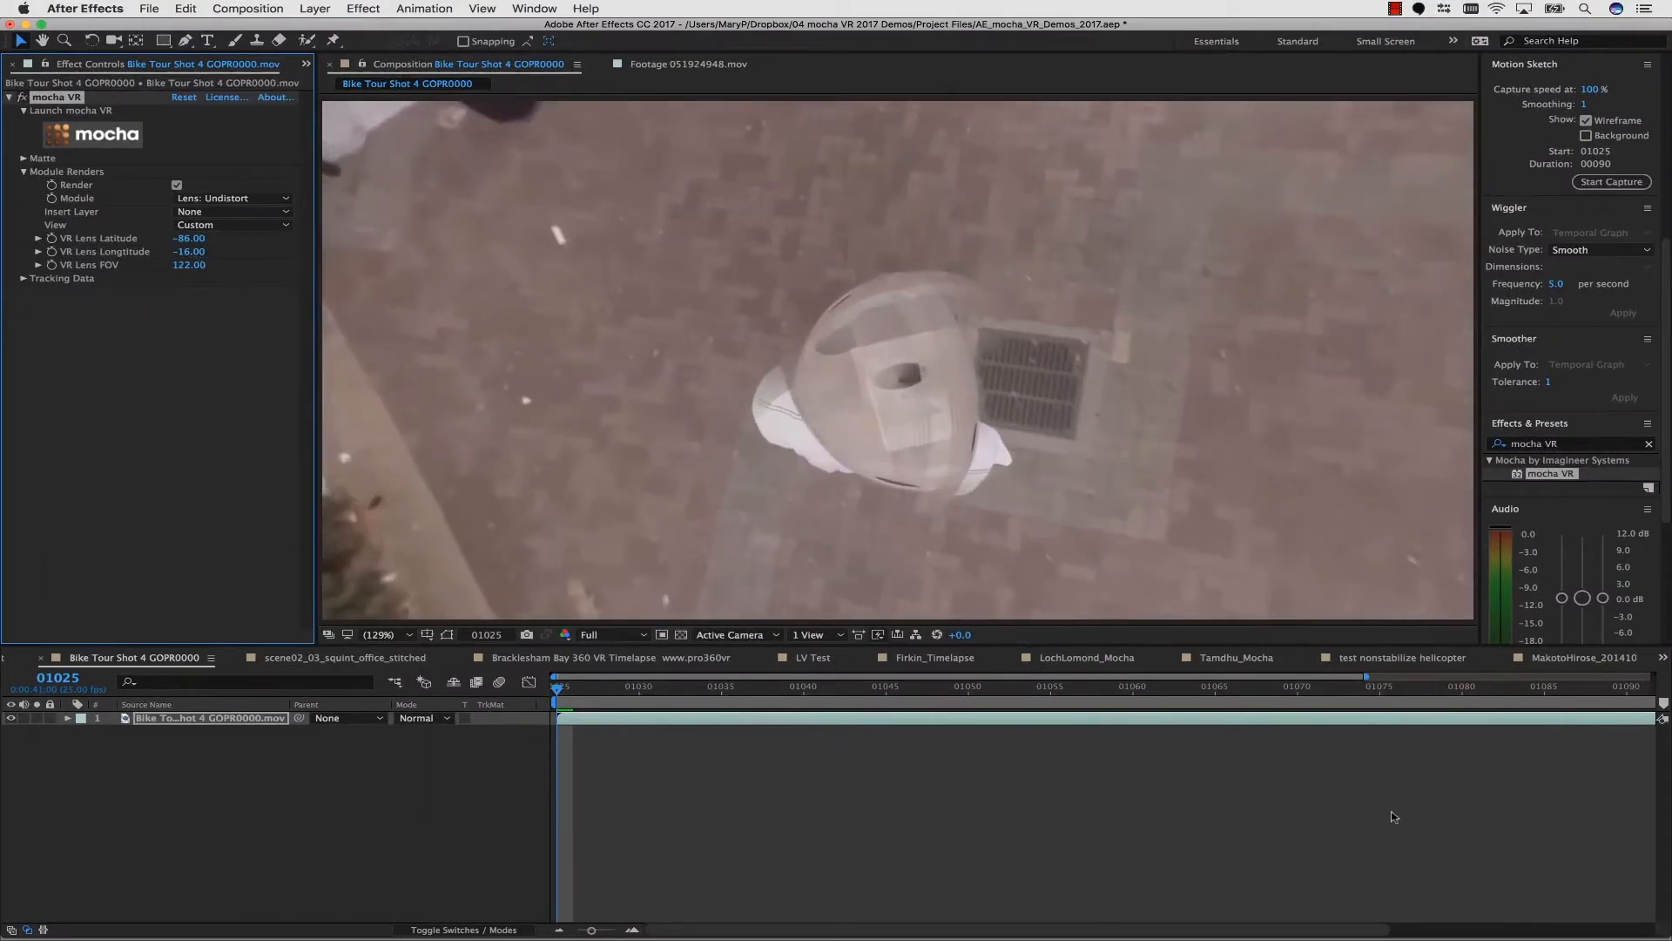
Step: Paste the Boris FX logo above the bike tour footage, positioned at 994, 512 and scaled to 297%
{"action": "left_click", "coordinate": [217, 728]}
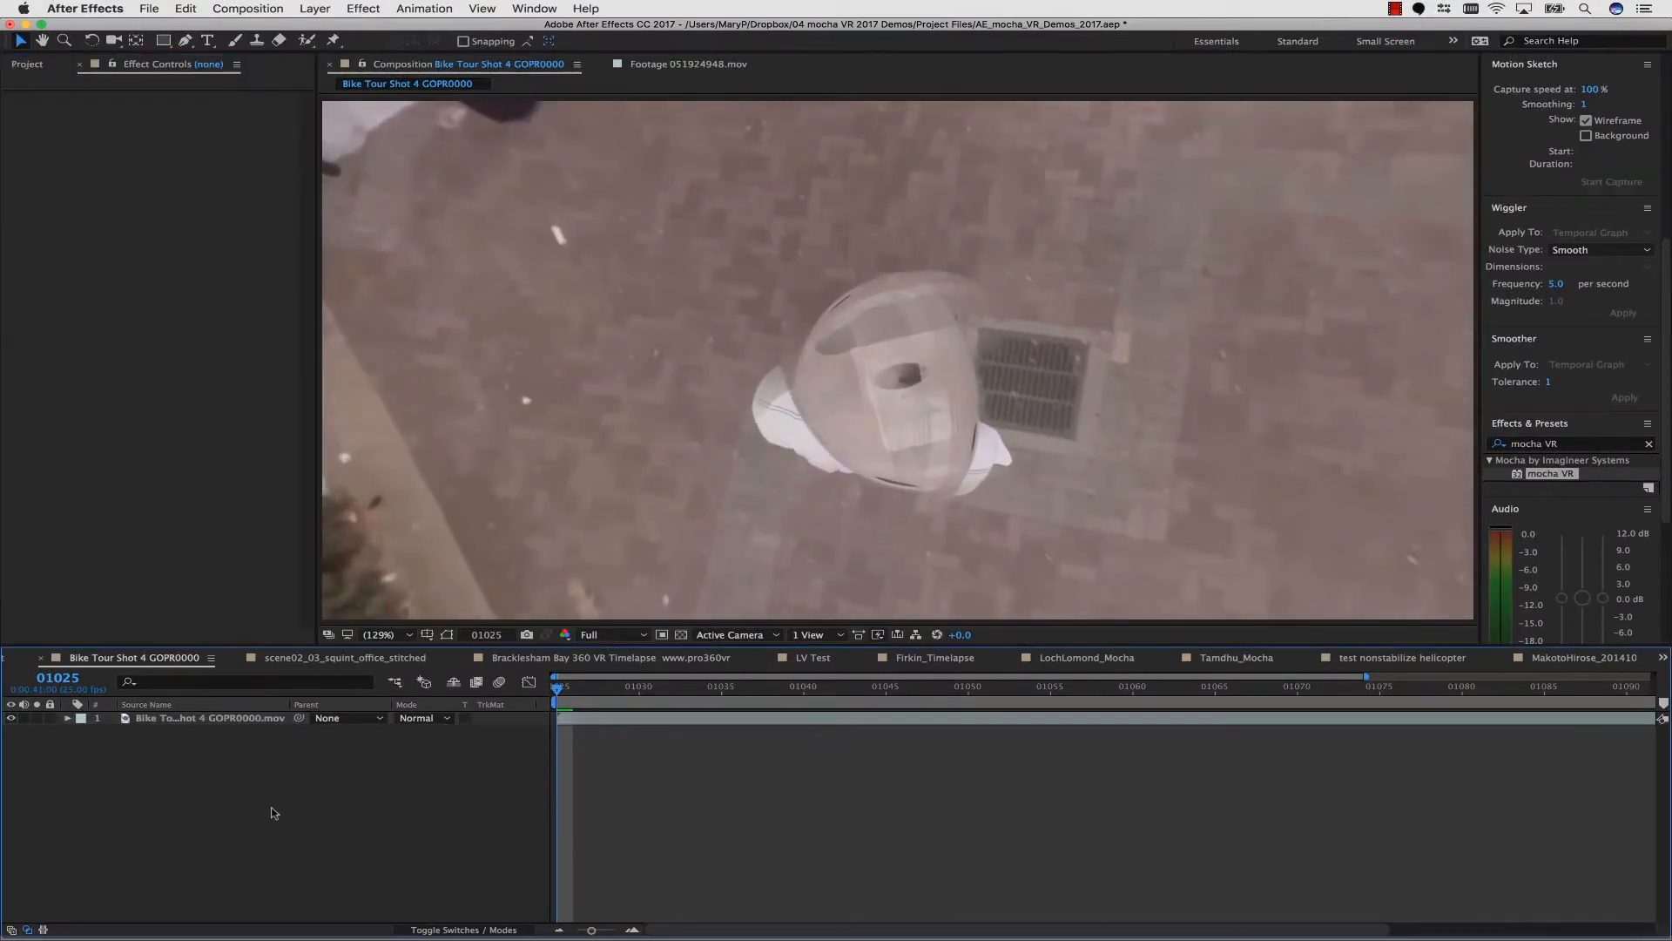
{"action": "key", "text": "super+v"}
{"action": "left_click", "coordinate": [68, 717]}
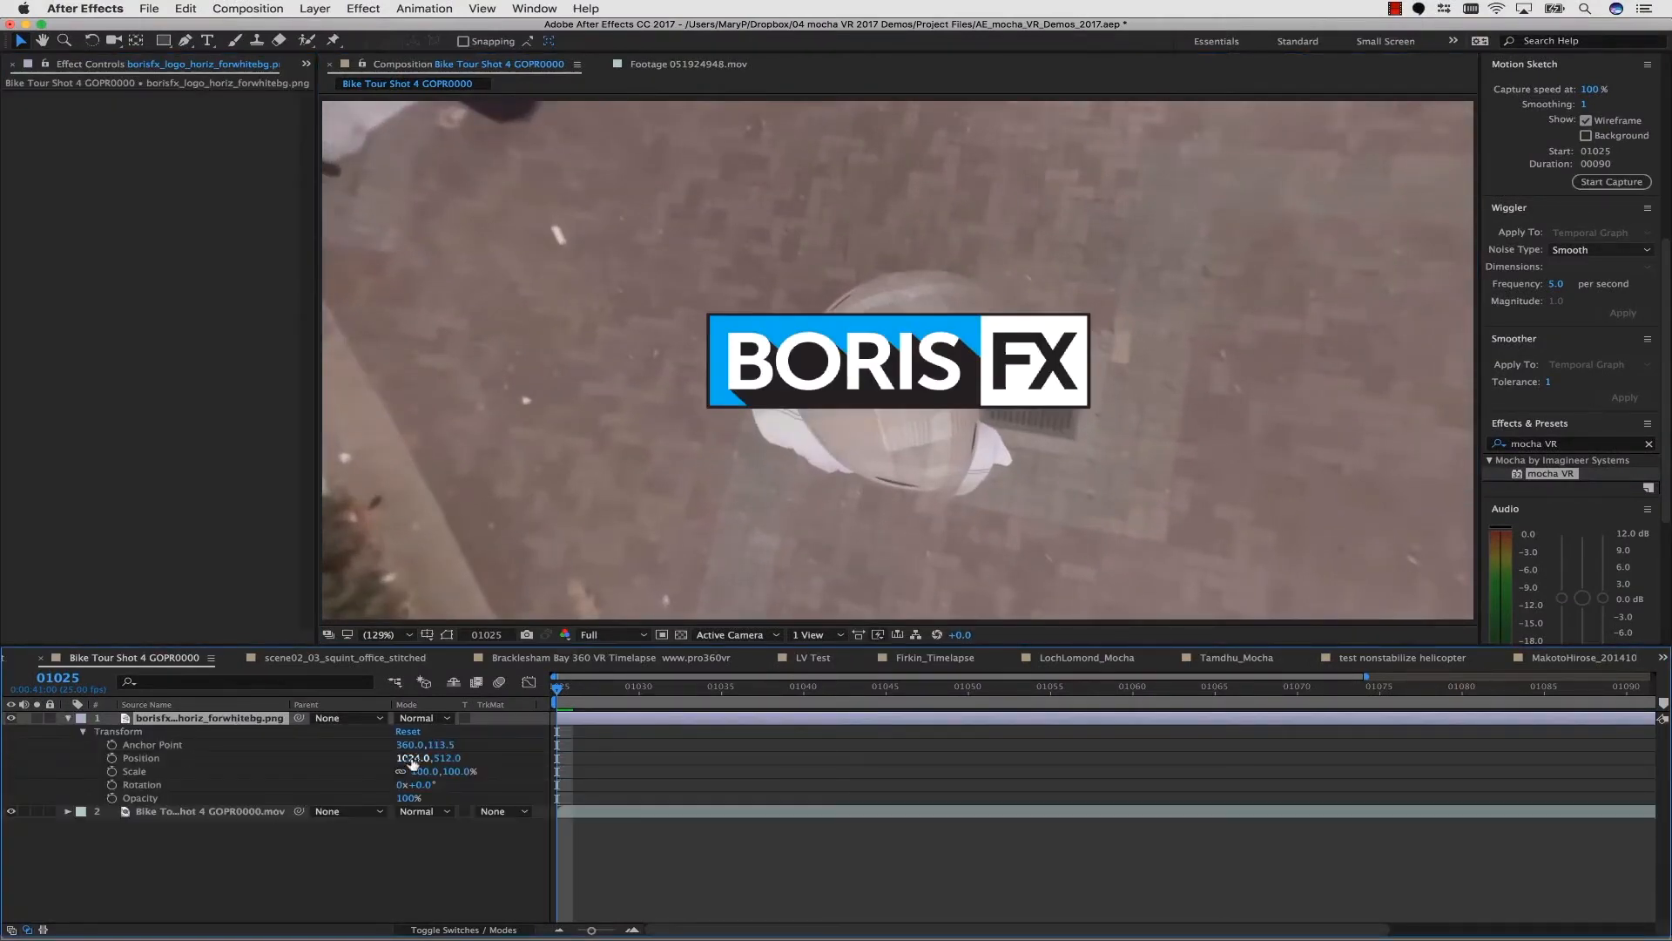
{"action": "left_click_drag", "start_coordinate": [414, 758], "coordinate": [557, 771]}
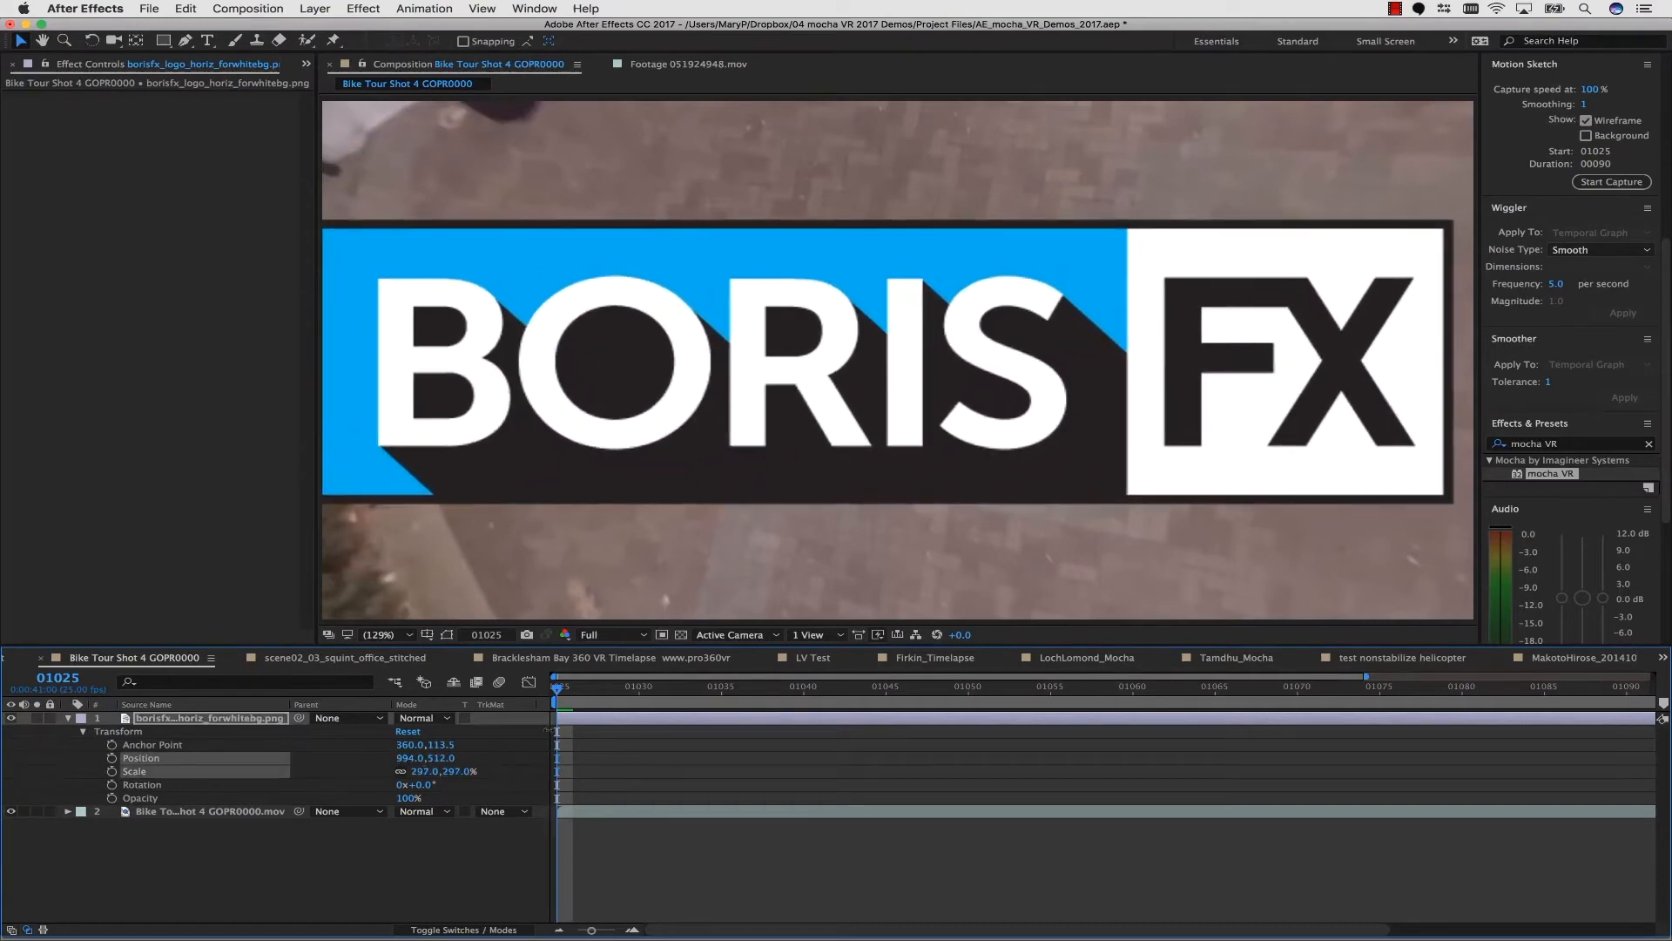
Step: Pre-compose the logo and bike tour layers as "redistort" and paste the copied mocha VR effect onto the pre-comp
{"action": "left_click", "coordinate": [209, 811]}
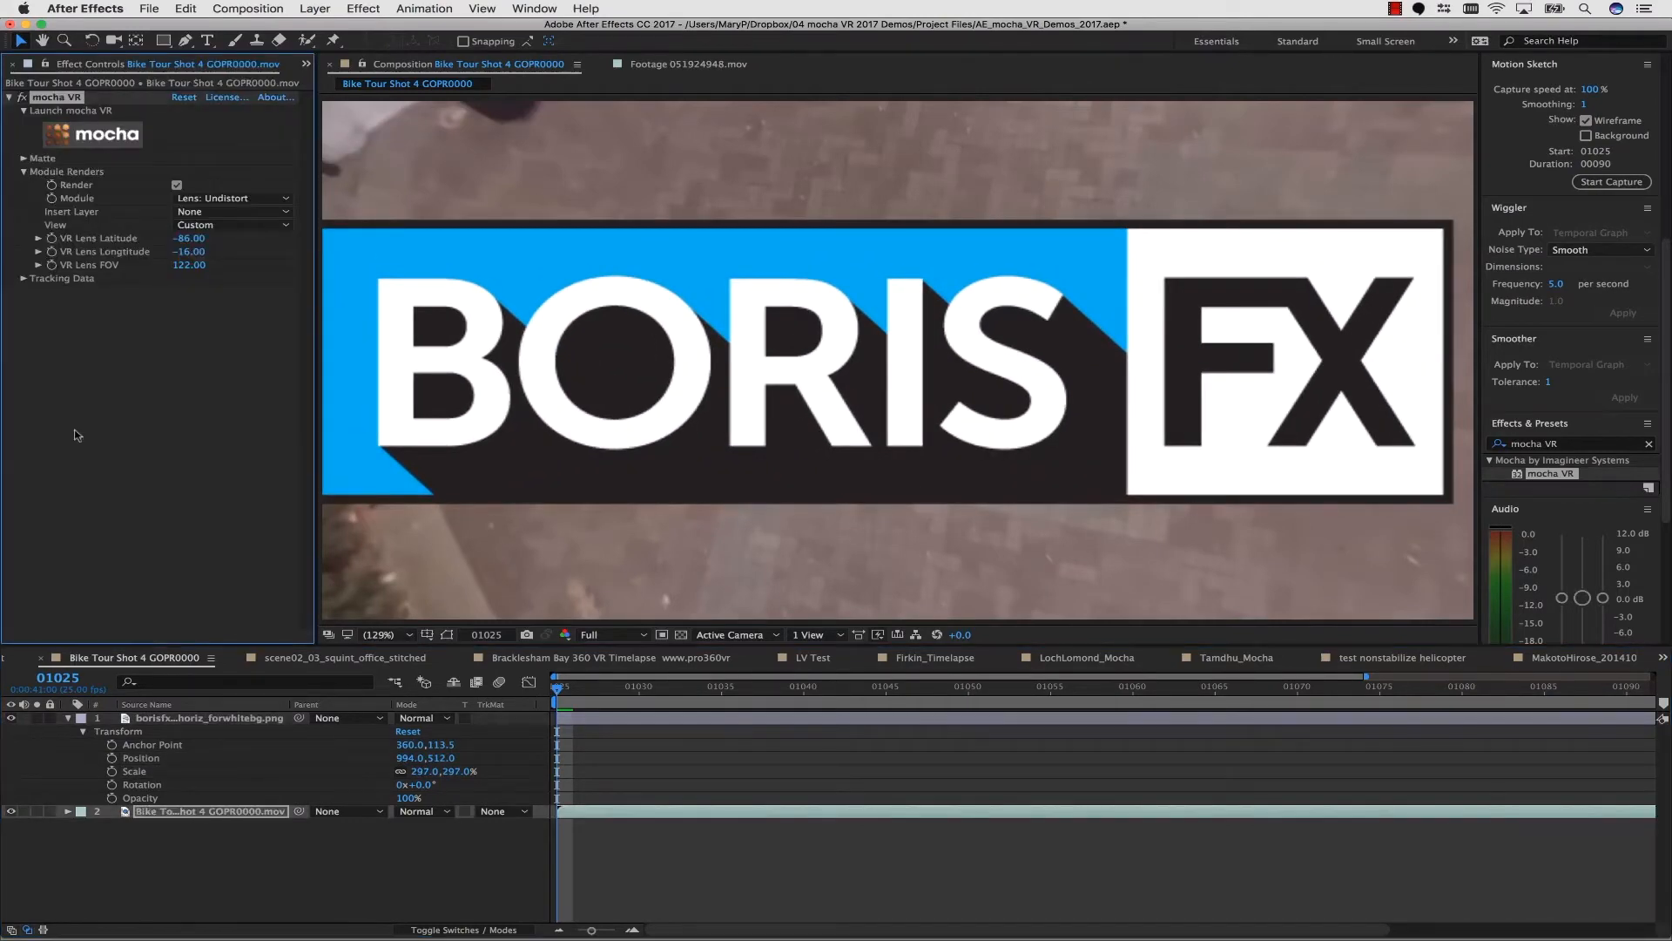
{"action": "left_click", "coordinate": [276, 7]}
{"action": "left_click", "coordinate": [392, 555]}
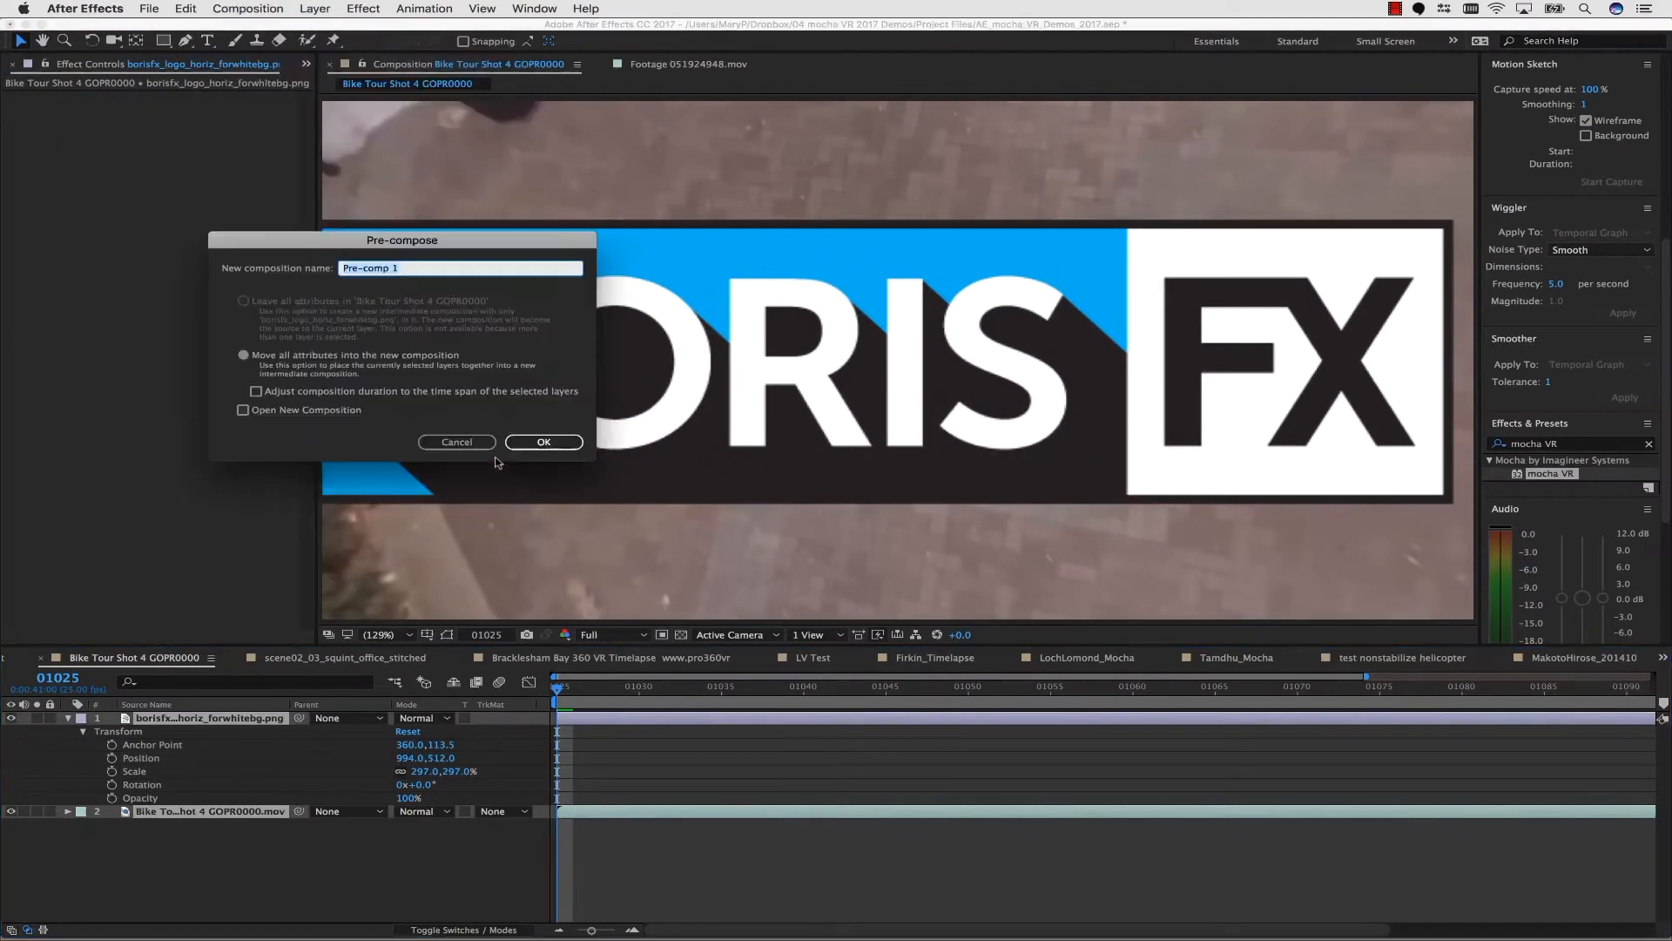
{"action": "left_click", "coordinate": [544, 442]}
{"action": "key", "text": "super+v"}
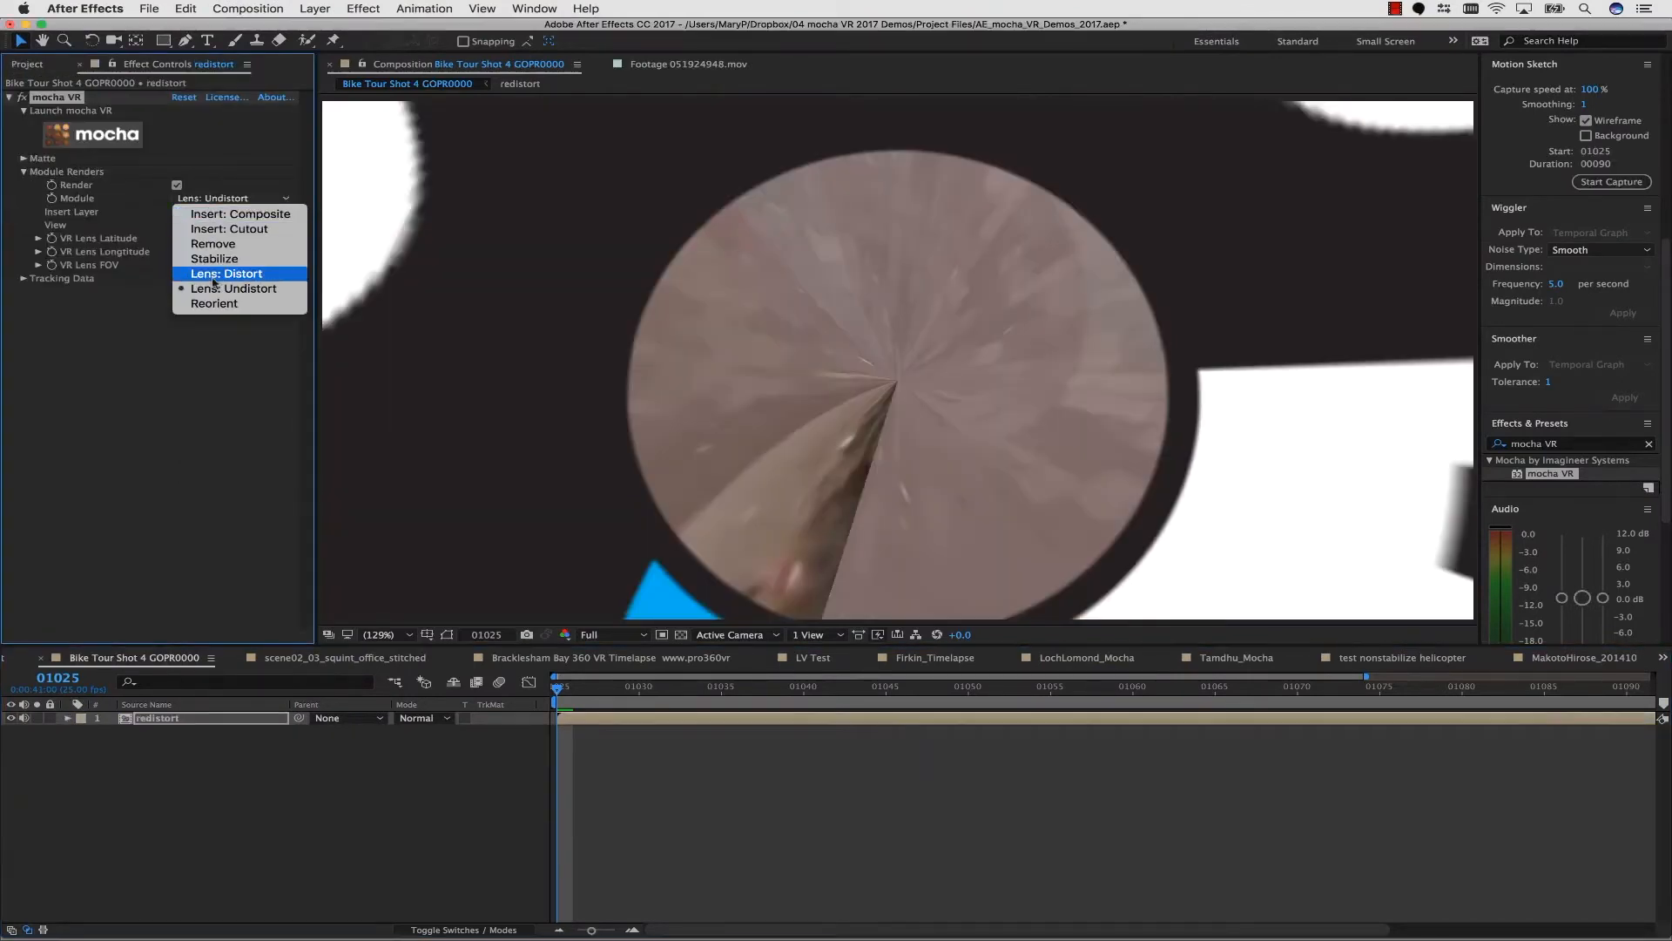
Step: Set the render module of the redistort layer's mocha VR effect to Lens: Distort
{"action": "left_click", "coordinate": [226, 273]}
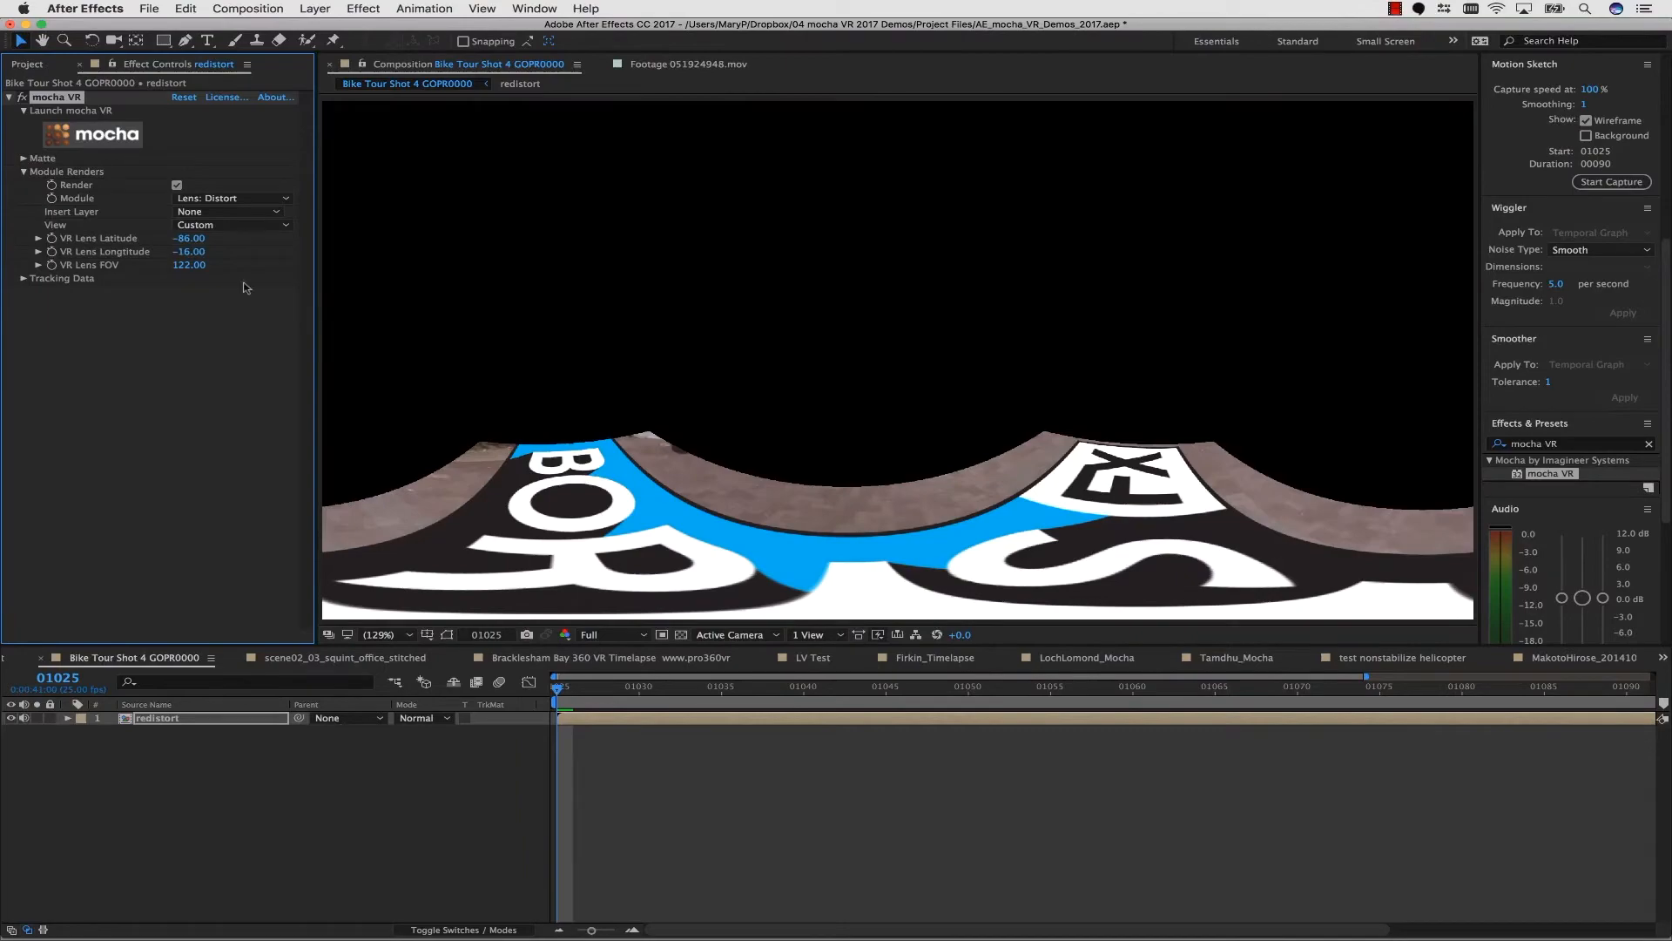
{"action": "left_click", "coordinate": [31, 65]}
{"action": "scroll", "coordinate": [146, 476], "scroll_direction": "down", "scroll_amount": 2}
{"action": "left_click_drag", "start_coordinate": [161, 548], "coordinate": [690, 763]}
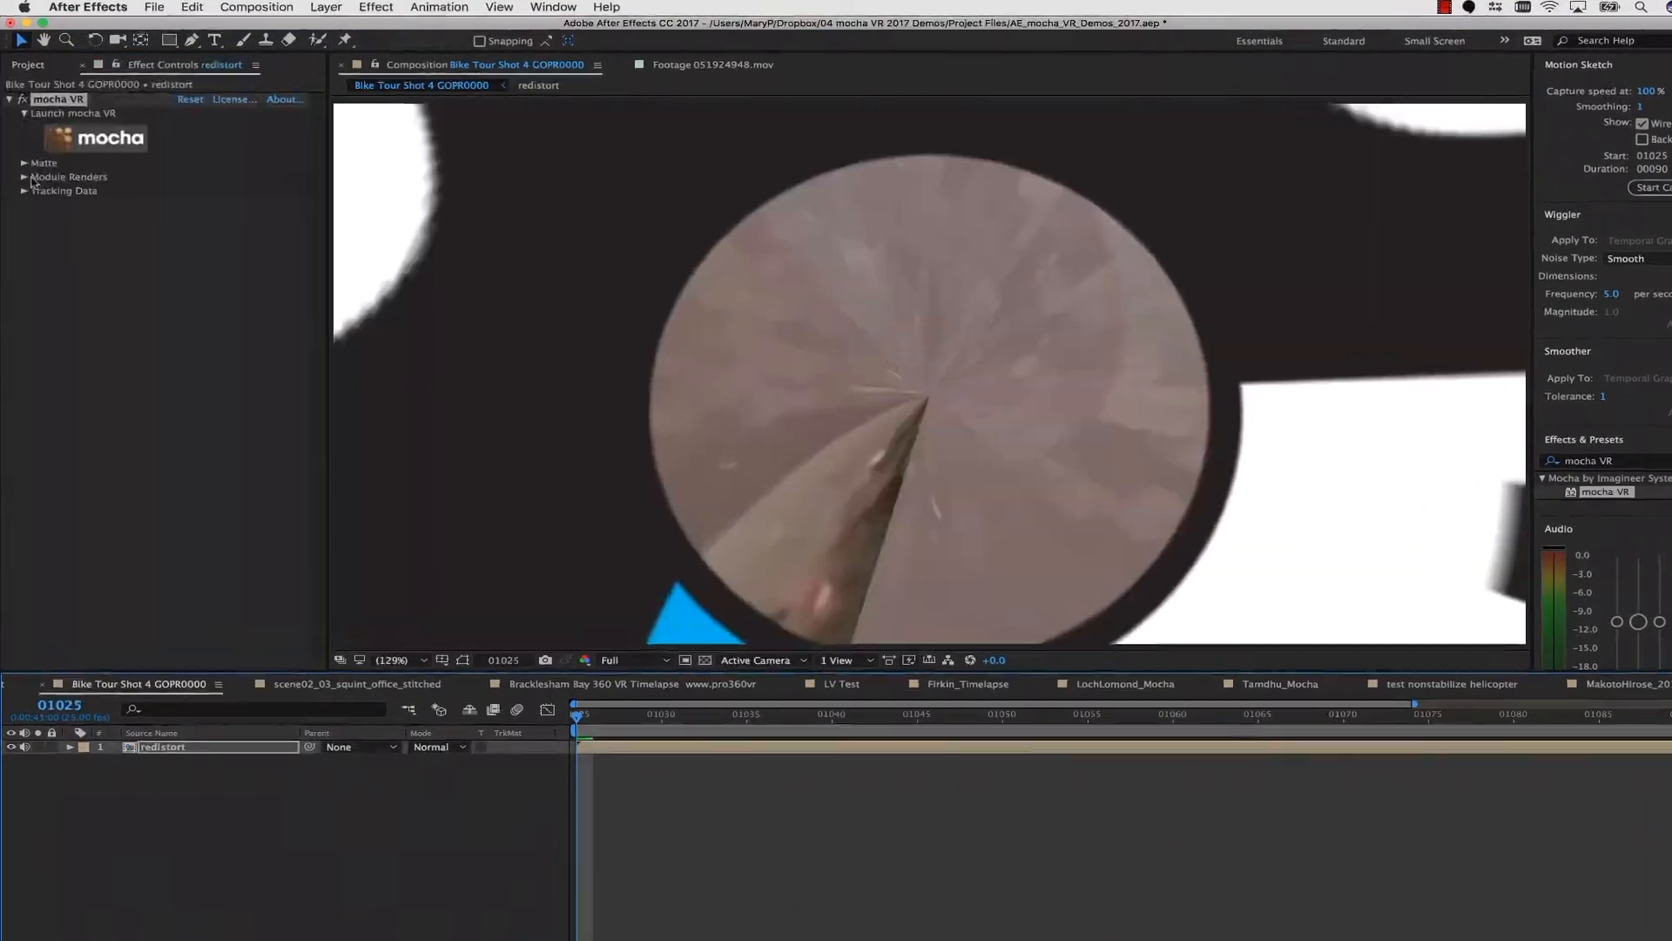
{"action": "left_click", "coordinate": [31, 179]}
{"action": "left_click", "coordinate": [213, 202]}
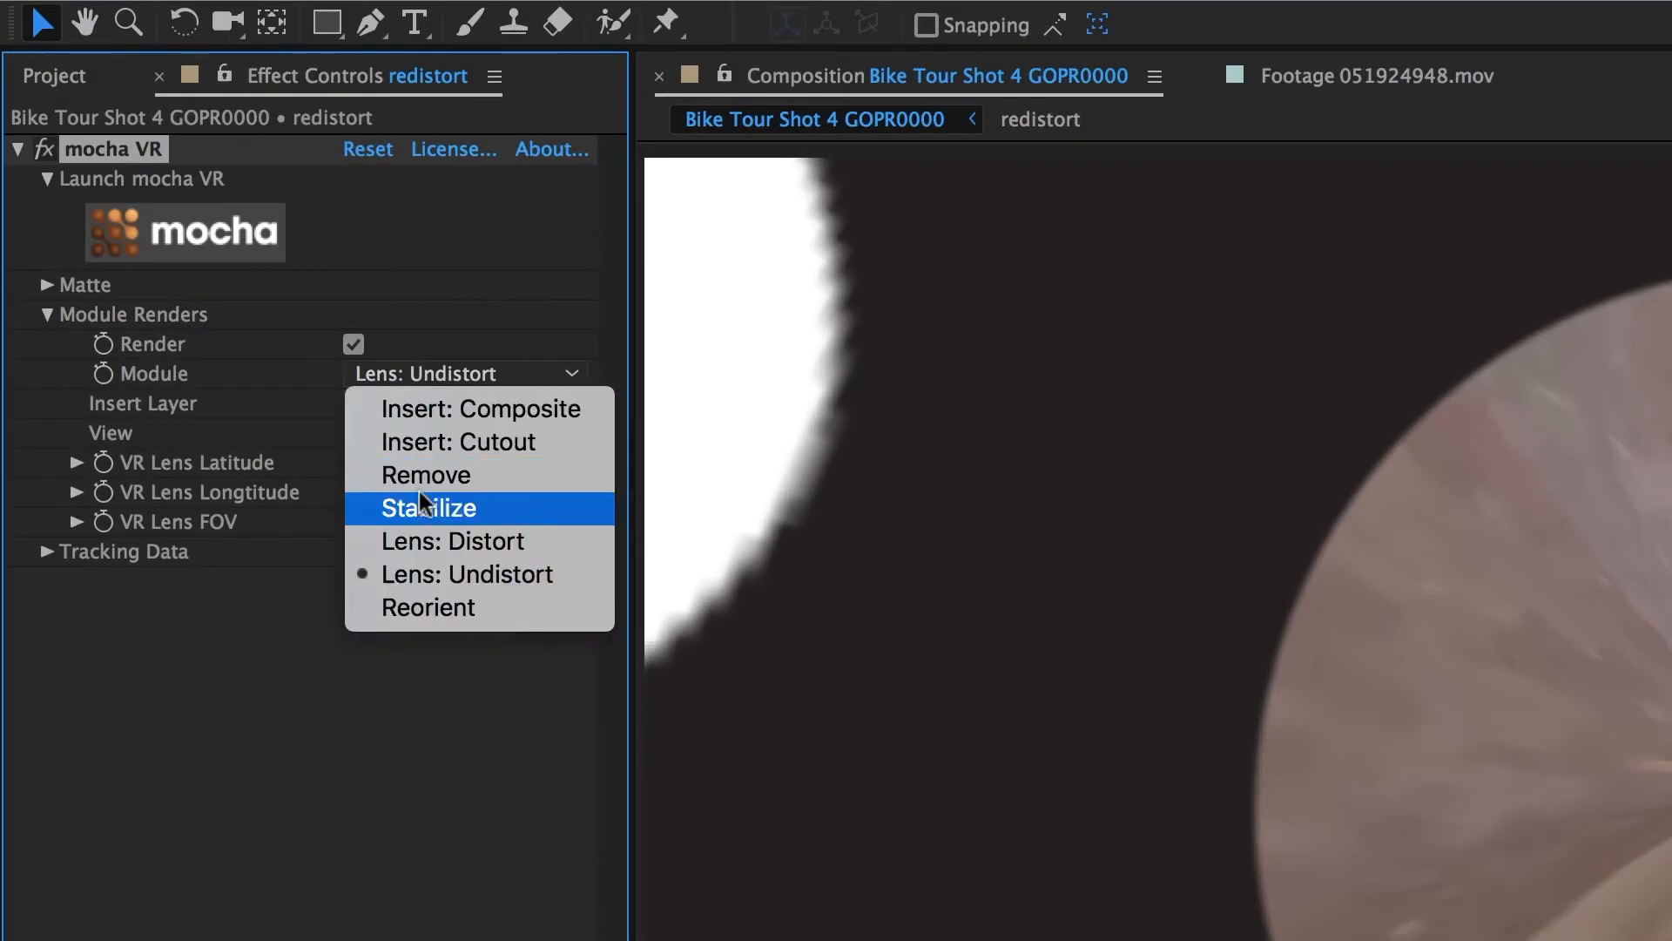
{"action": "left_click", "coordinate": [425, 548]}
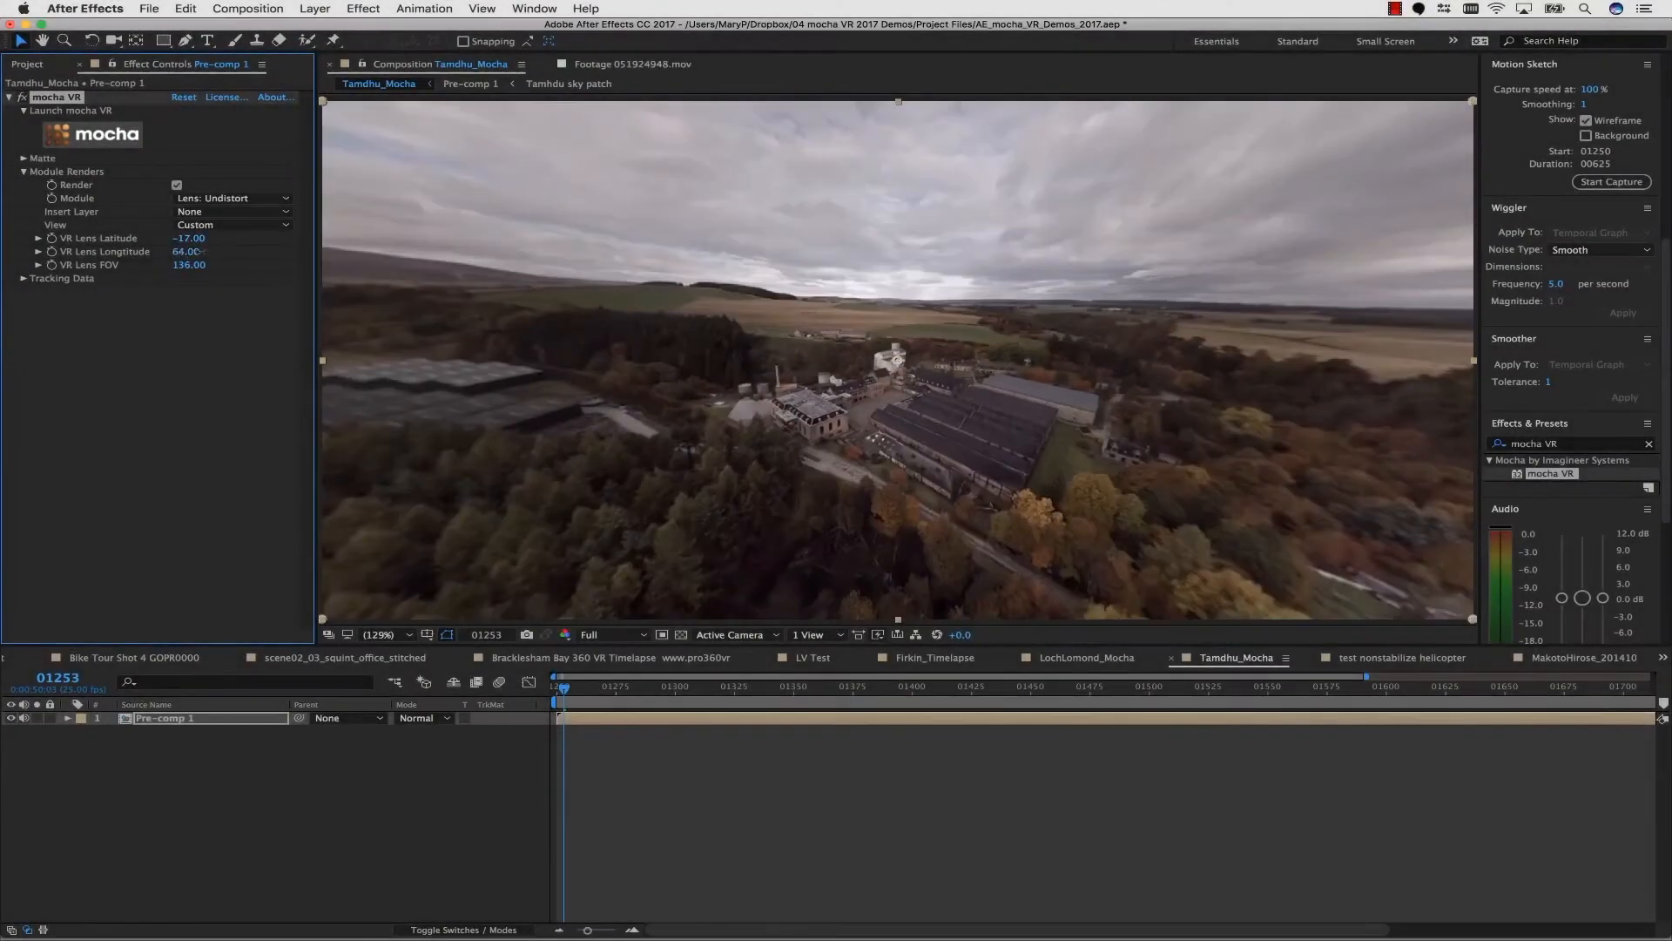
Step: Adjust the VR lens longitude in Tamdhu_Mocha, and show the Firkin stones replace layer in Firkin_Timelapse and play it back
{"action": "mouse_move", "coordinate": [200, 252]}
{"action": "left_mouse_down"}
{"action": "mouse_move", "coordinate": [163, 252]}
{"action": "mouse_move", "coordinate": [205, 273]}
{"action": "left_mouse_up"}
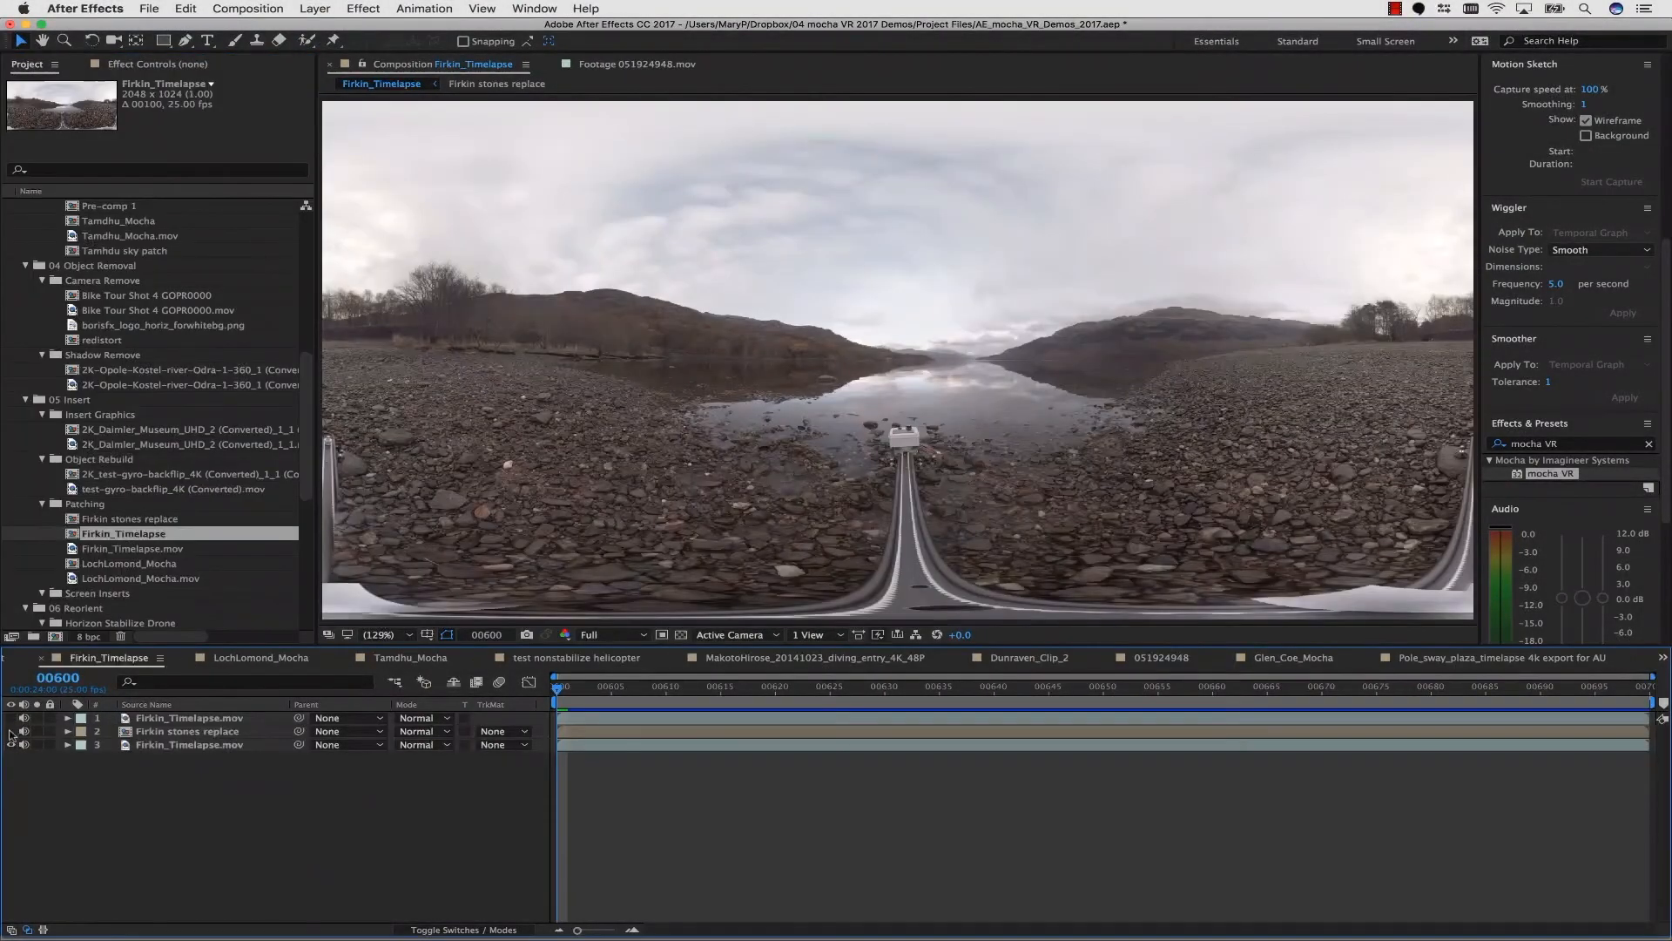
{"action": "left_click", "coordinate": [11, 731]}
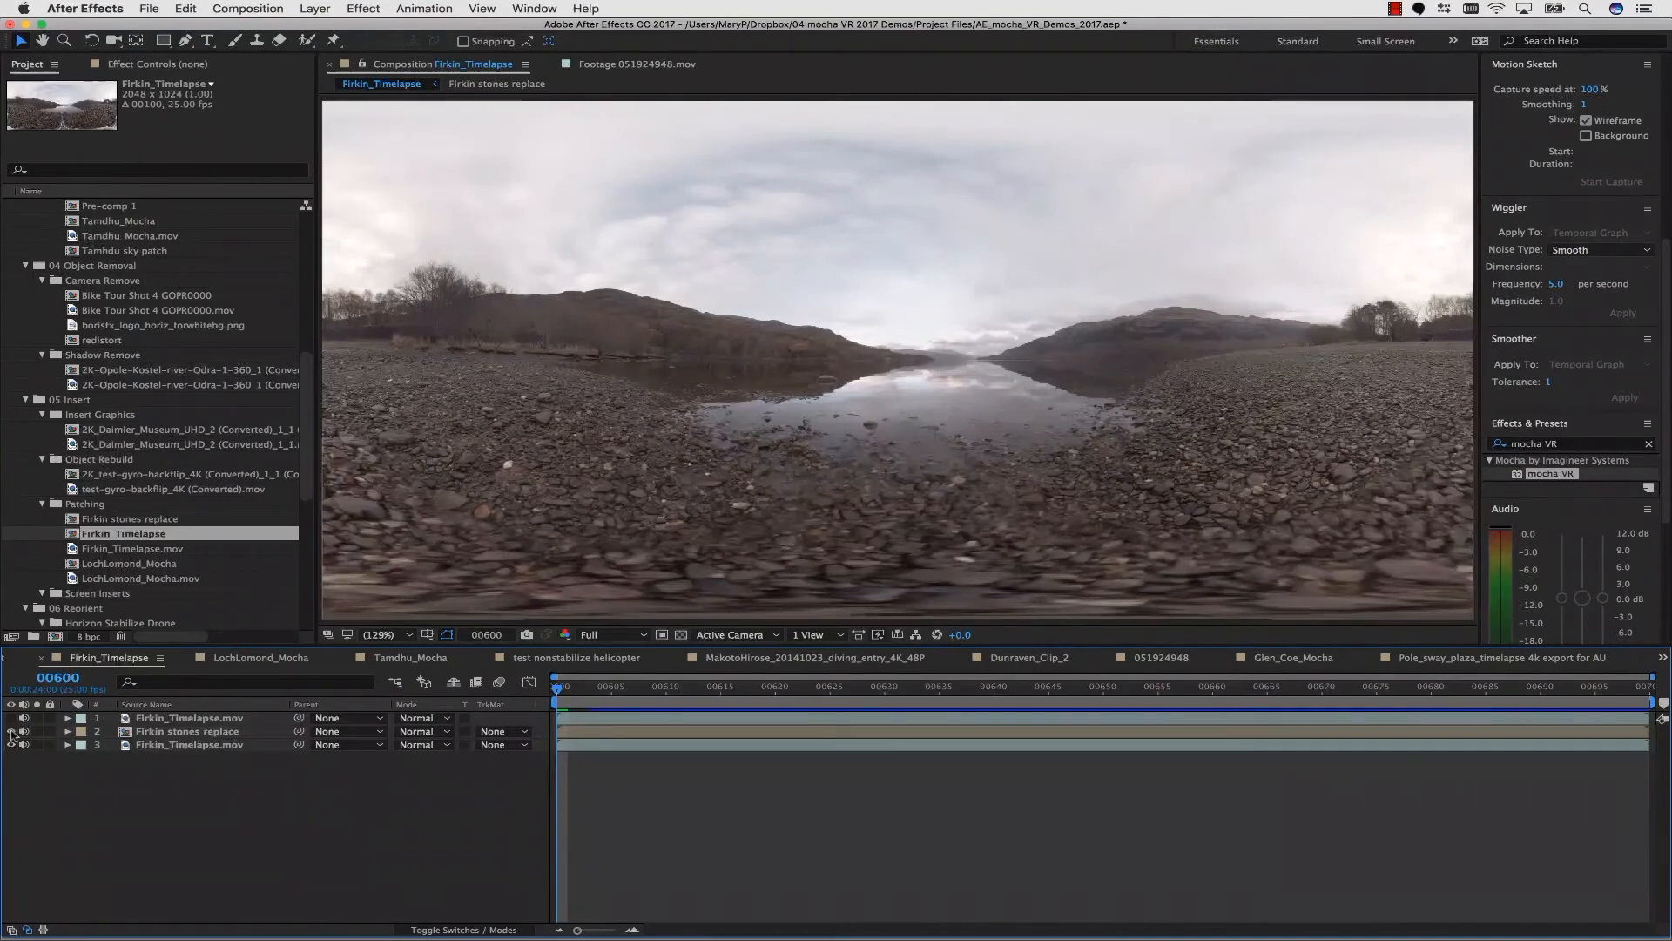
{"action": "key", "text": "space"}
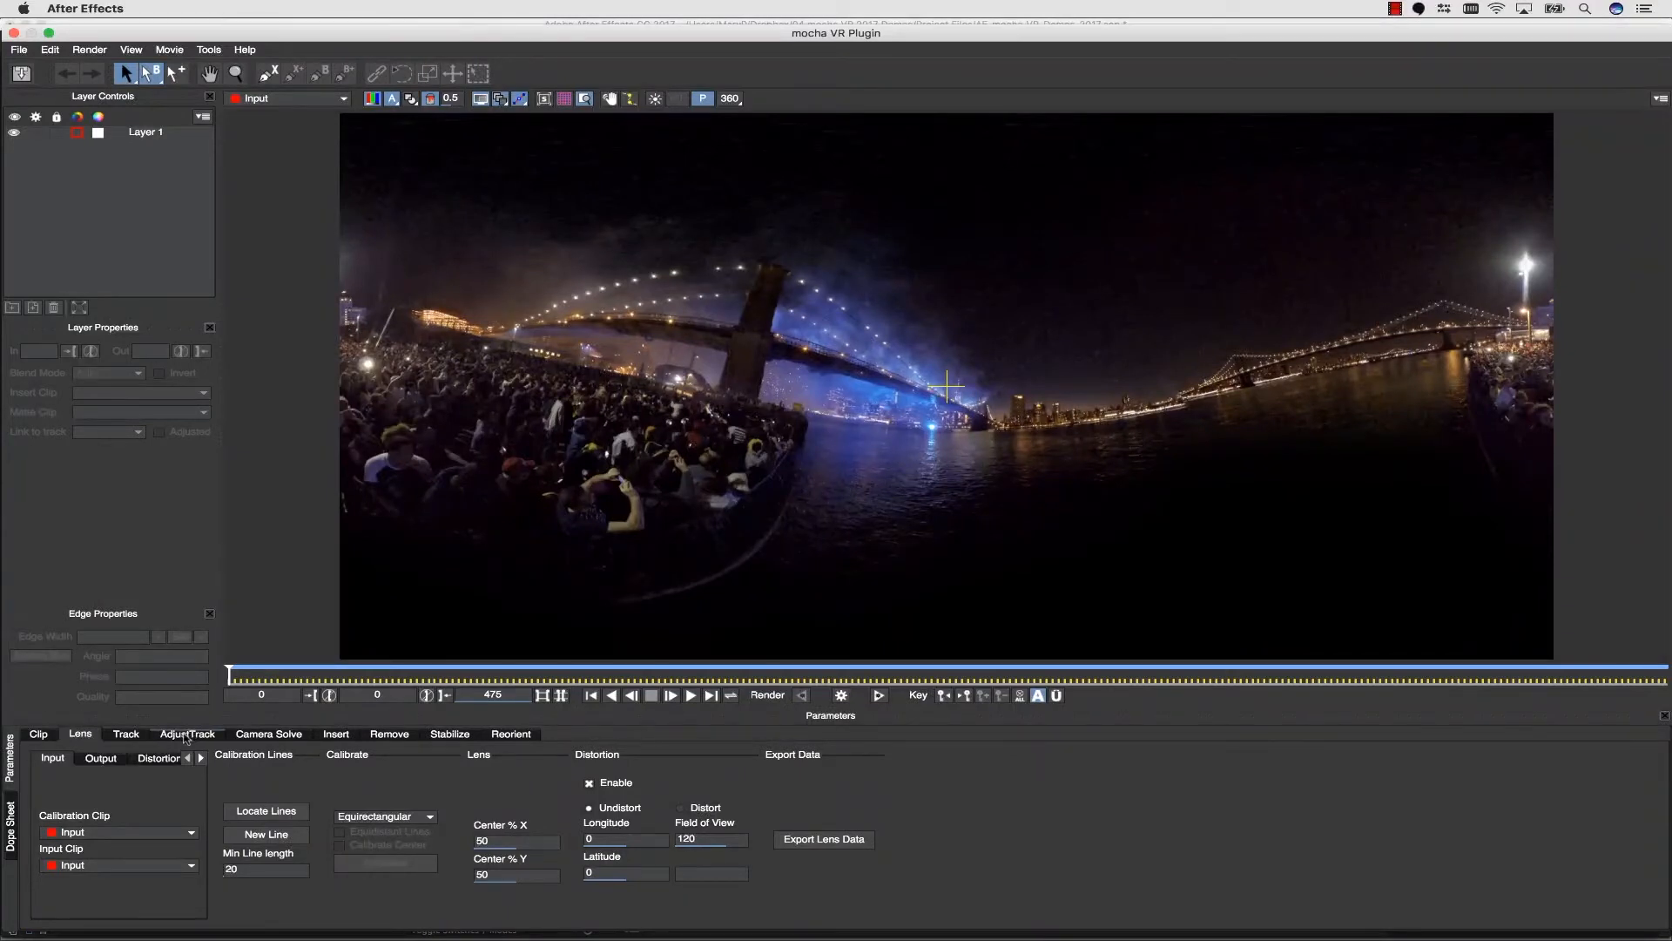
Step: Look through mocha VR's Track, AdjustTrack, Insert, Remove and Reorient modules for the night bridge clip
{"action": "left_click", "coordinate": [108, 733]}
{"action": "left_click", "coordinate": [190, 736]}
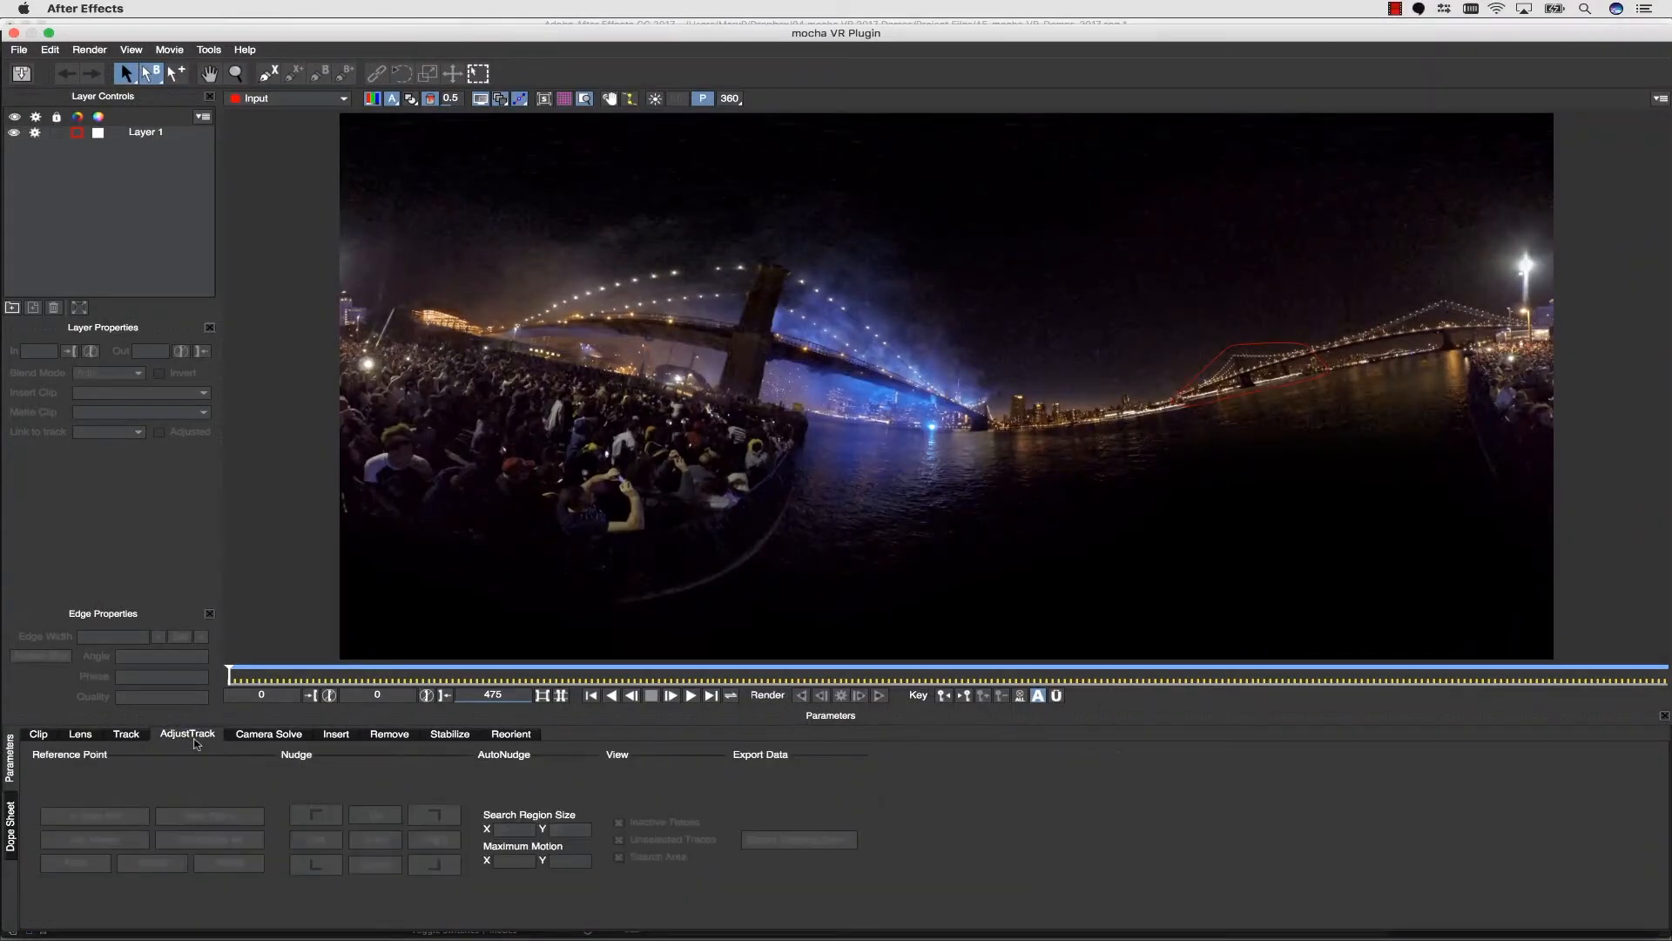
{"action": "left_click", "coordinate": [336, 734]}
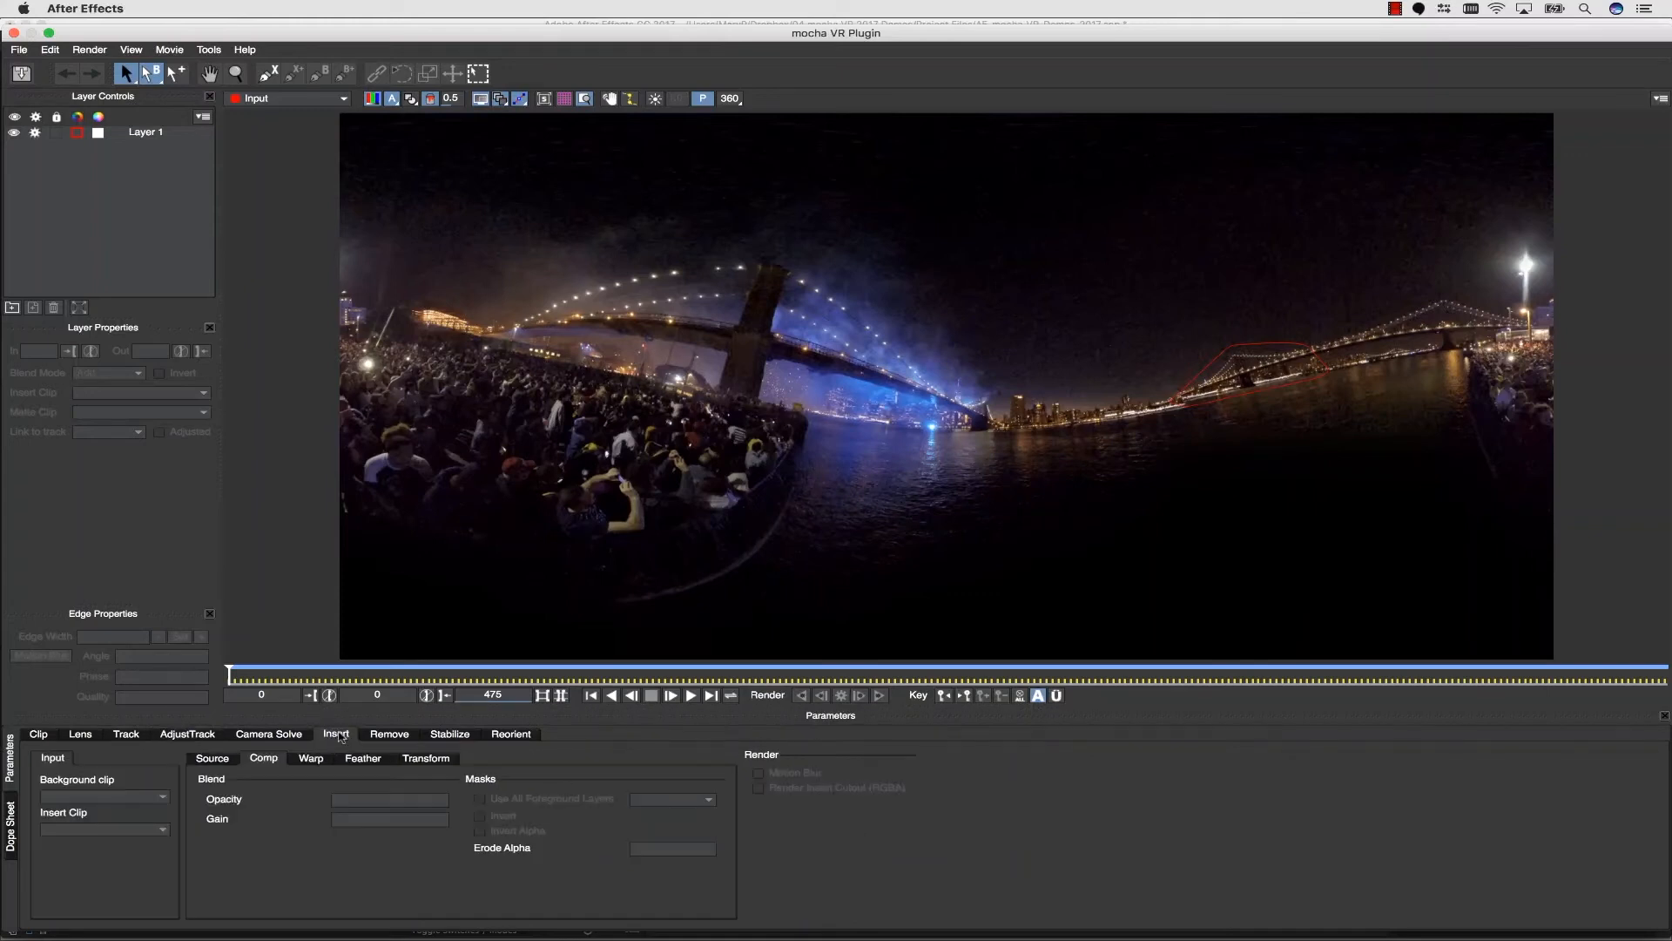
{"action": "left_click", "coordinate": [396, 734]}
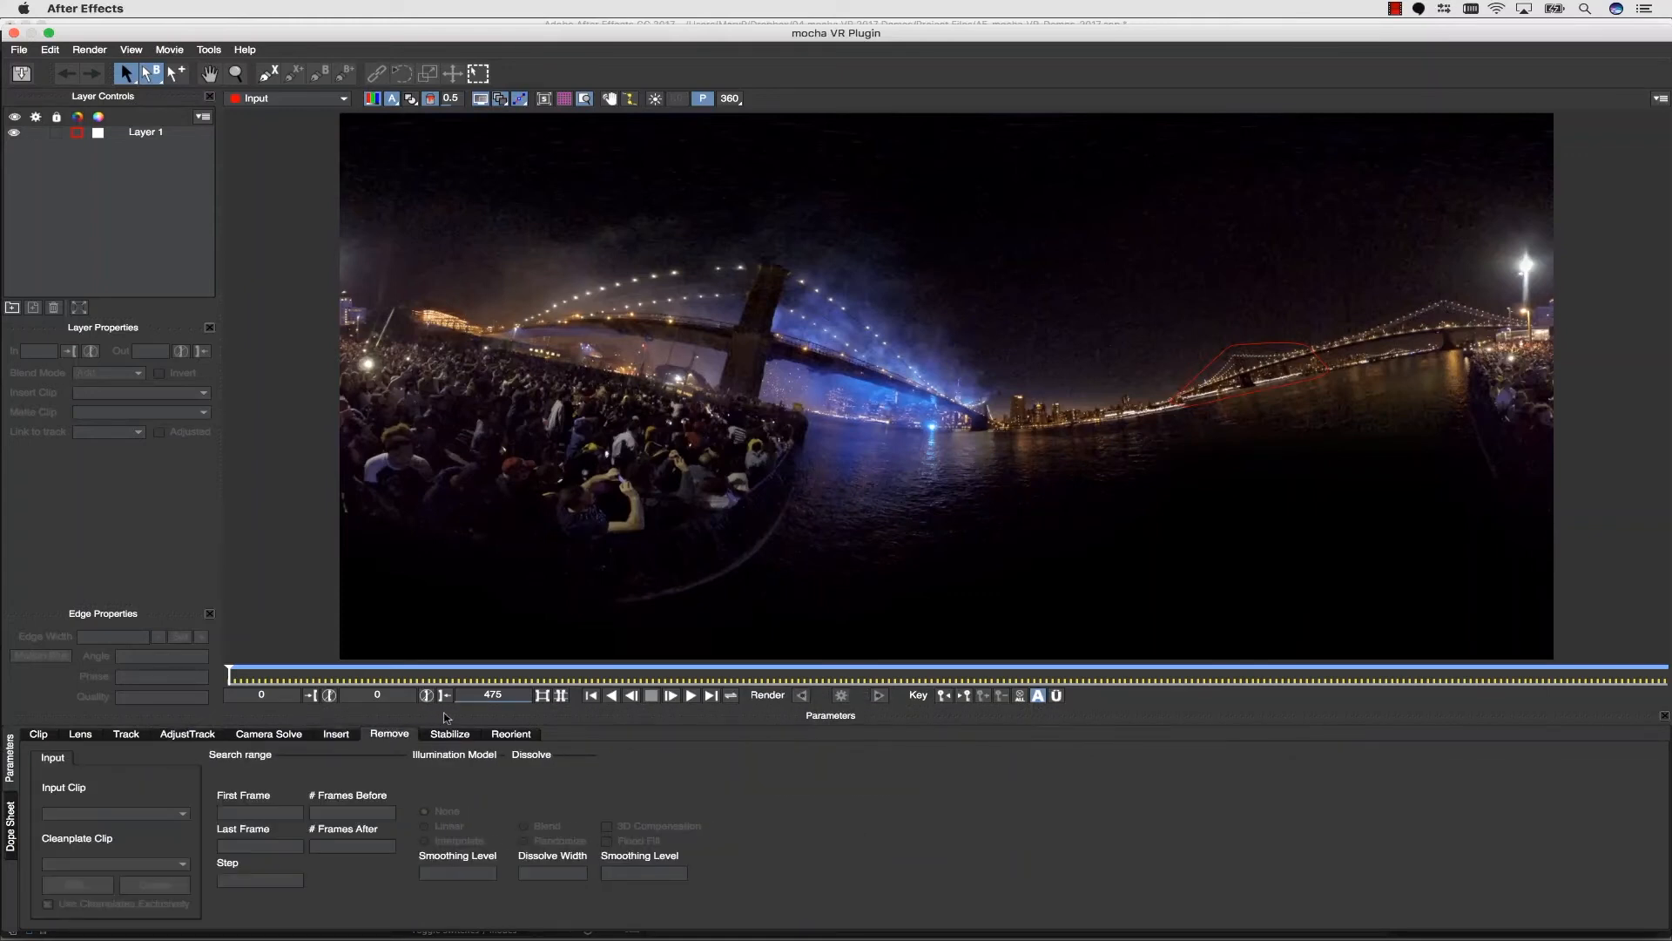
{"action": "left_click", "coordinate": [519, 735]}
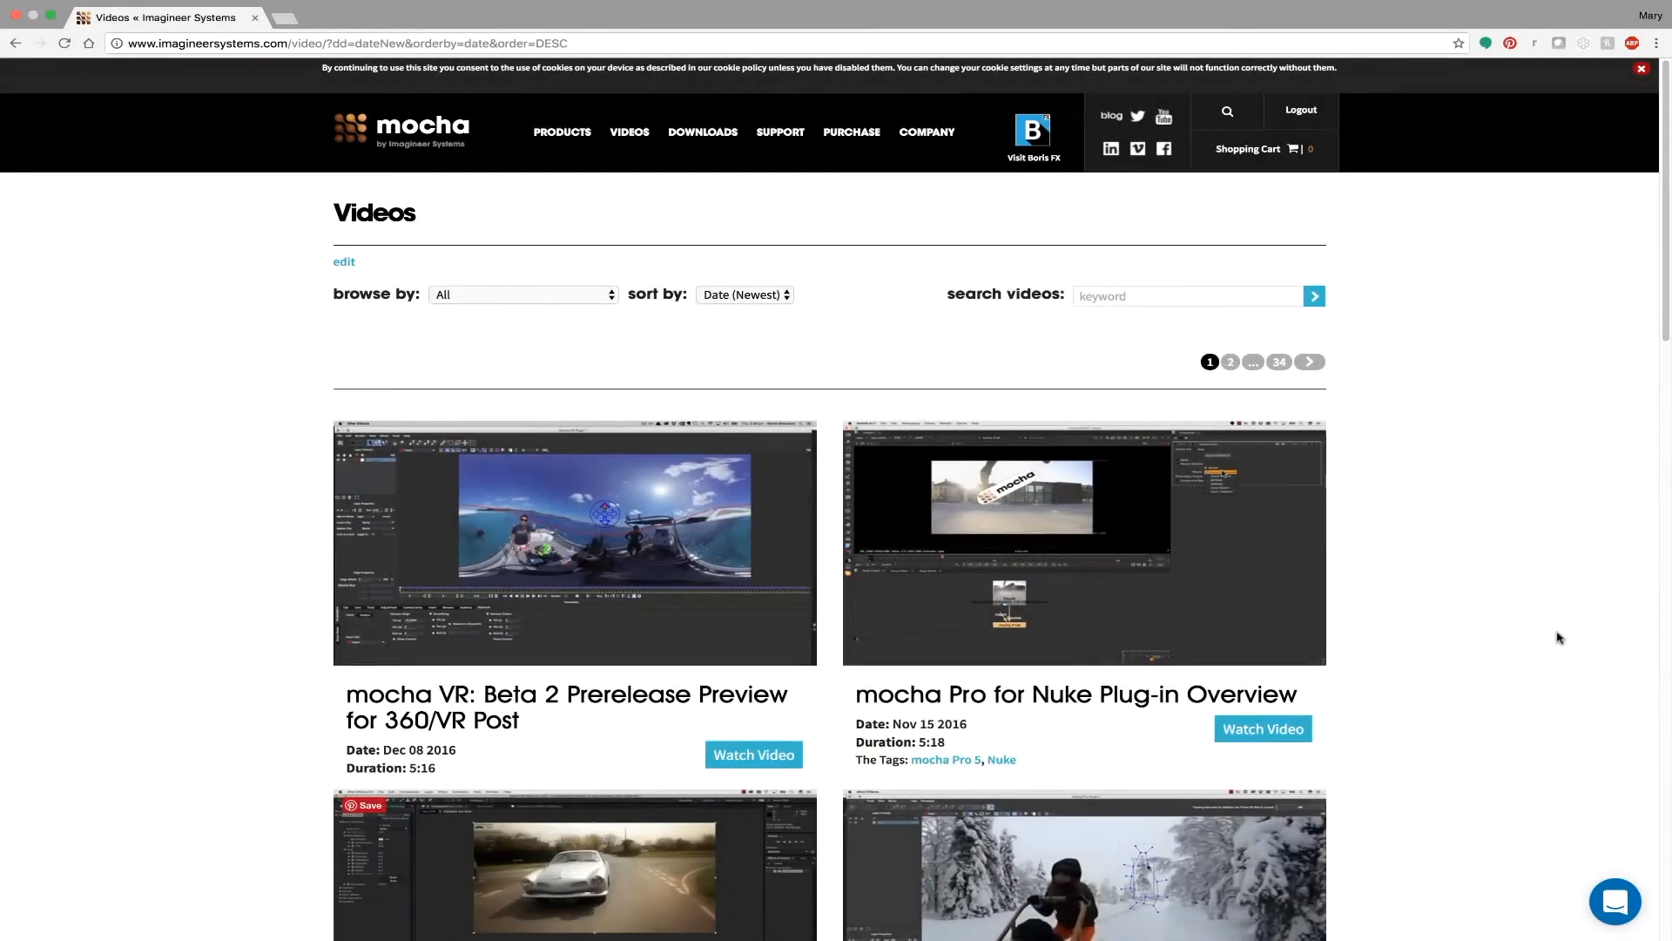
Step: Switch to the Imagineer Systems website in the browser and look through its list of mocha training videos
{"action": "scroll", "coordinate": [1559, 636], "scroll_direction": "down", "scroll_amount": 8}
{"action": "scroll", "coordinate": [1559, 636], "scroll_direction": "down", "scroll_amount": 8}
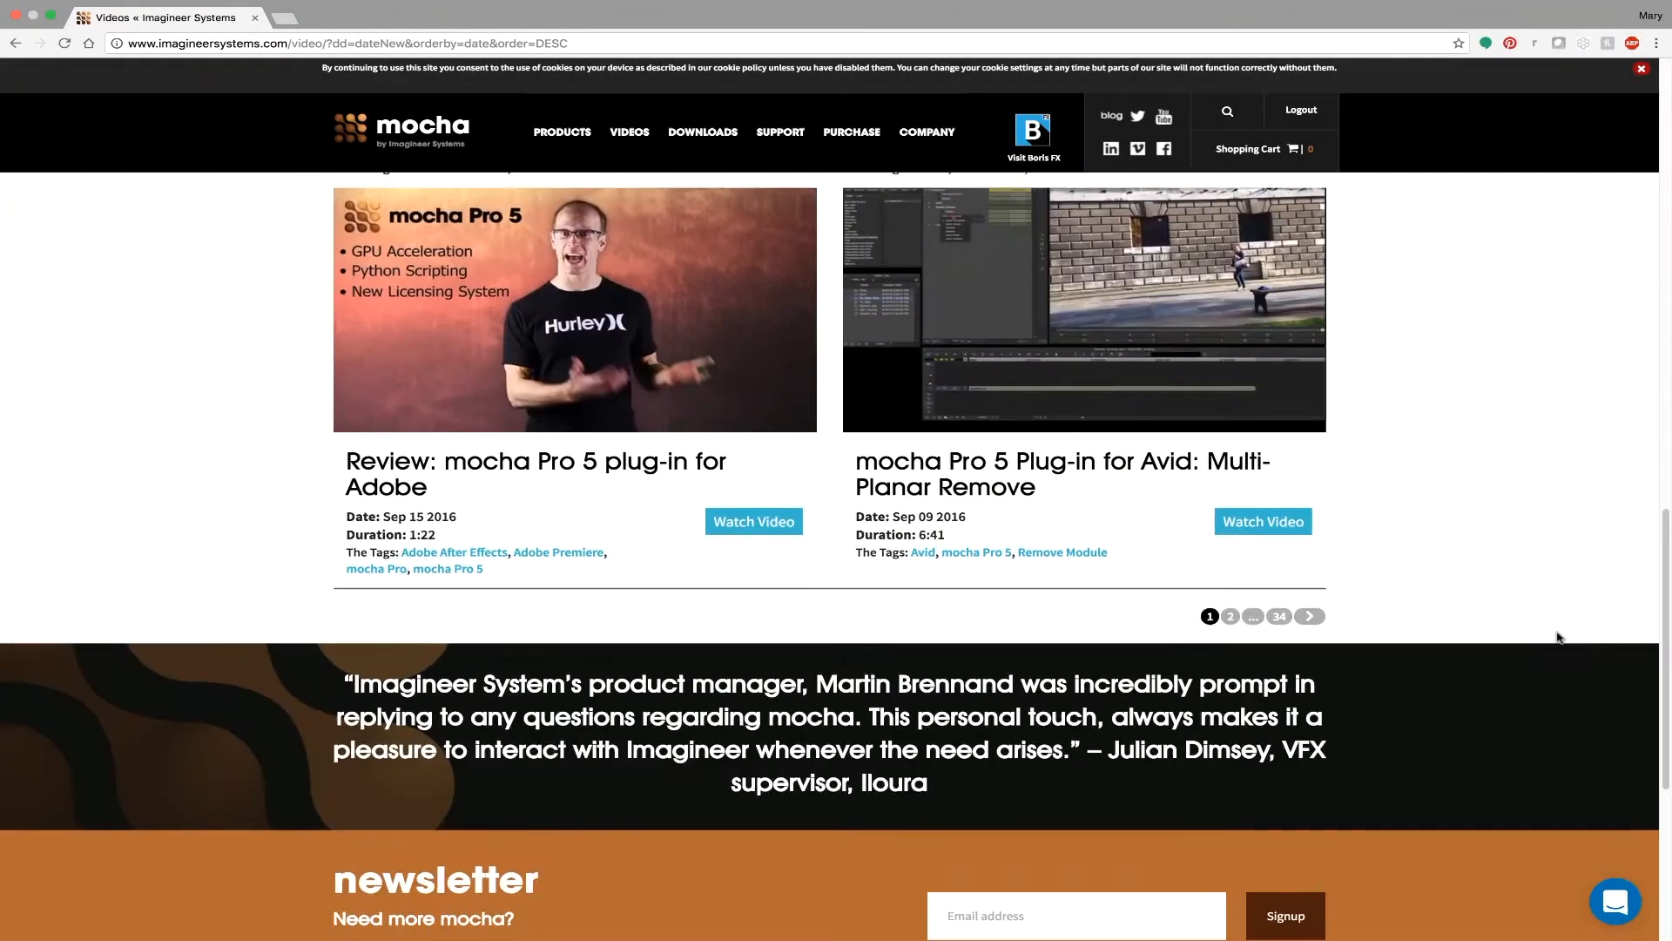
{"action": "scroll", "coordinate": [1463, 645], "scroll_direction": "up", "scroll_amount": 10}
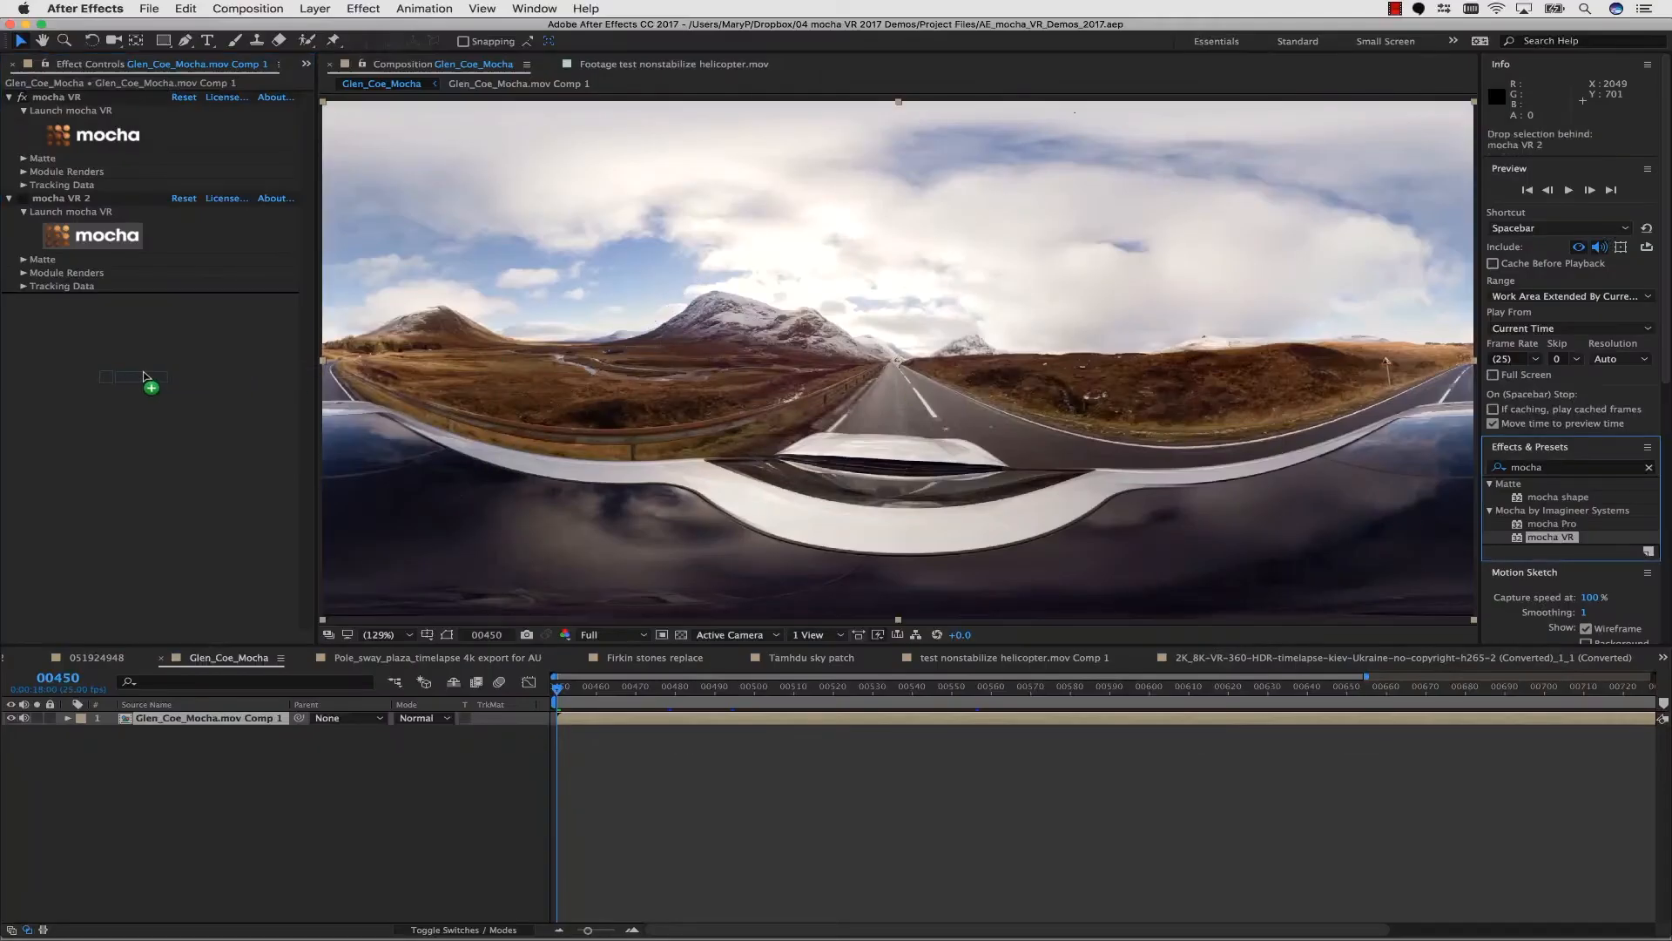
Step: In After Effects, add another mocha VR effect to the Glen_Coe_Mocha.mov Comp 1 layer and play back the masked woman in ADP2400_2K
{"action": "left_click_drag", "start_coordinate": [144, 376], "coordinate": [144, 376]}
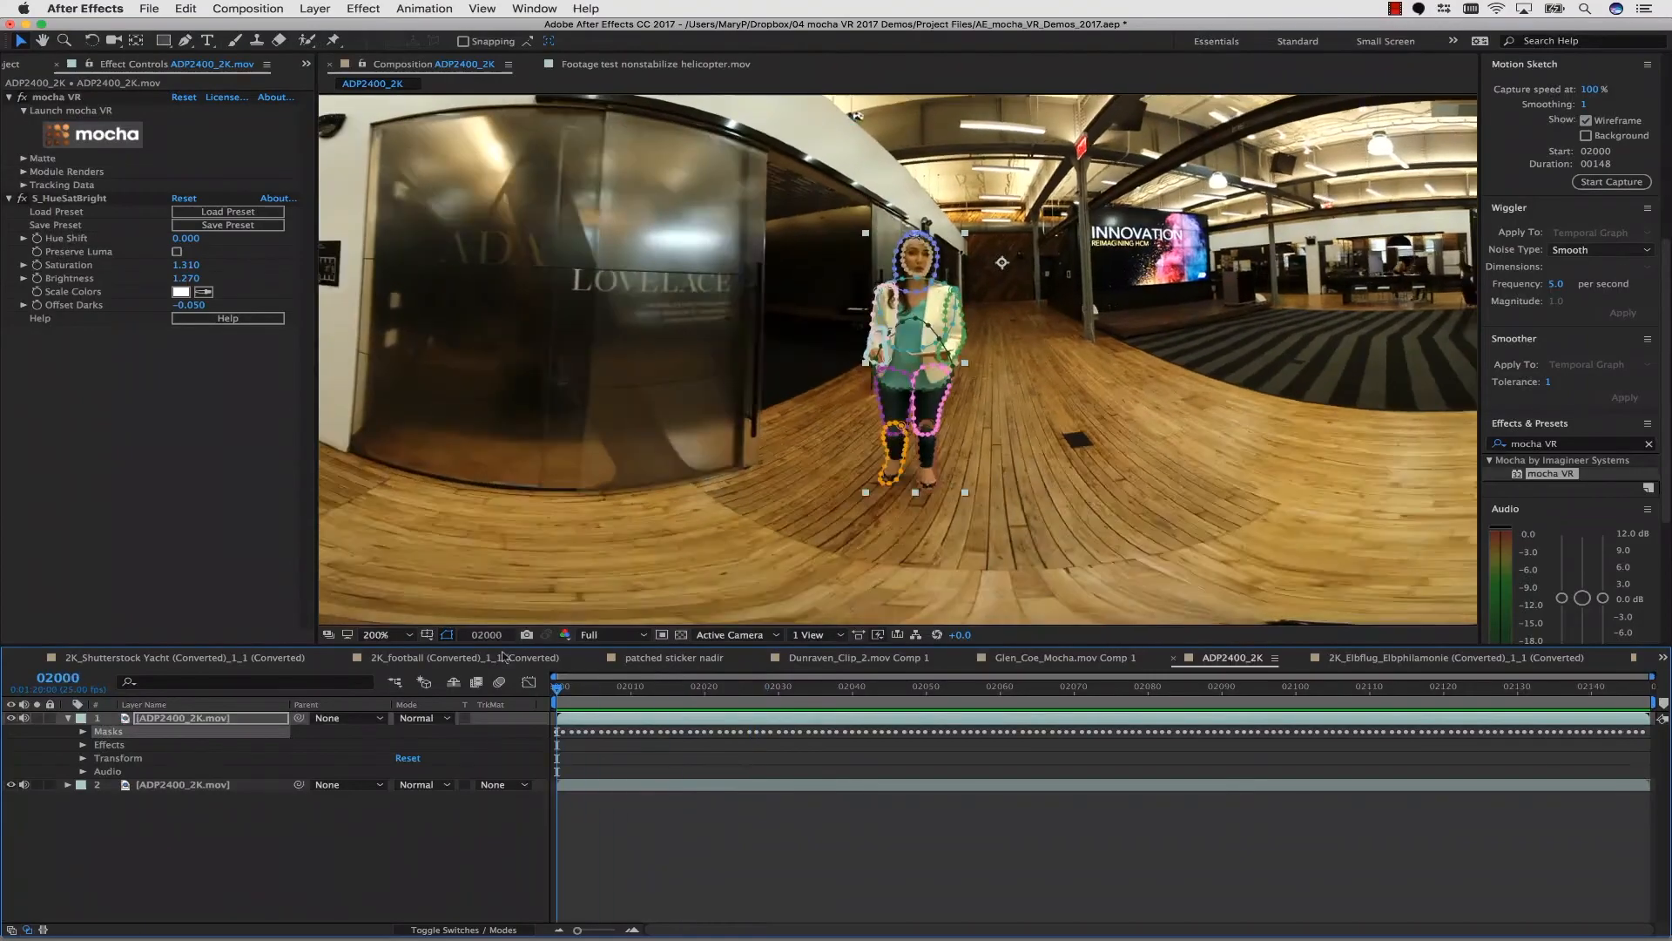
{"action": "key", "text": "space"}
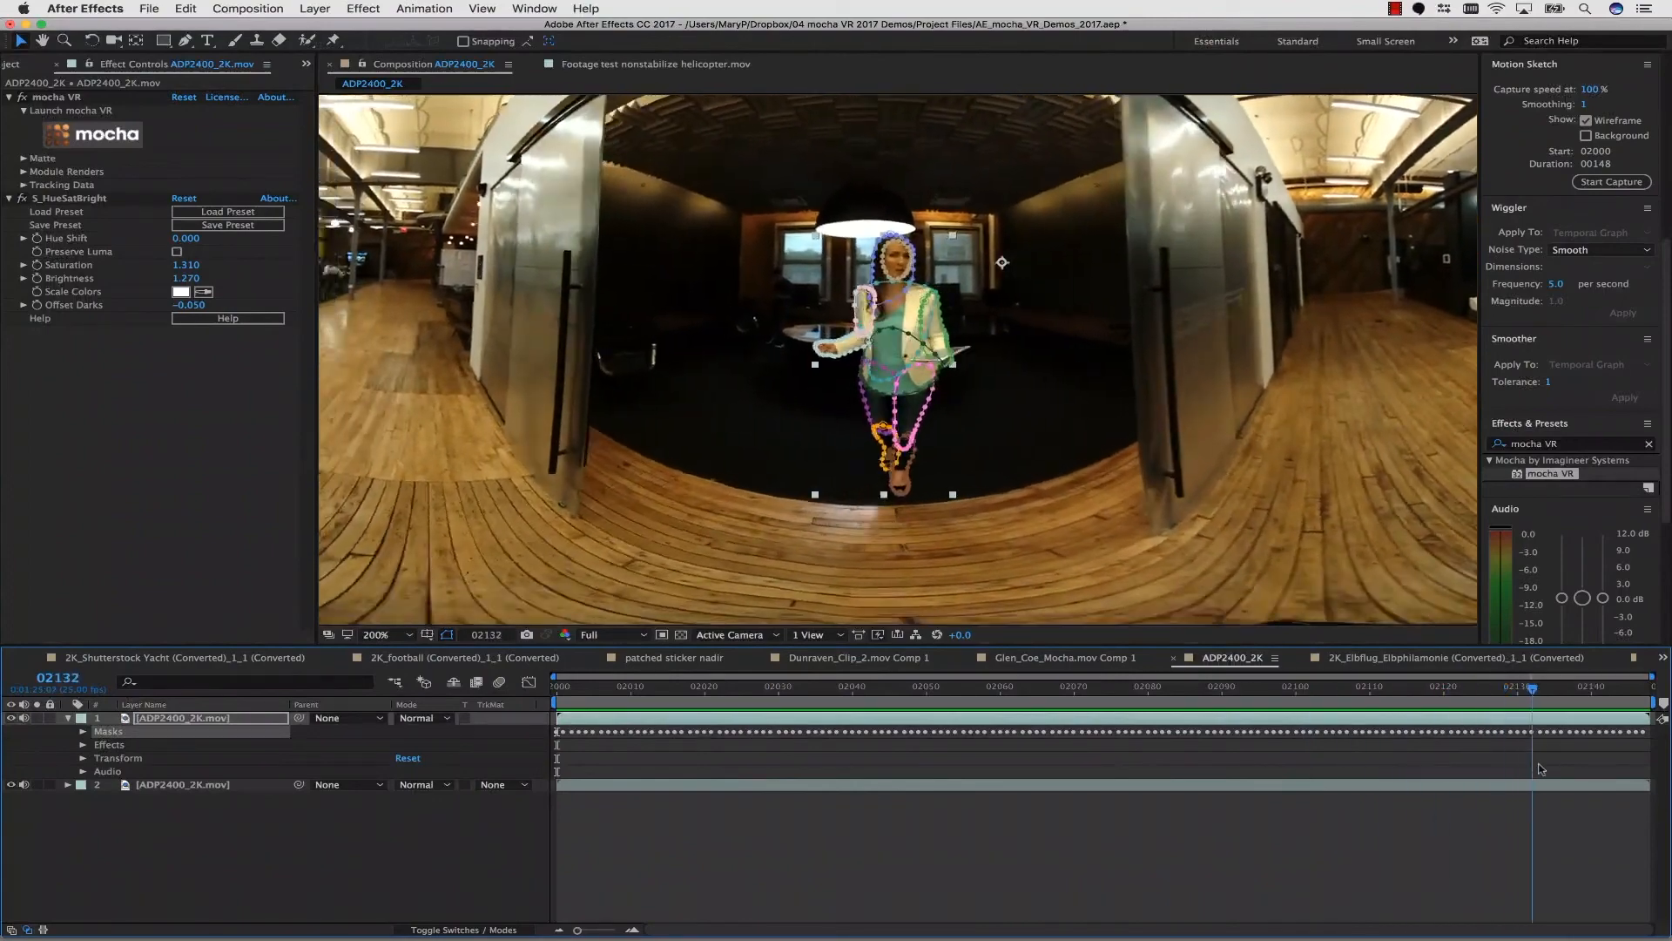